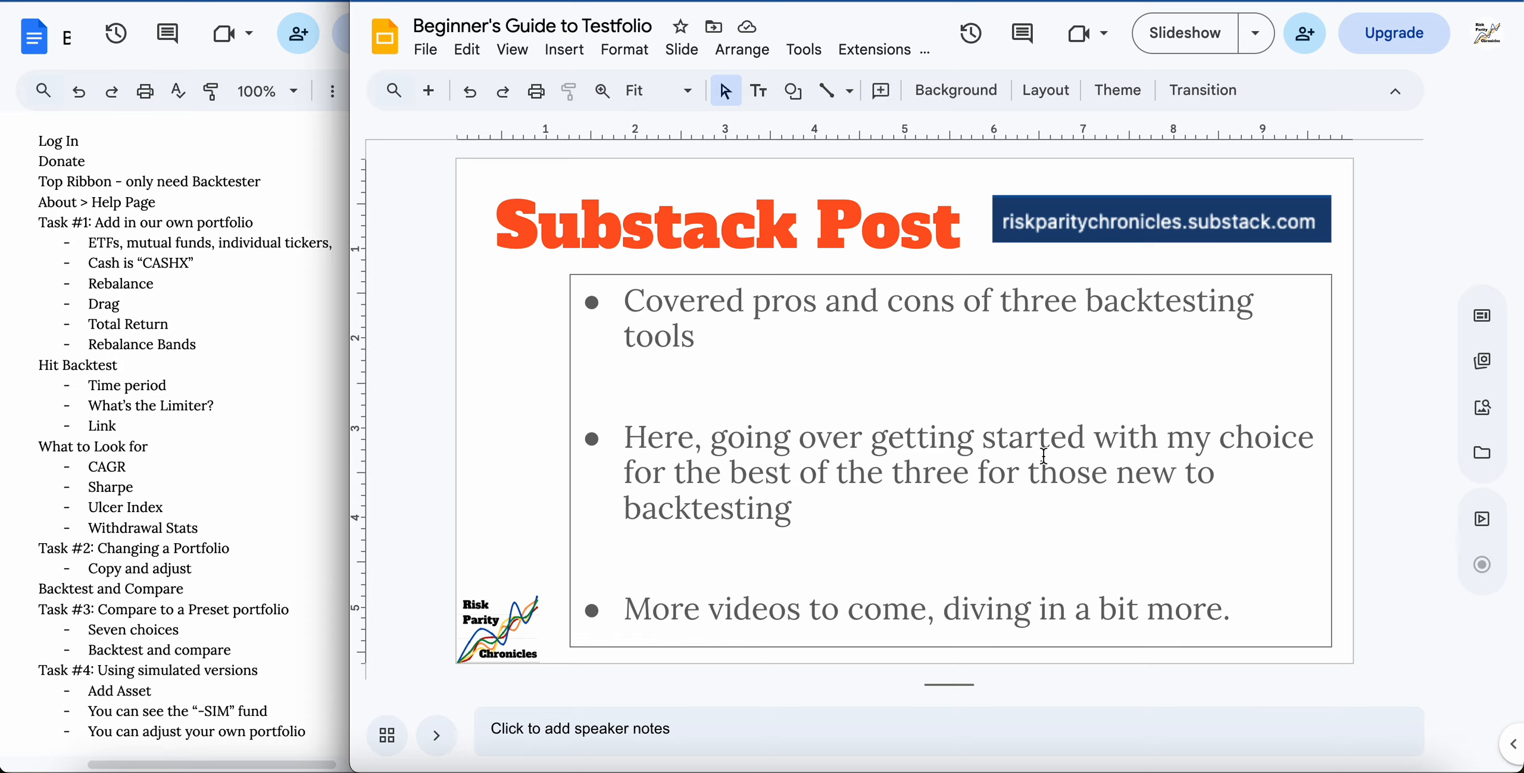
# Switch to the testfolio Portfolio Backtester and read its About section, closing it again when done.
pyautogui.hotkey('ctrl', 'Tab')
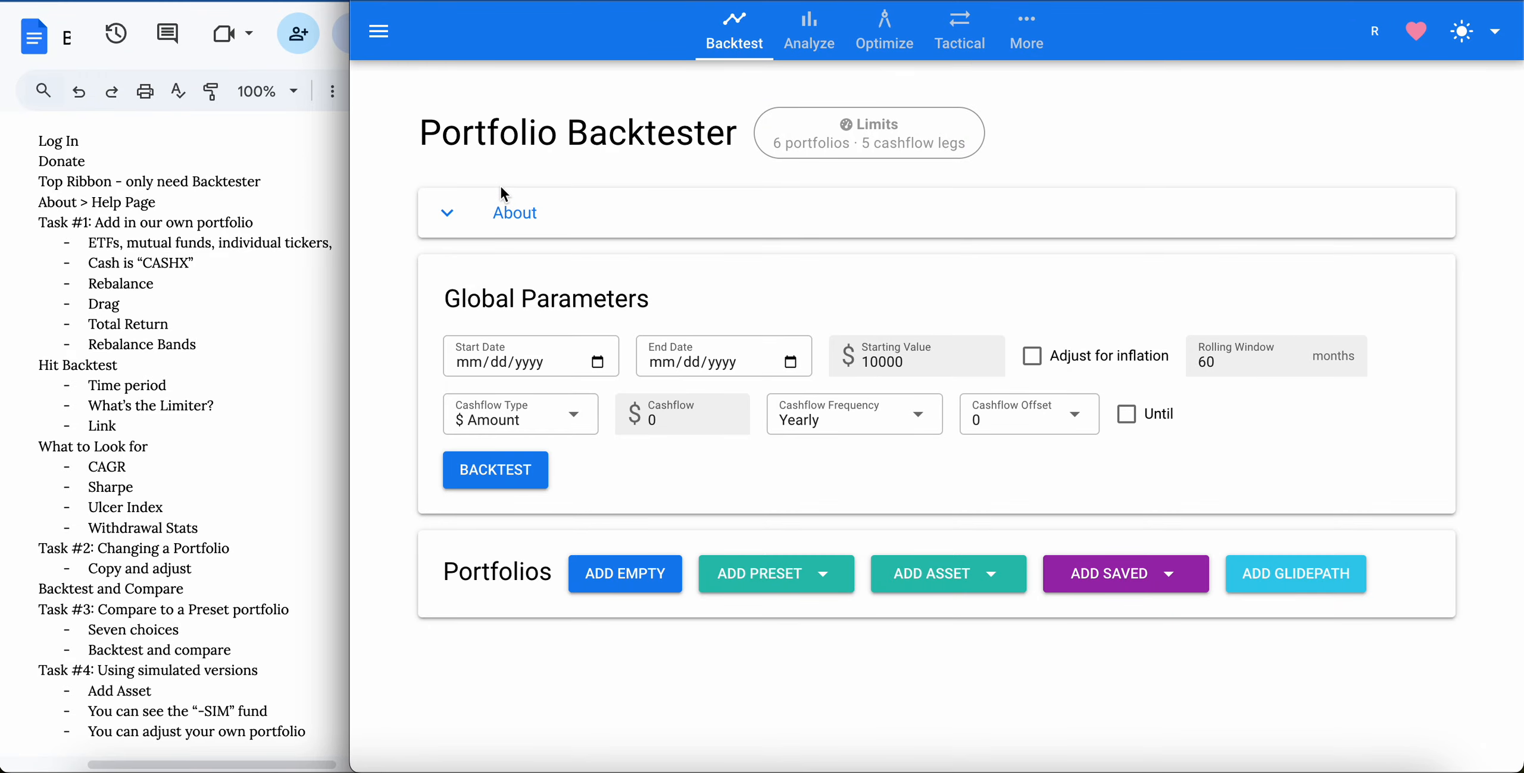
pyautogui.click(449, 219)
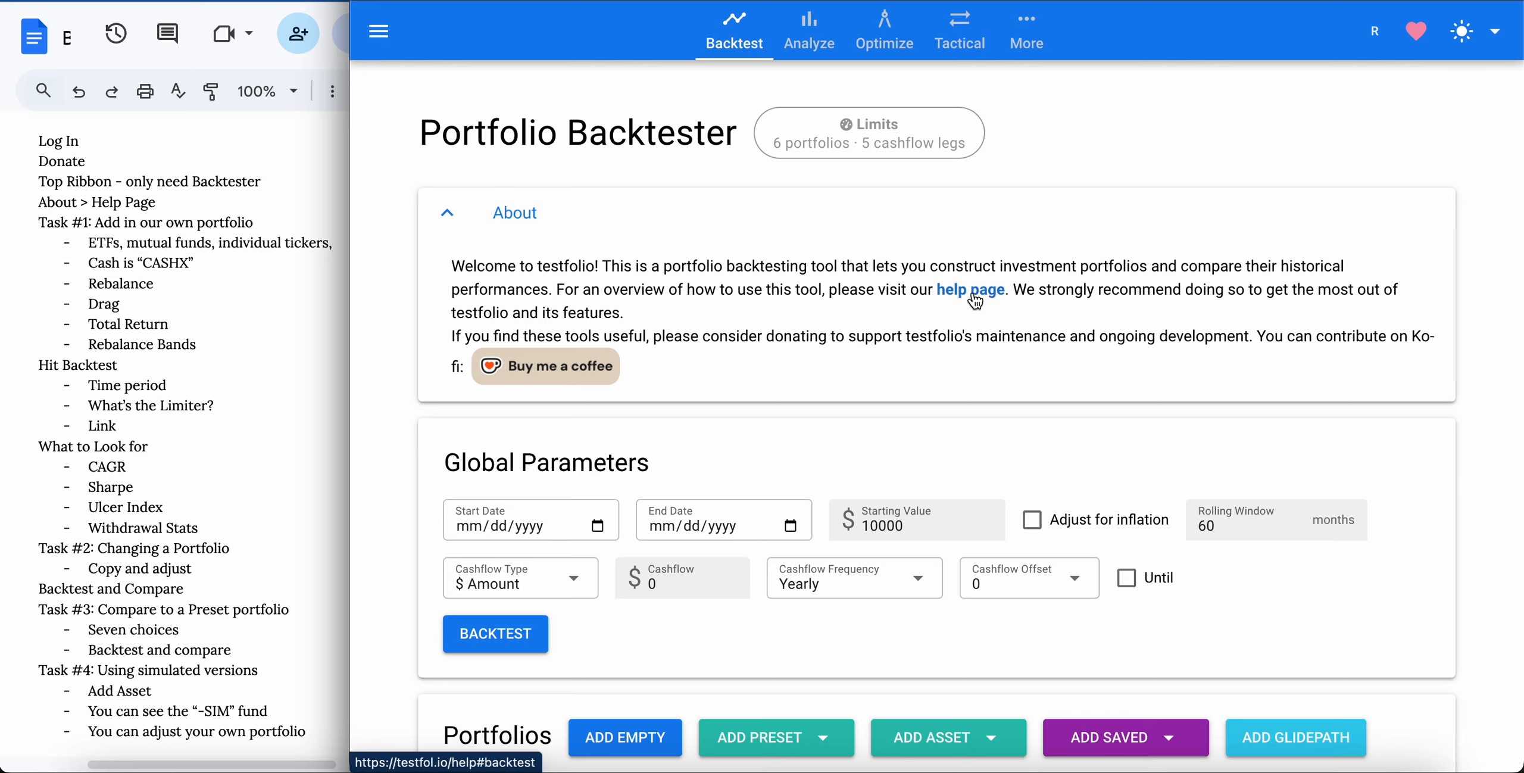
pyautogui.click(451, 215)
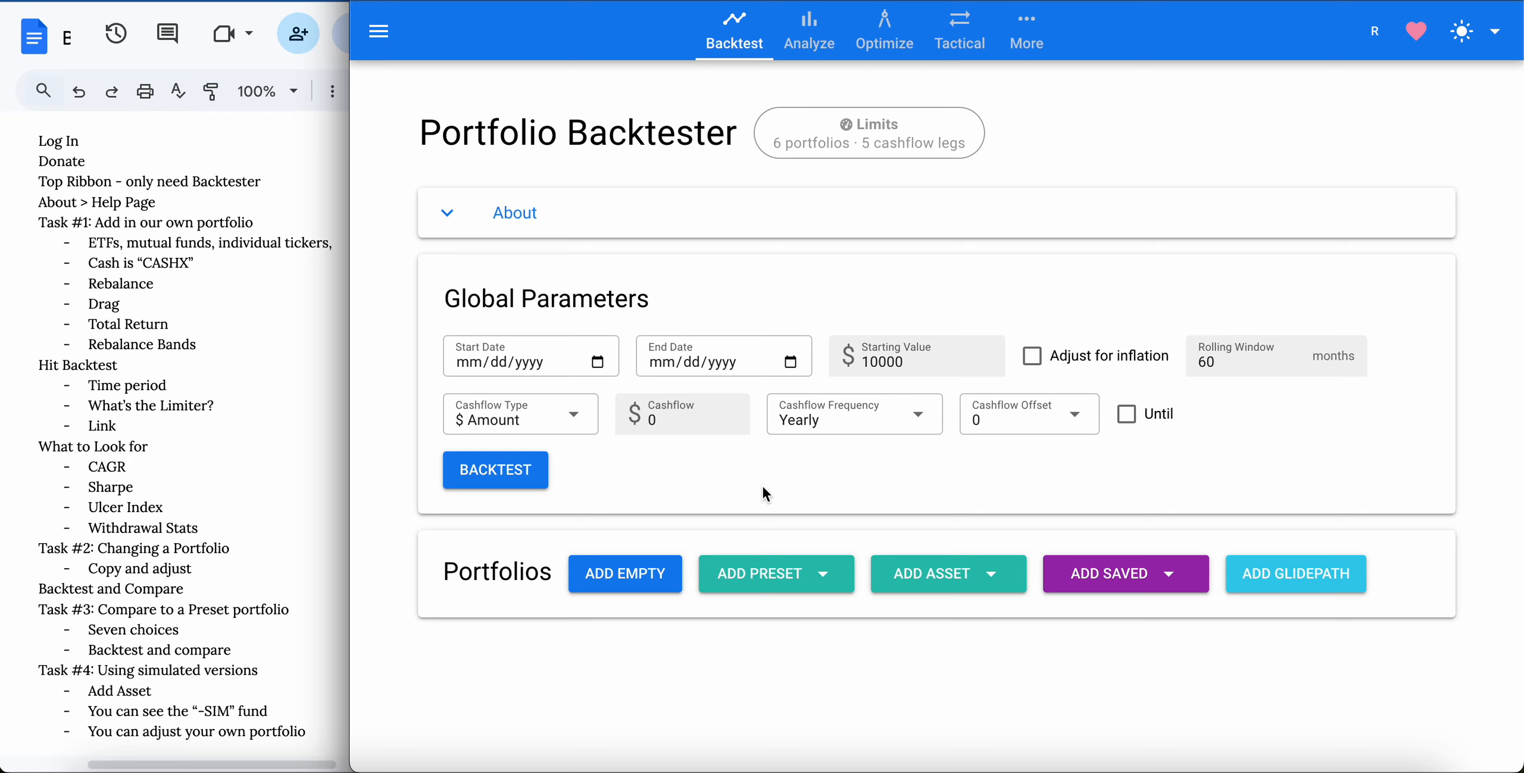
# Add an empty portfolio to the backtester and name it "Actual Portfolio".
pyautogui.scroll(-3, 764, 488)
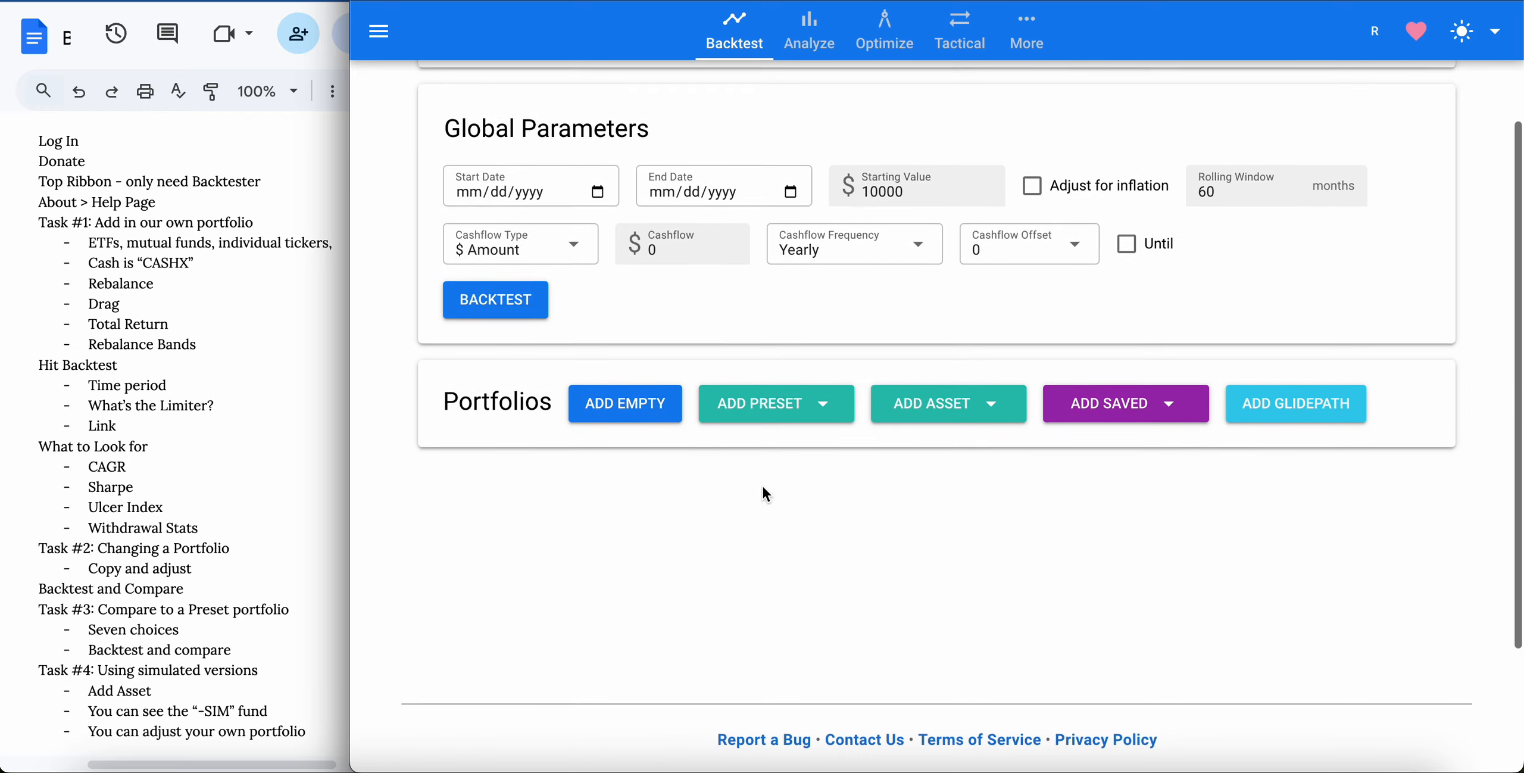
pyautogui.scroll(-1, 765, 493)
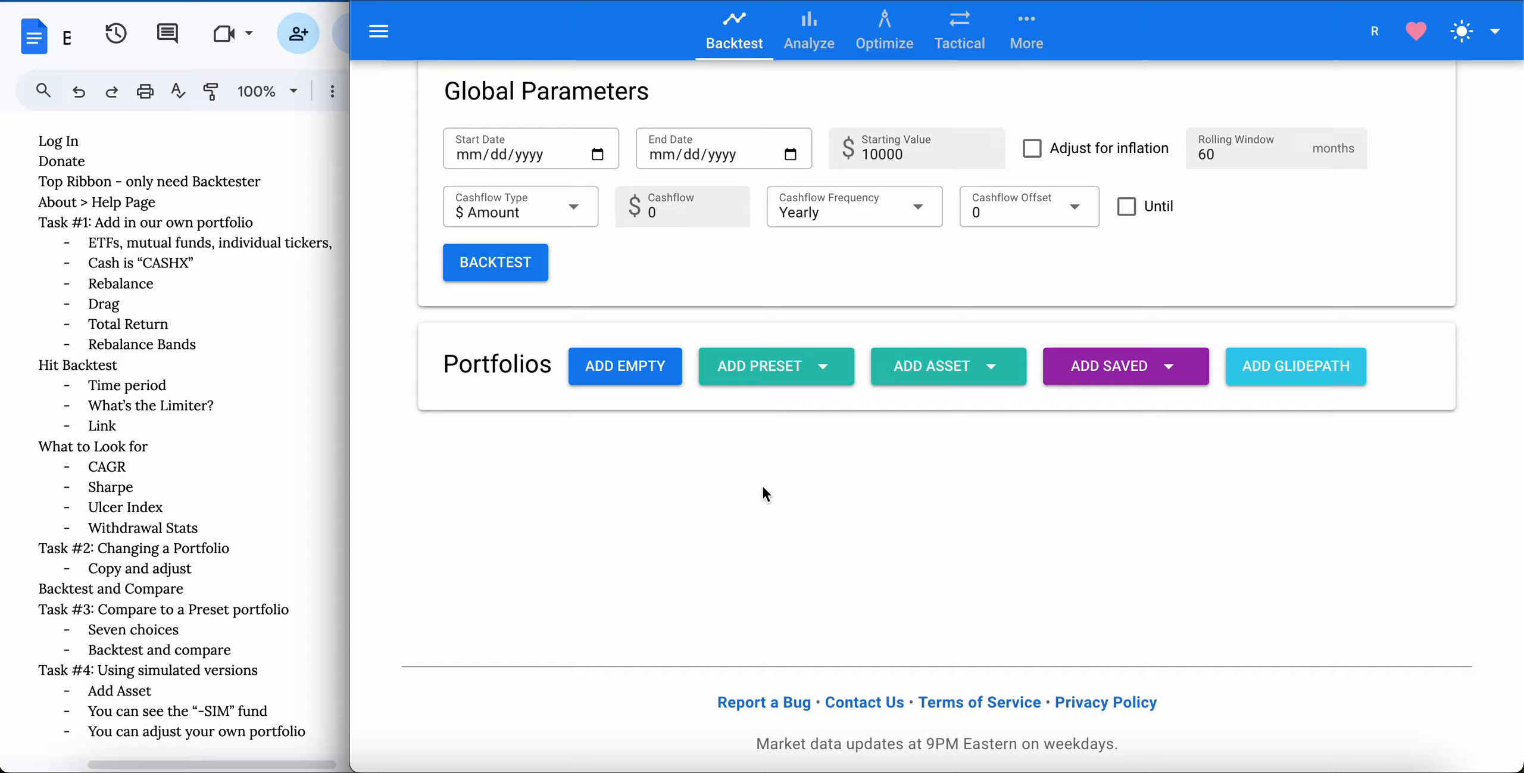
pyautogui.click(623, 366)
pyautogui.click(551, 465)
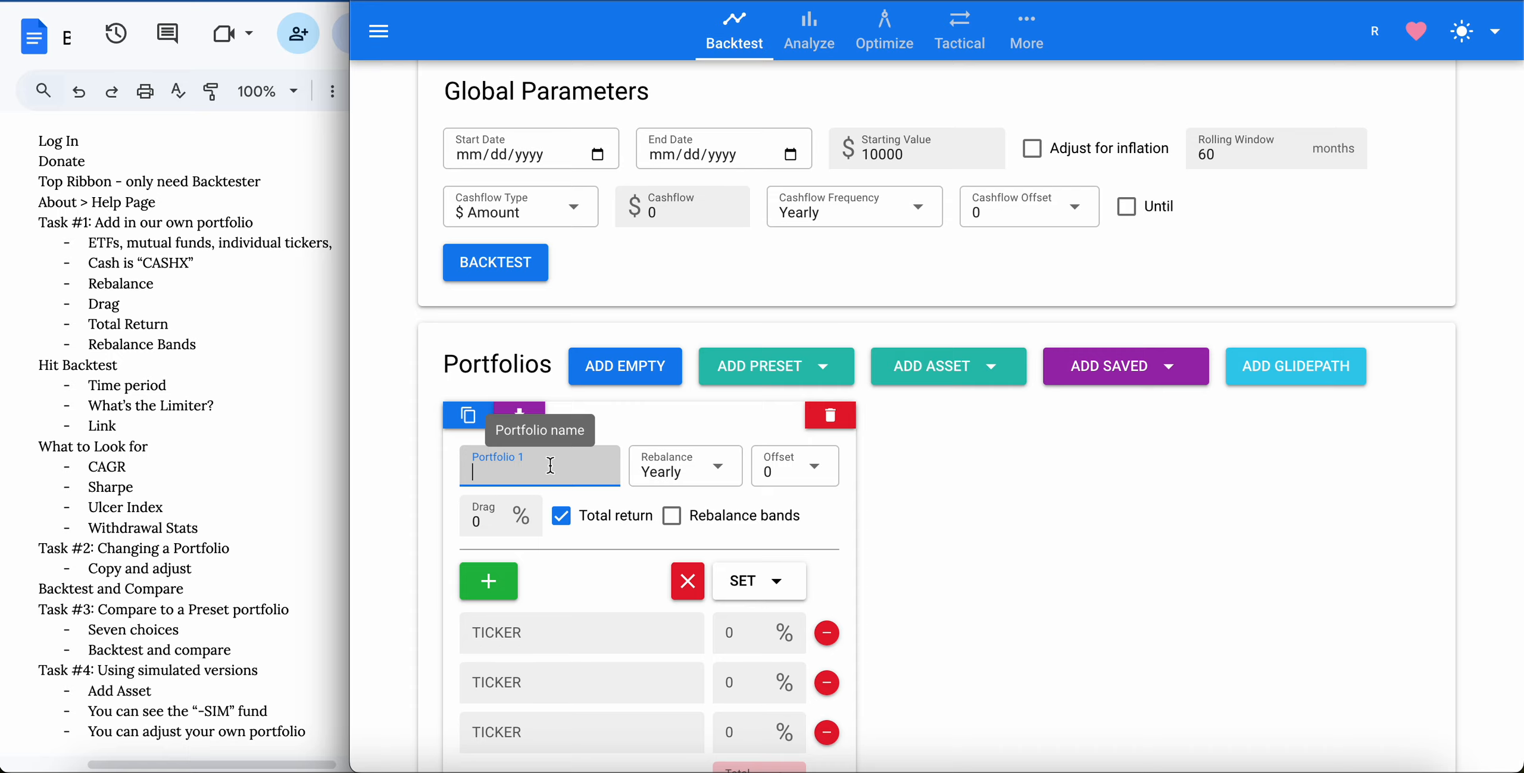
pyautogui.write('Actual Portfolio')
# Fill the three ticker rows of Actual Portfolio with SPY, BND and KO.
pyautogui.scroll(-1, 934, 548)
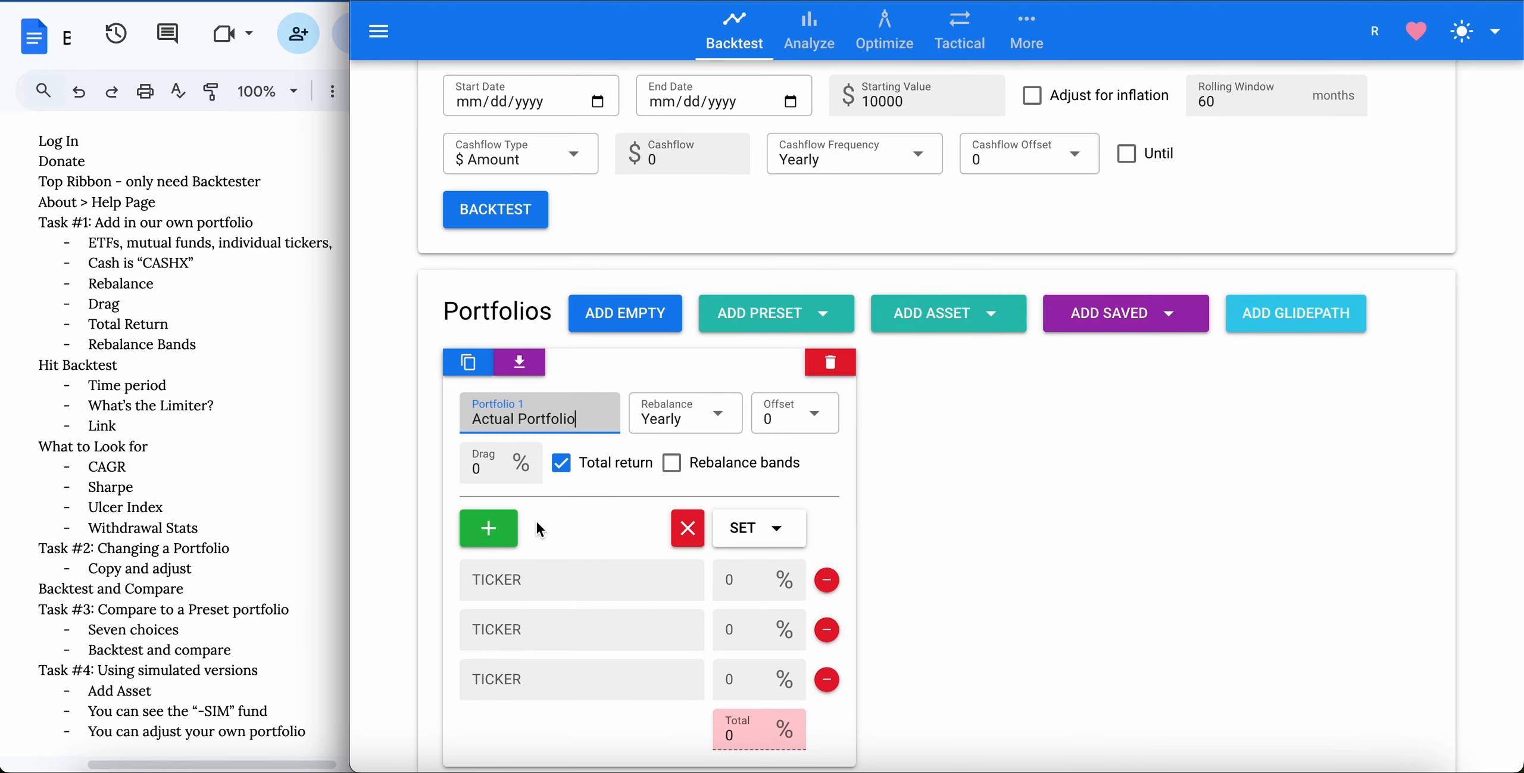
pyautogui.click(527, 580)
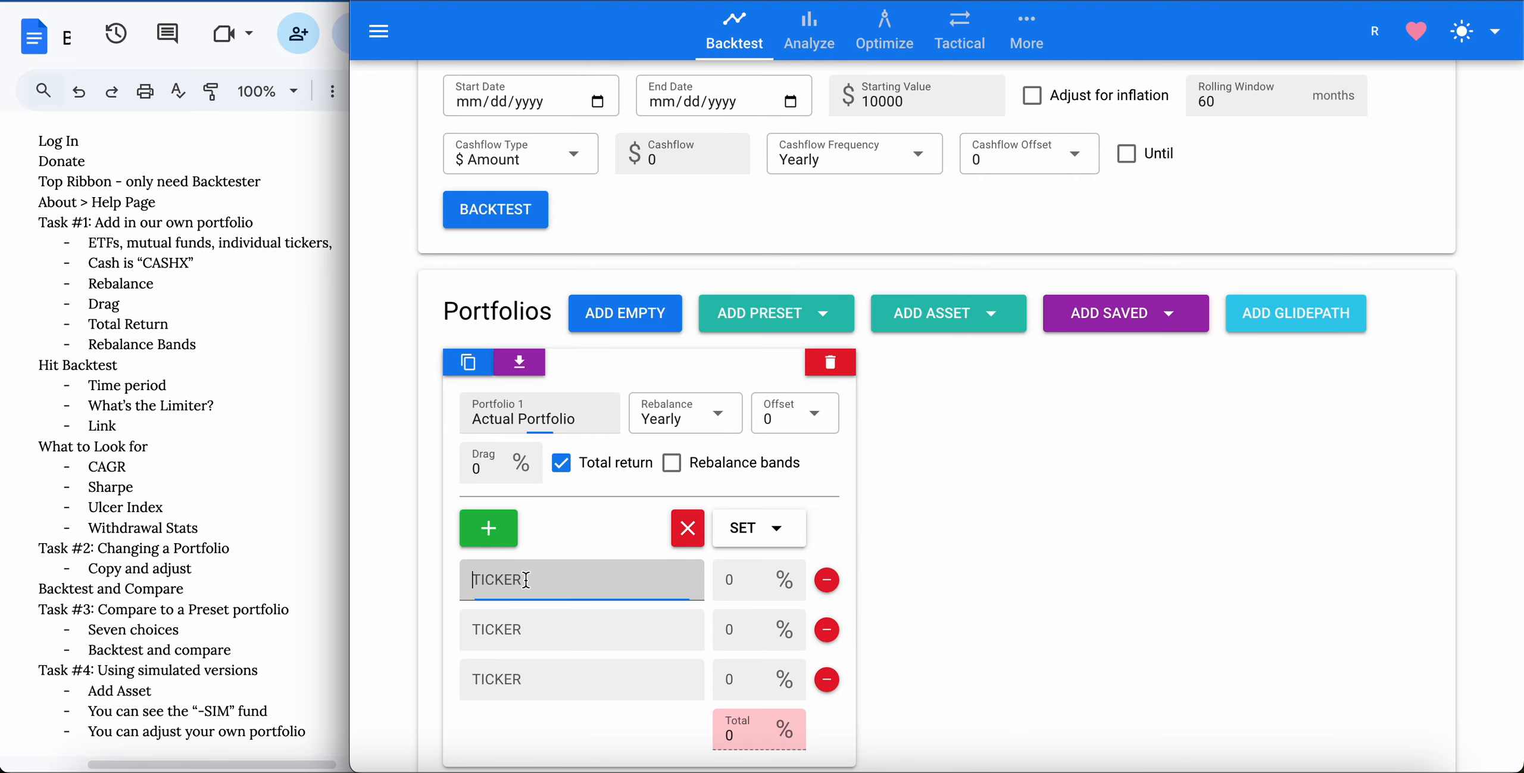
pyautogui.write('SPY')
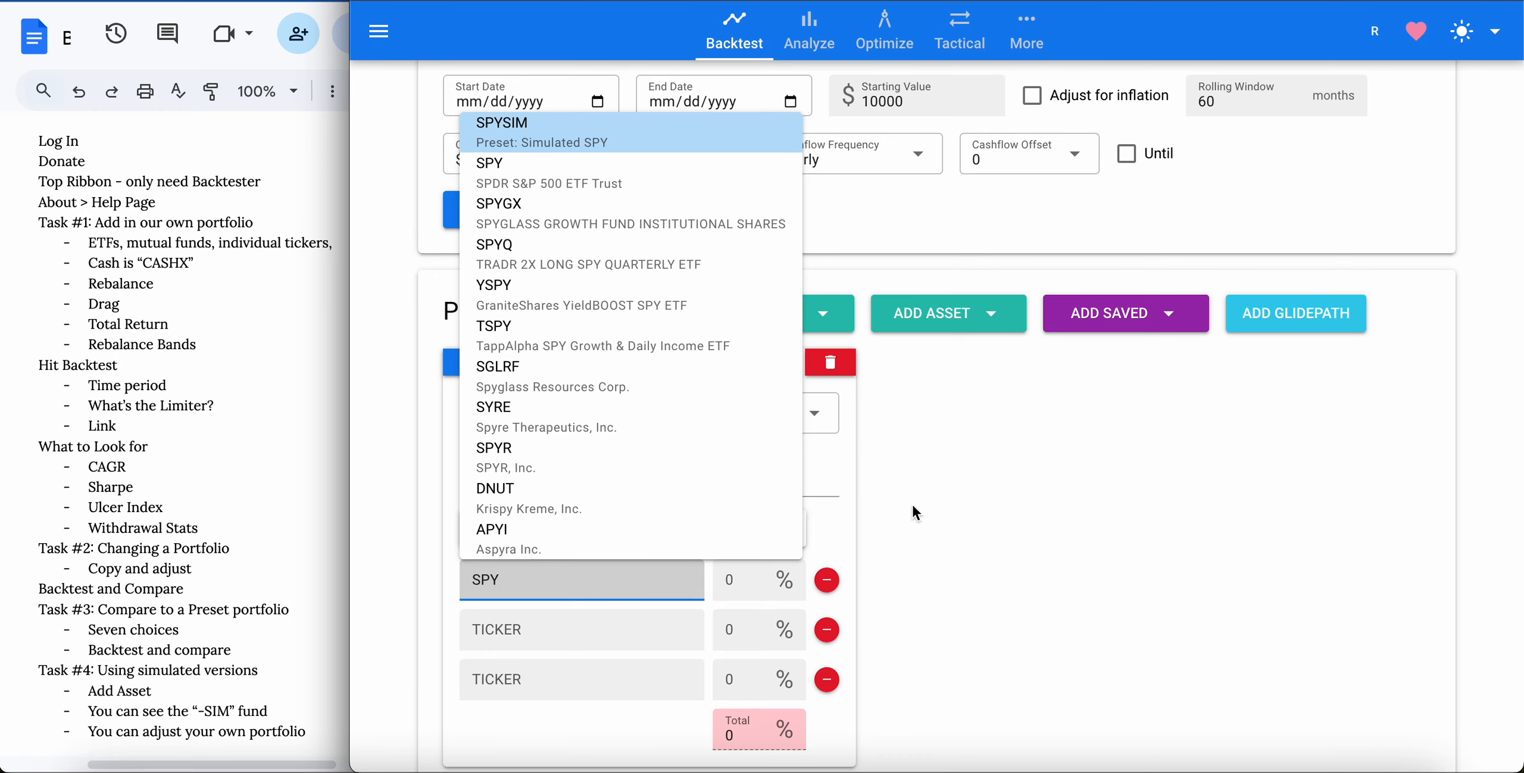
pyautogui.click(588, 177)
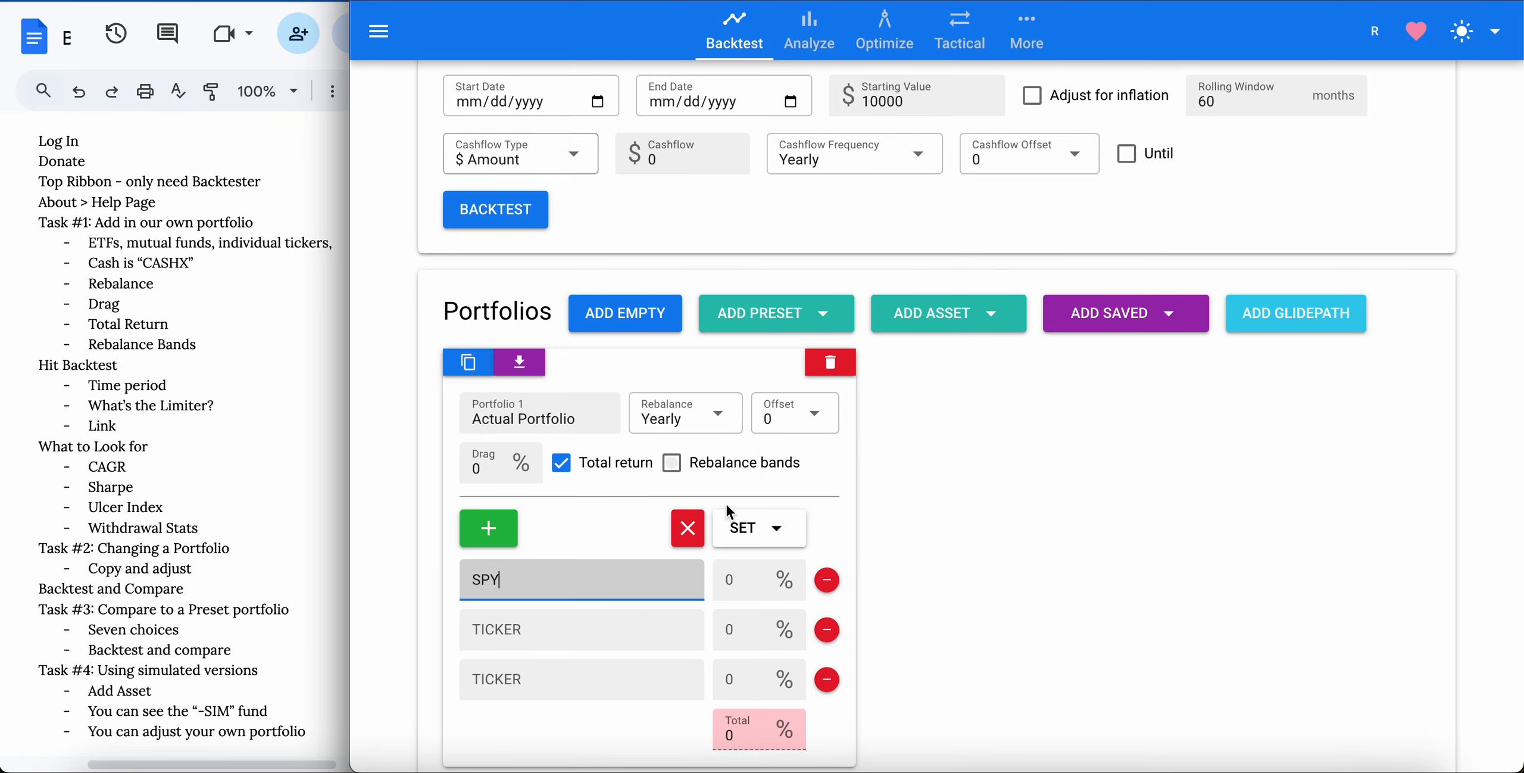
pyautogui.click(608, 631)
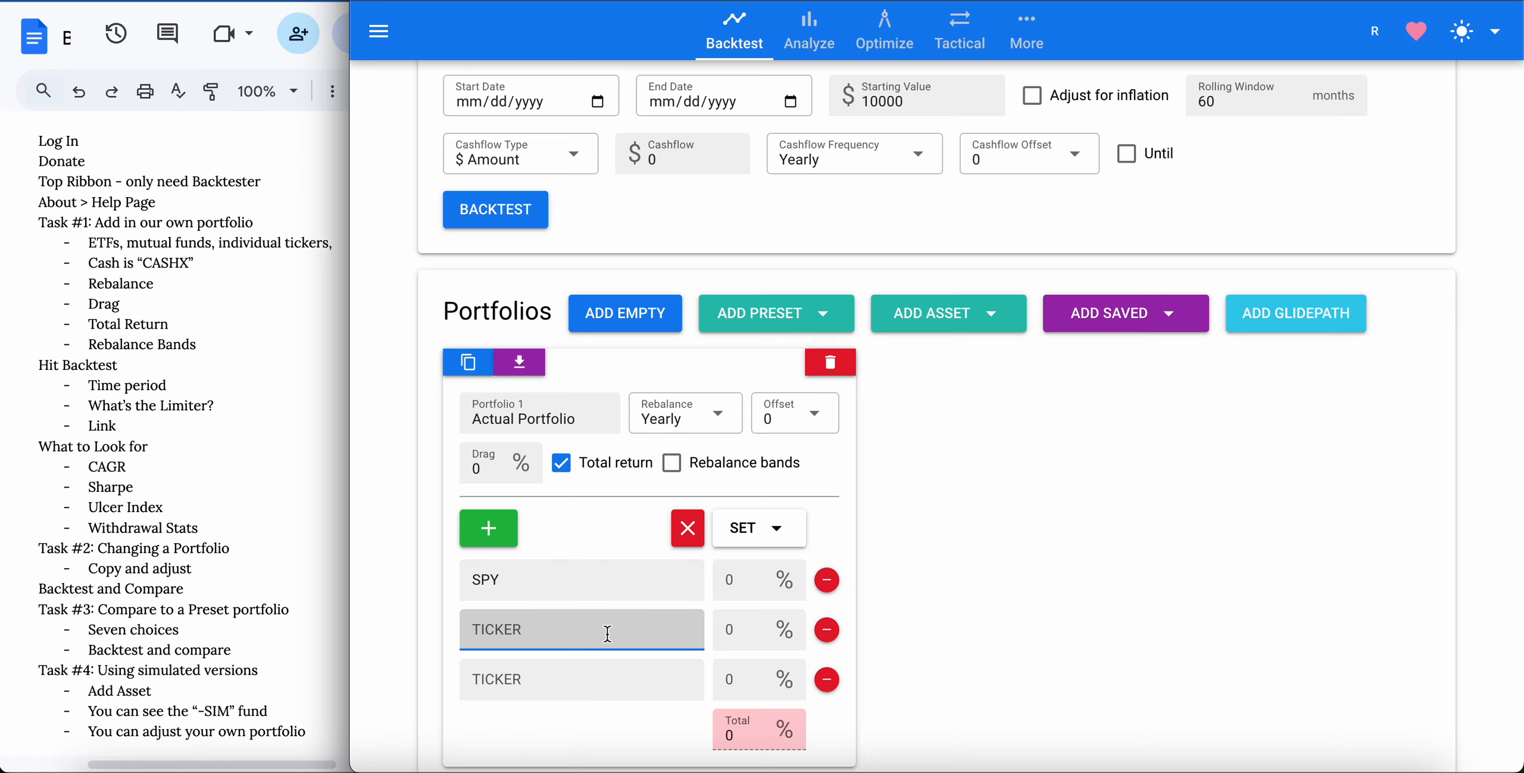
pyautogui.write('BND')
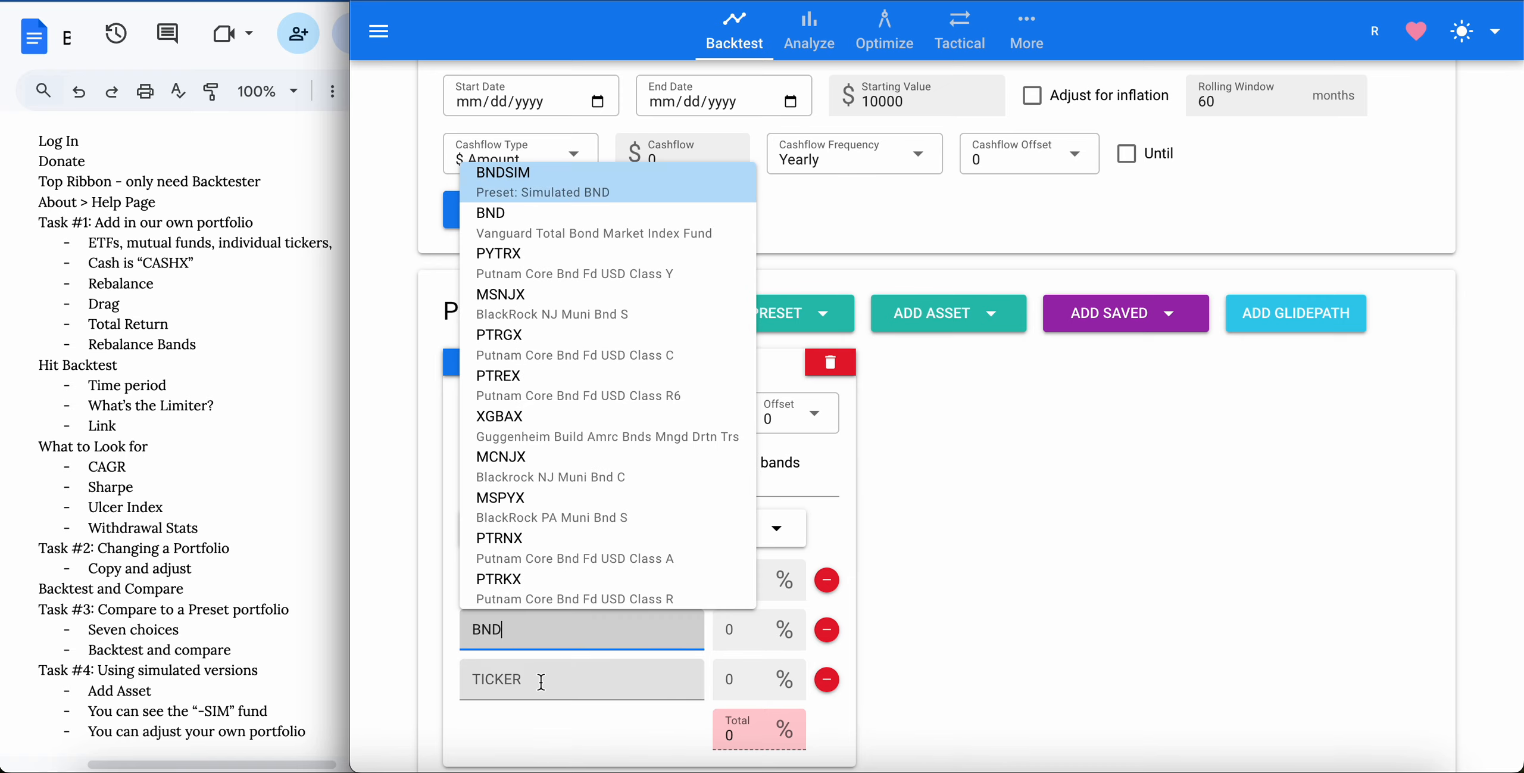
pyautogui.click(542, 681)
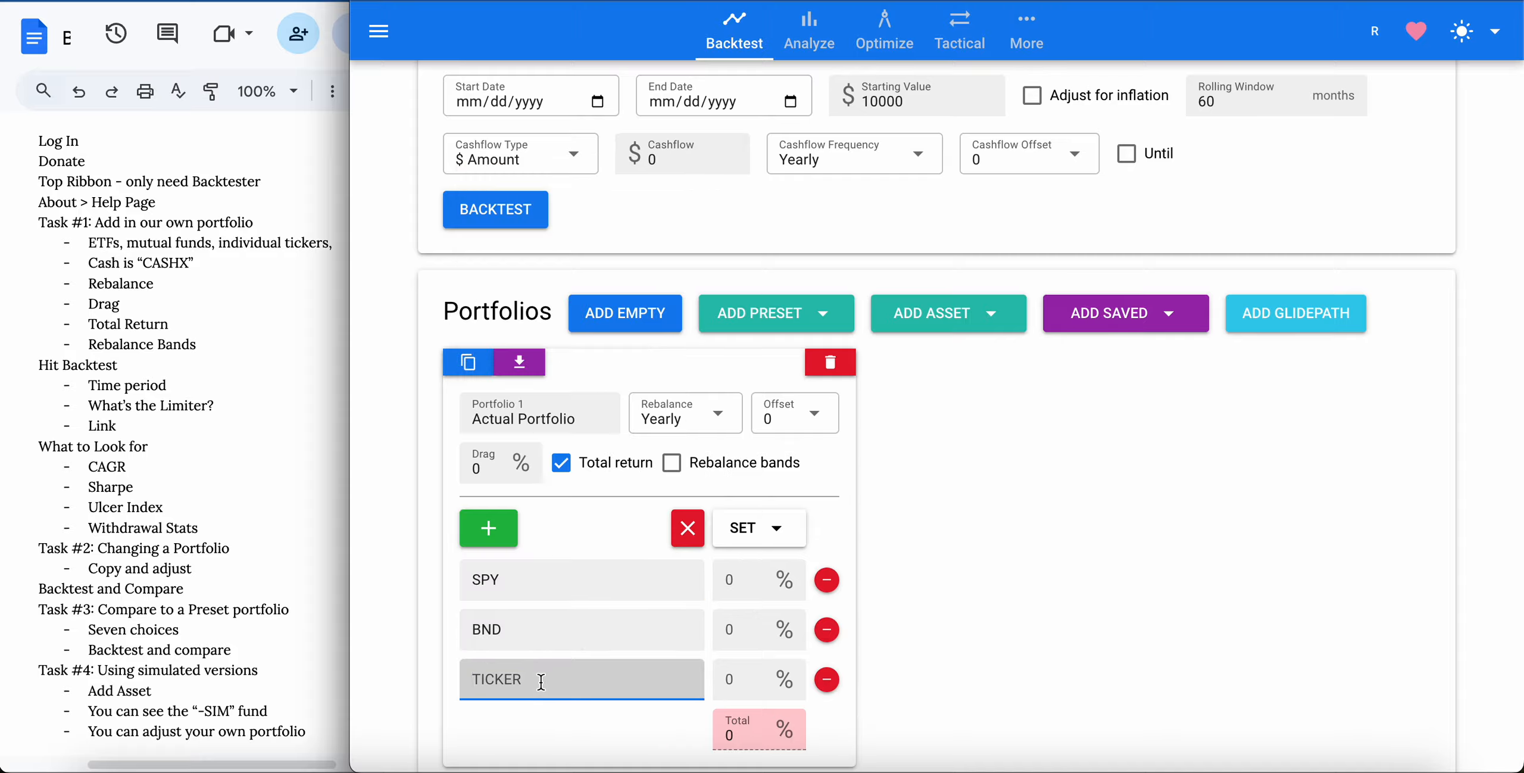
pyautogui.write('KO')
pyautogui.click(1026, 510)
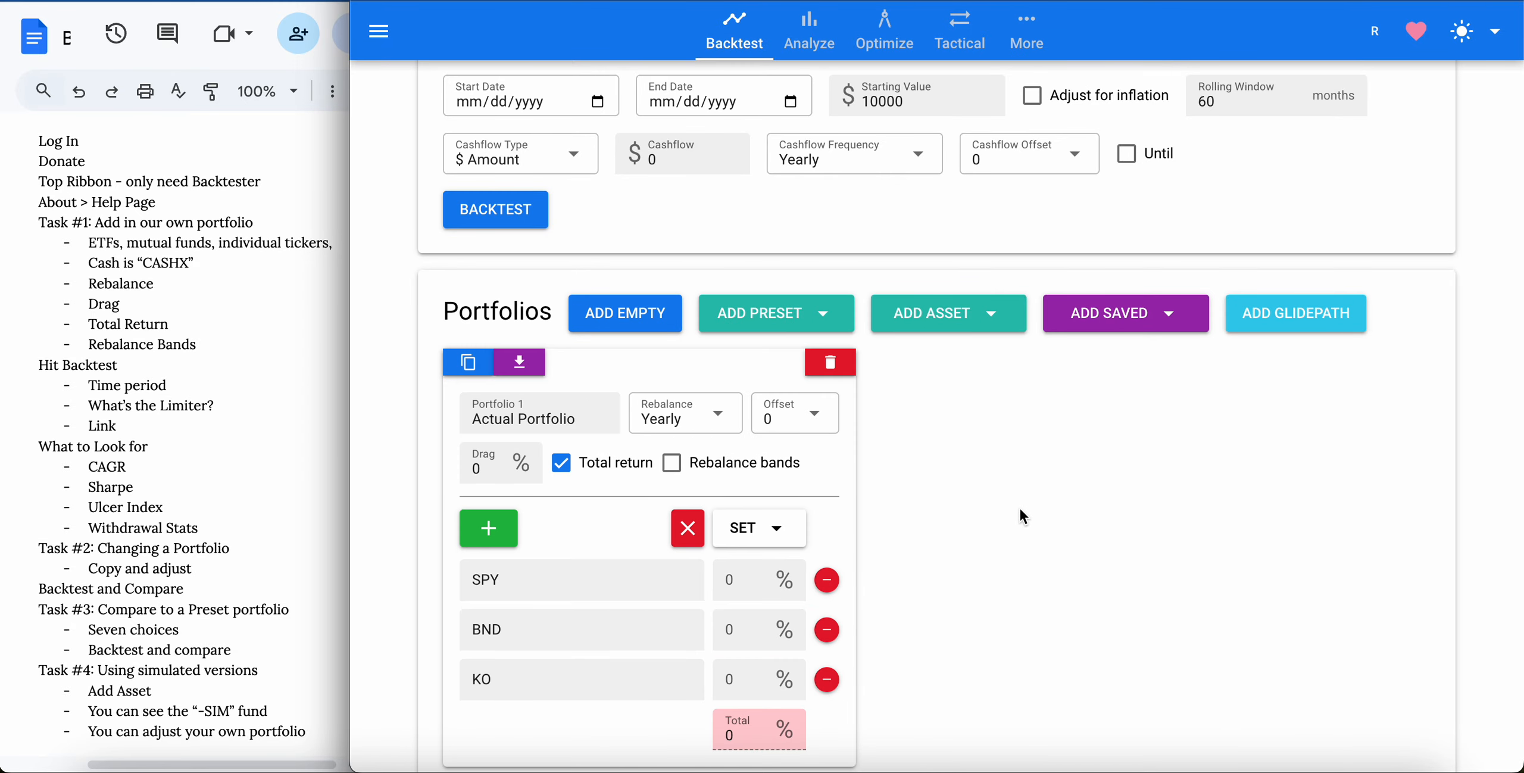
# Add a fourth ticker row to Actual Portfolio and set it to CASHX, the 3-month T-Bills preset.
pyautogui.click(489, 528)
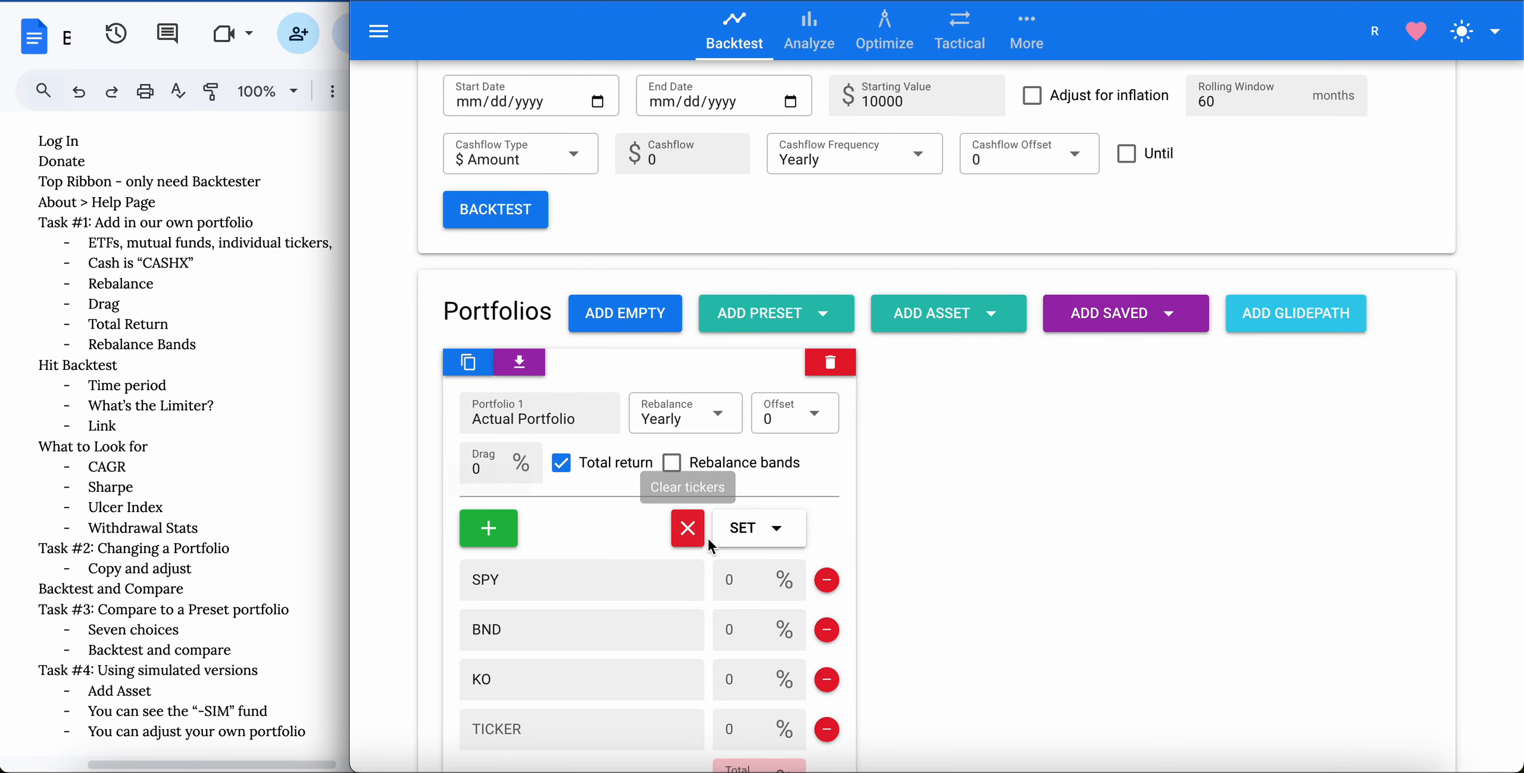
pyautogui.scroll(-1, 1149, 480)
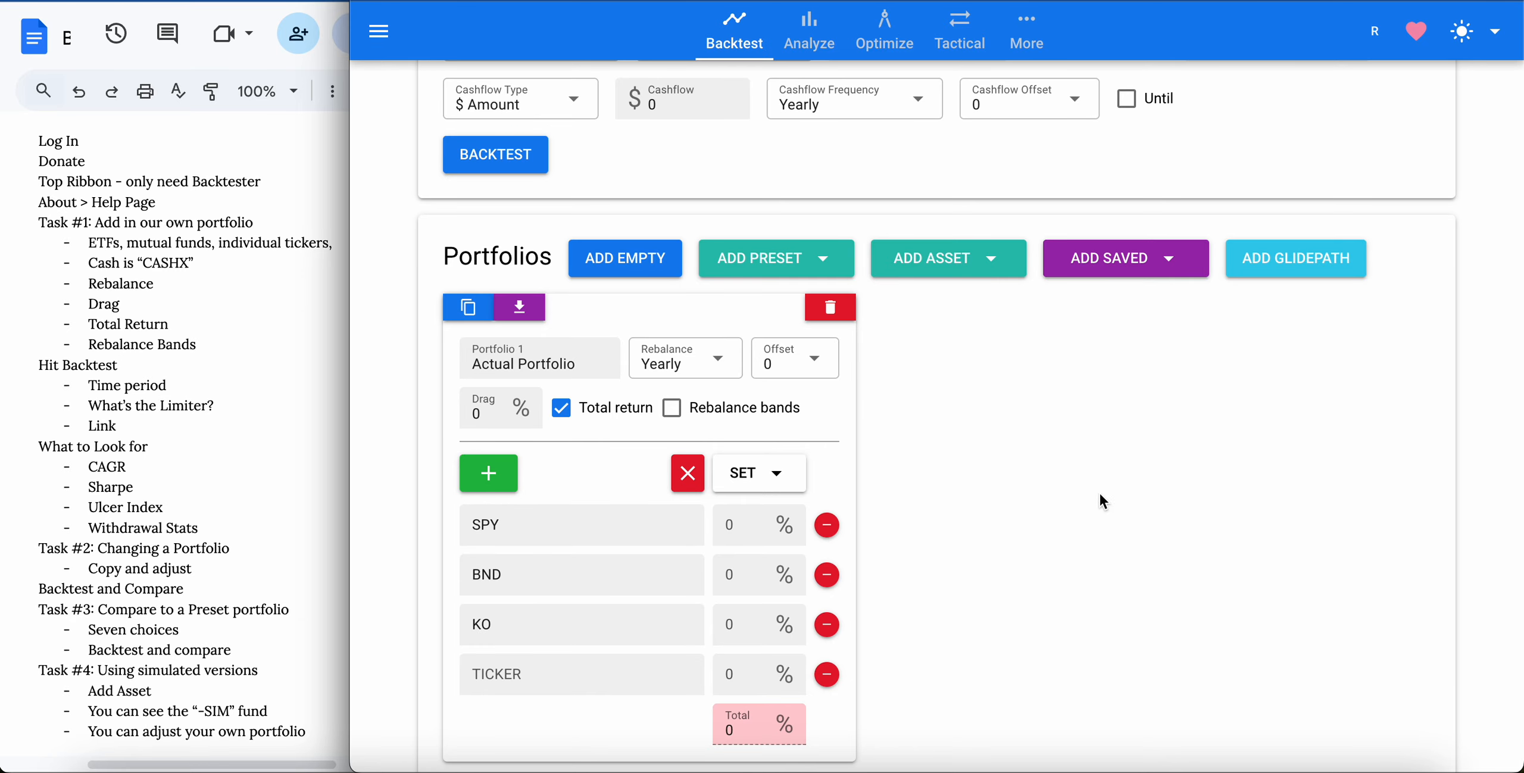
pyautogui.click(563, 670)
pyautogui.write('C')
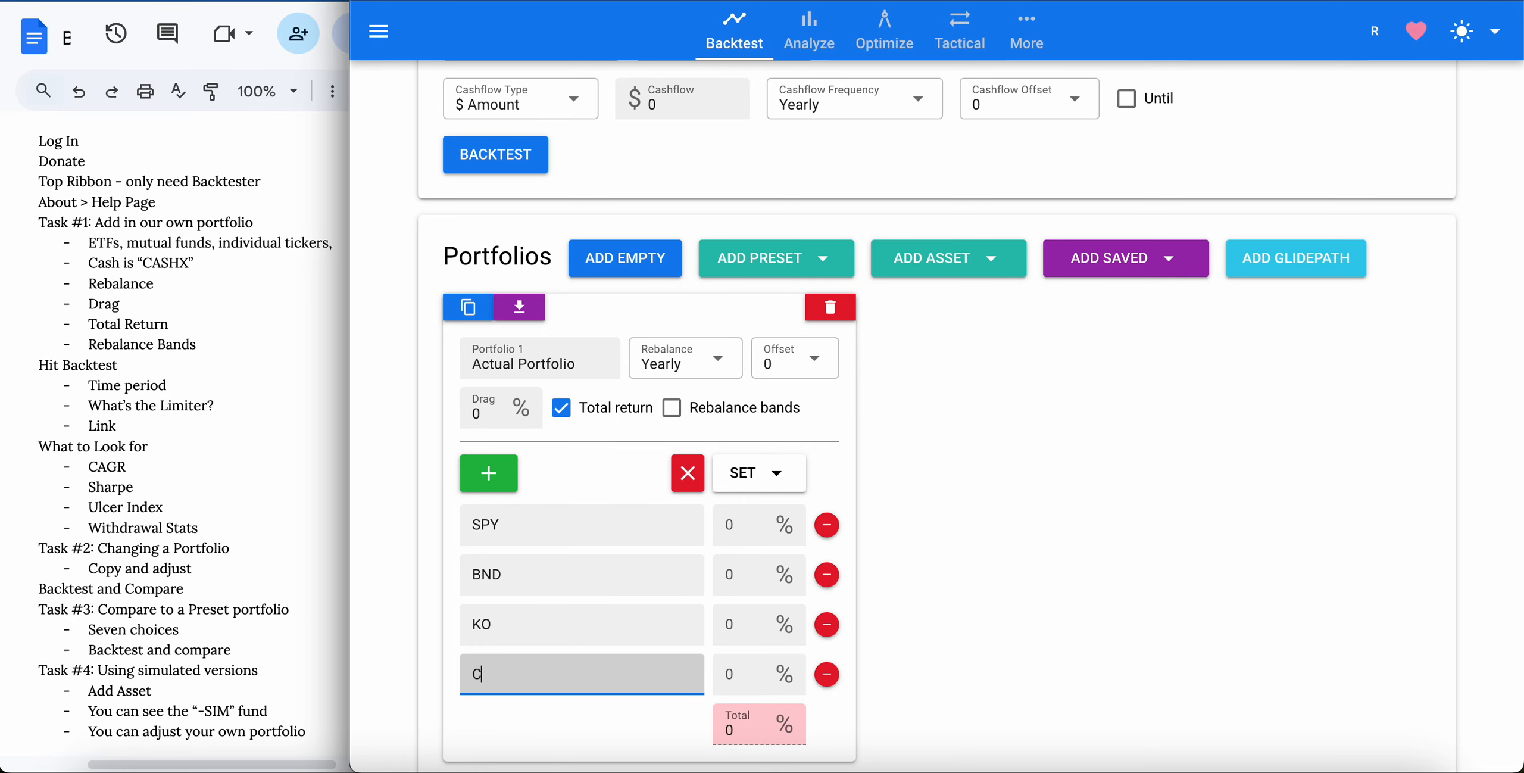
pyautogui.write('ASHX')
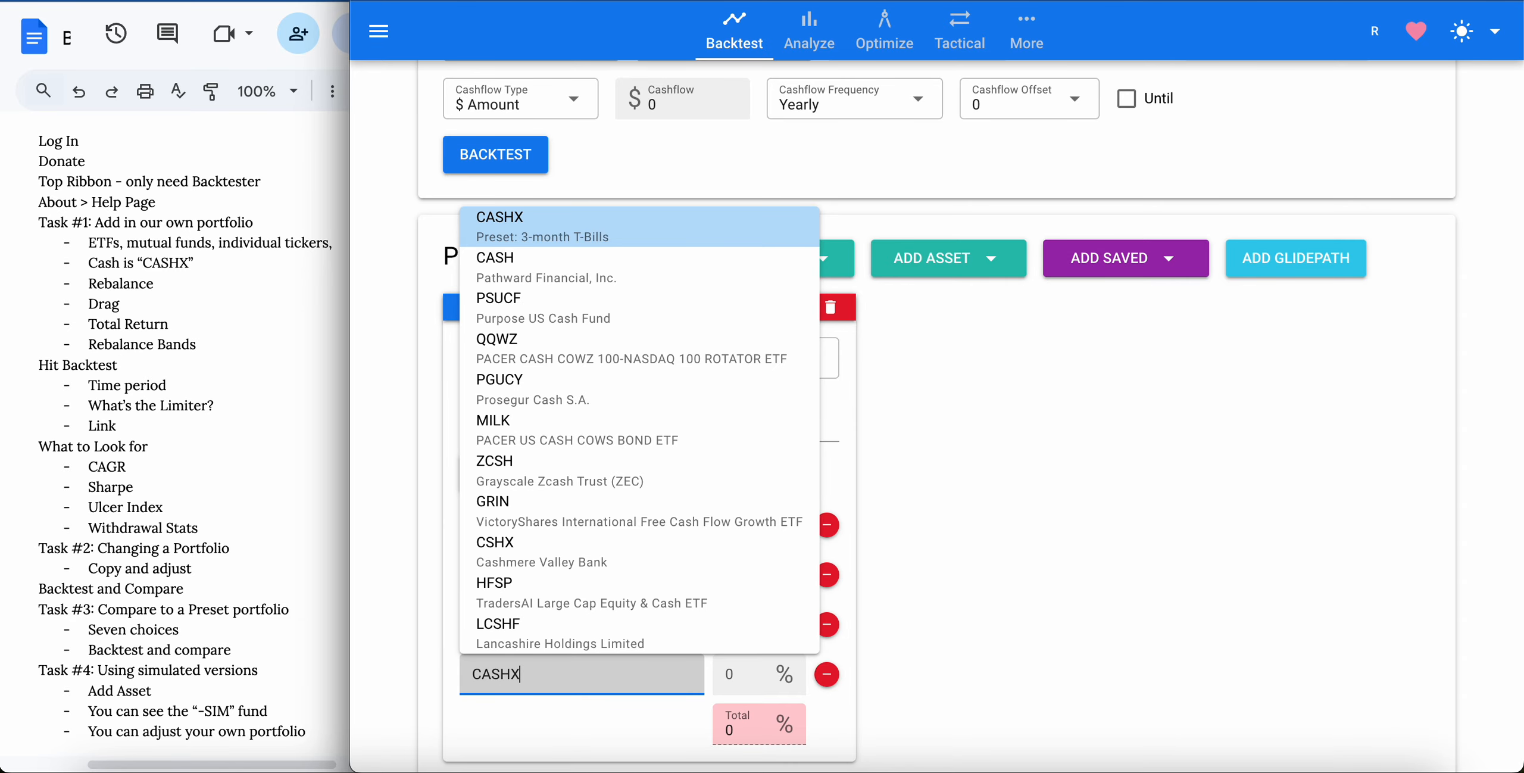
pyautogui.click(592, 229)
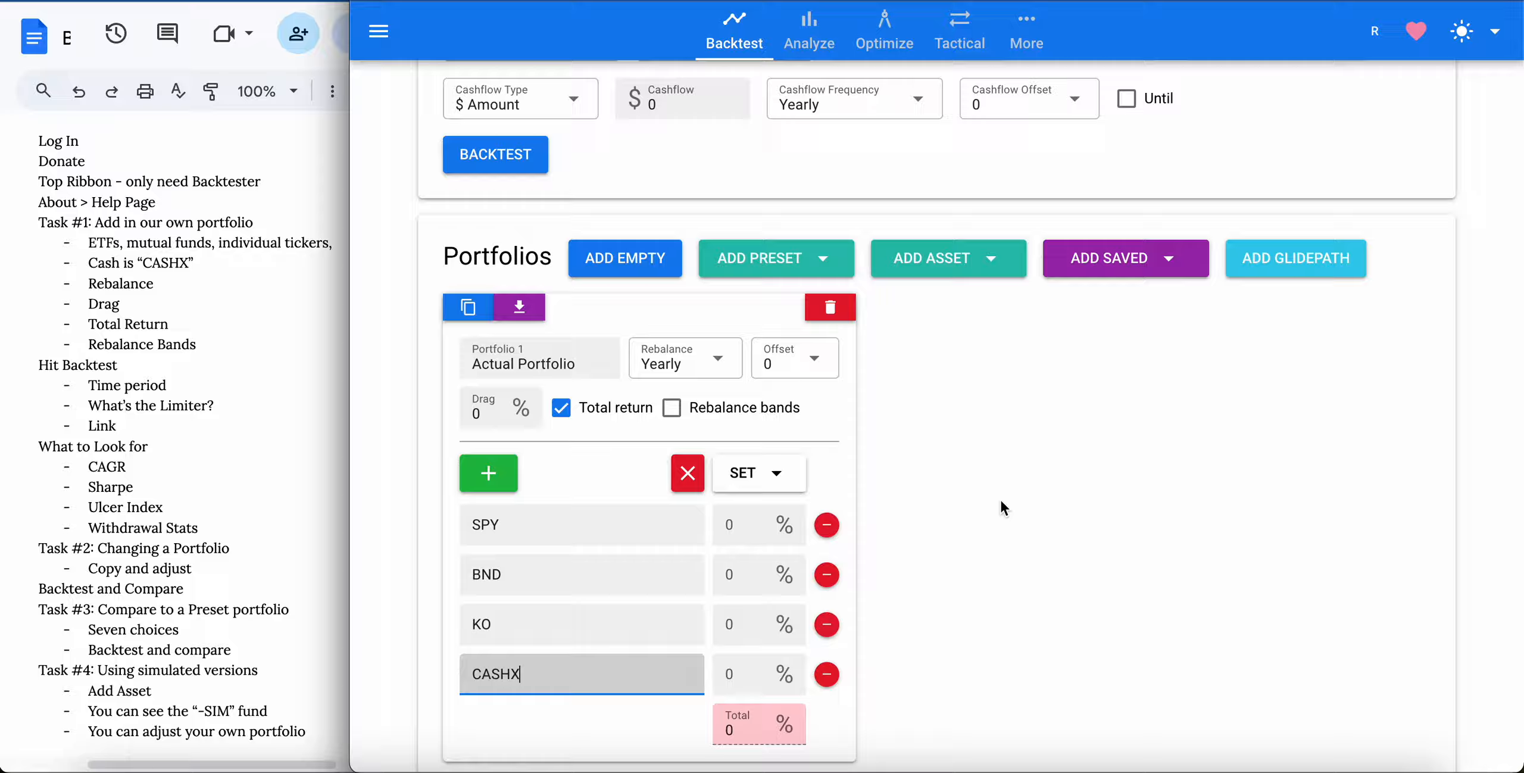
# Set the portfolio allocations to 56.6% SPY, 30.4% BND, 7% KO and 6% CASHX.
pyautogui.click(734, 520)
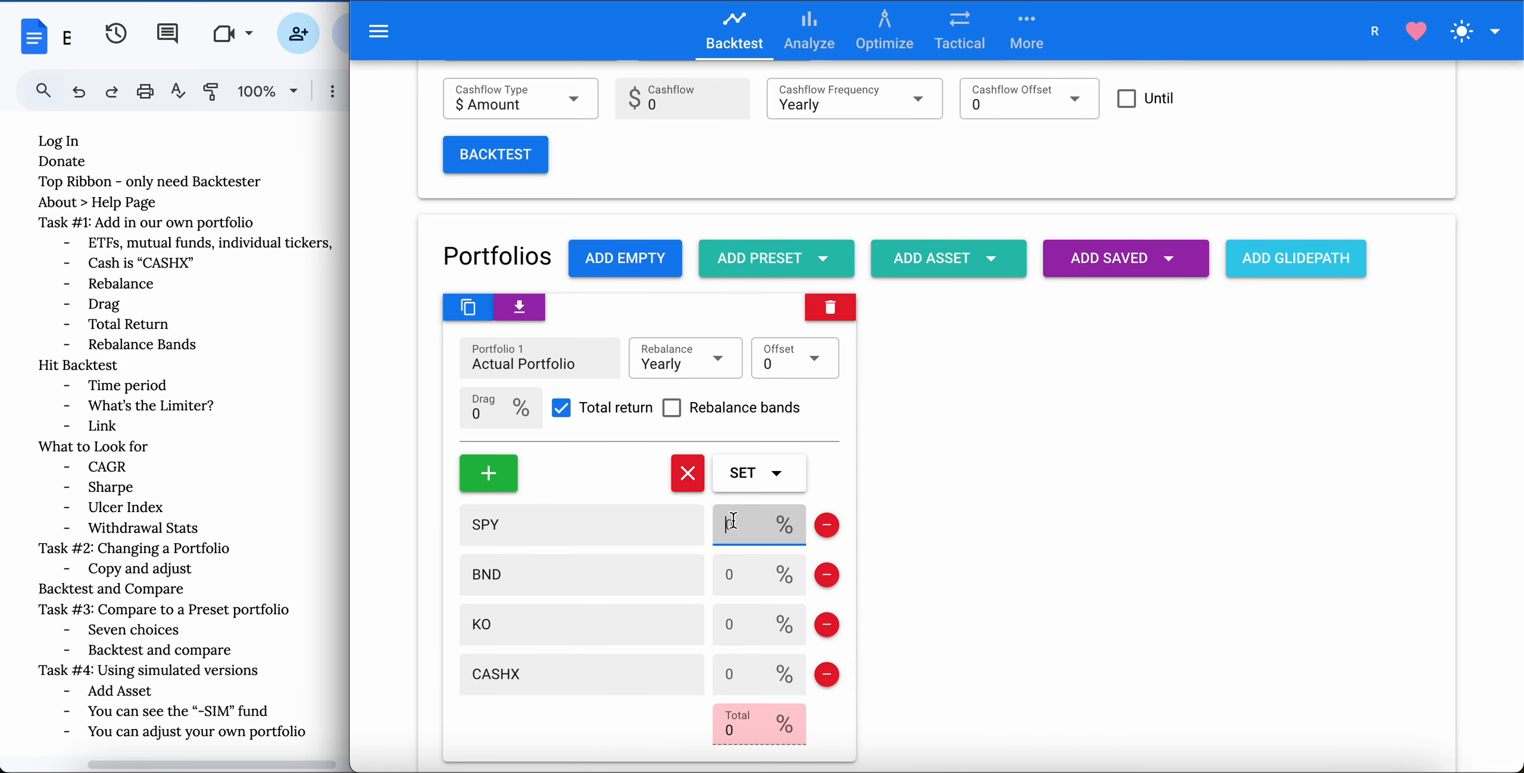
pyautogui.write('56.6')
pyautogui.click(729, 577)
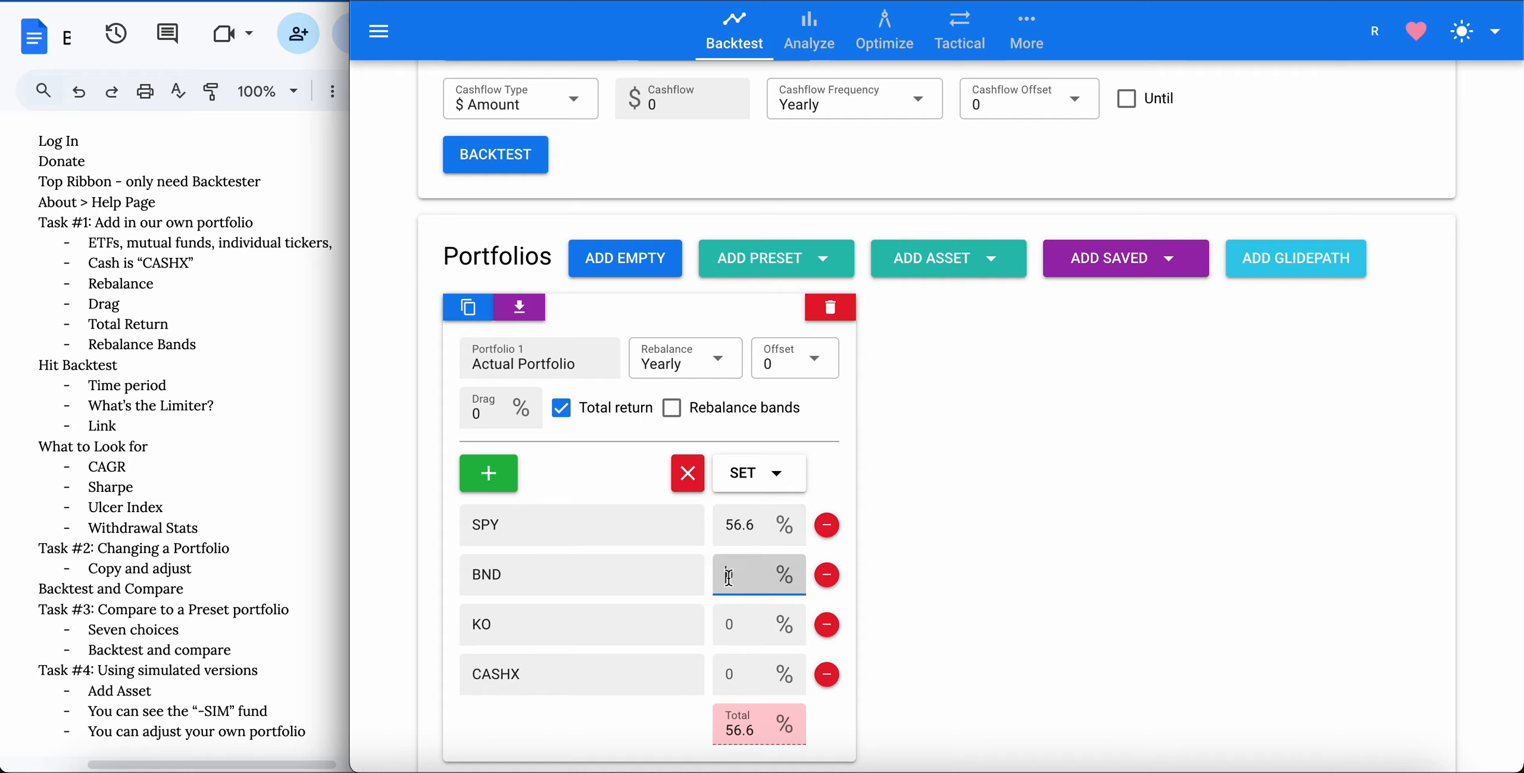
pyautogui.write('30.4')
pyautogui.click(734, 623)
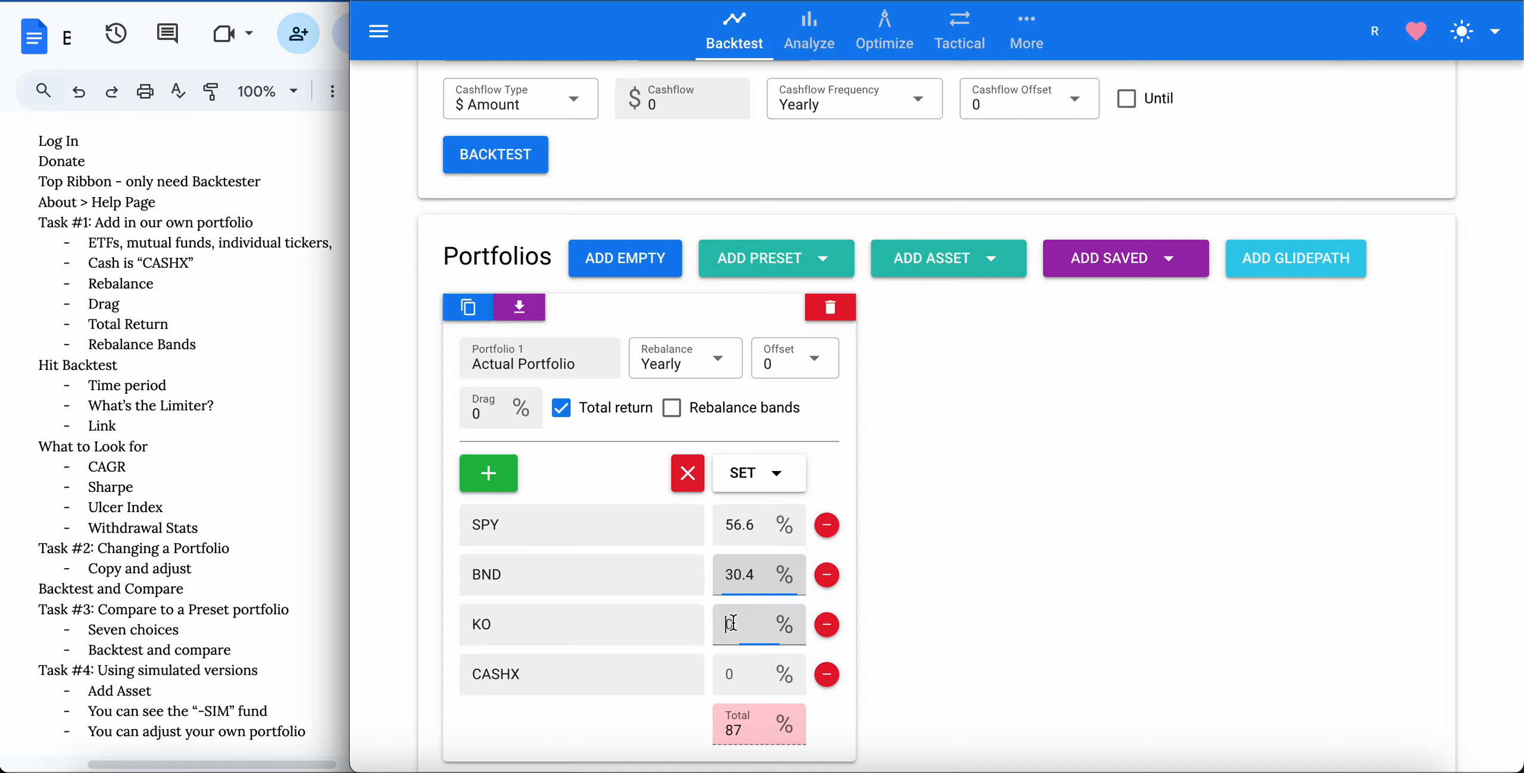
pyautogui.write('7')
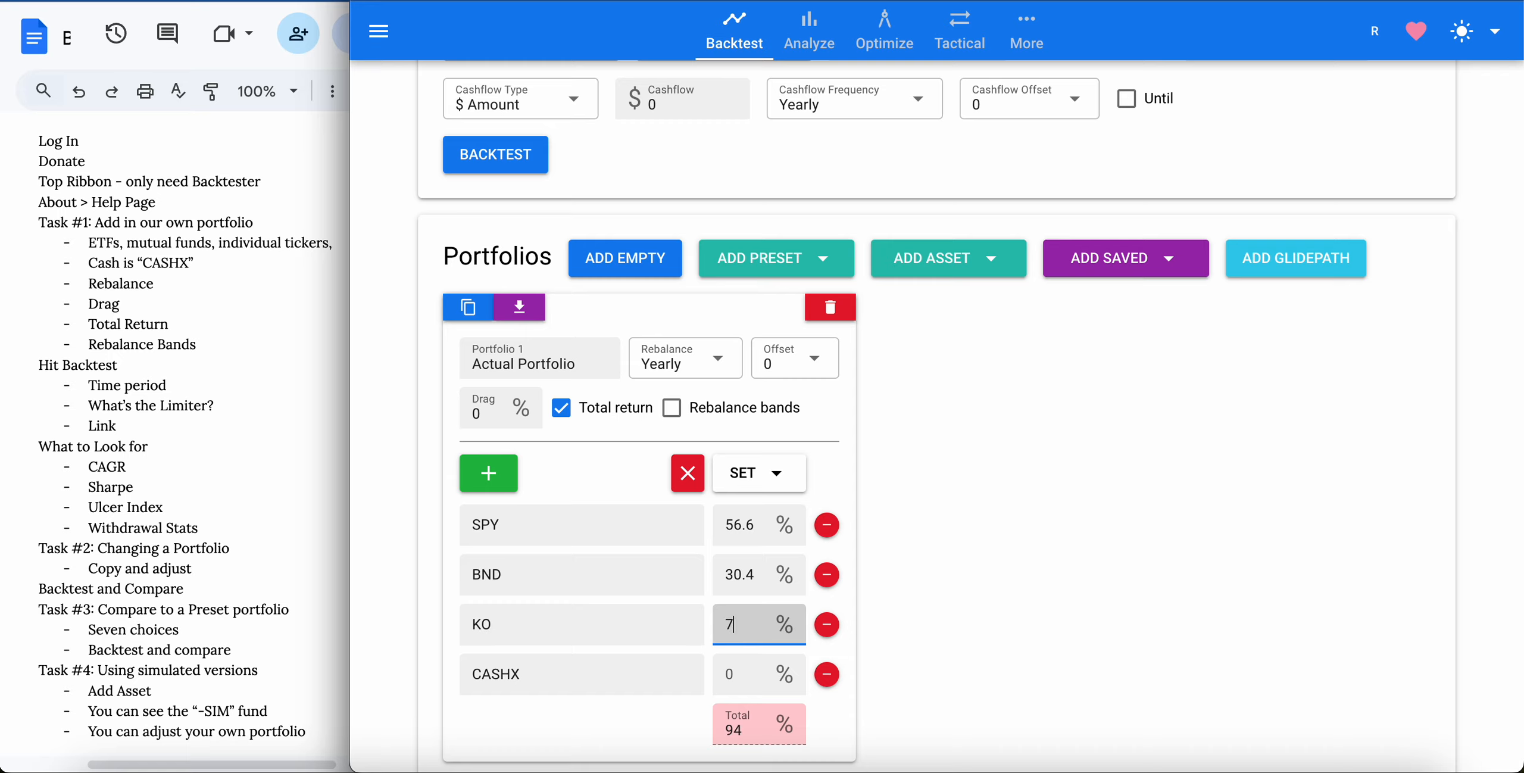
pyautogui.click(737, 673)
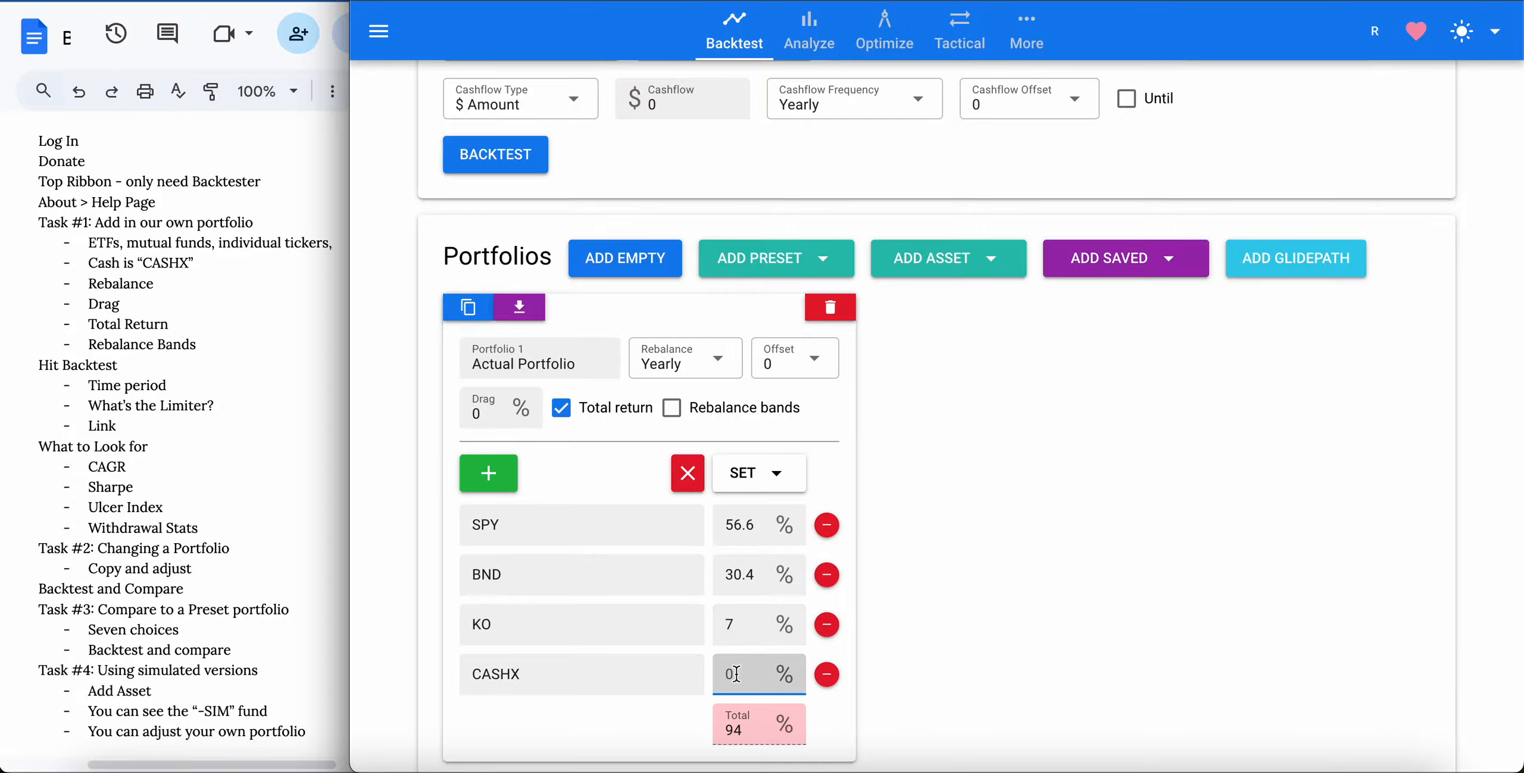
pyautogui.write('6')
pyautogui.click(785, 473)
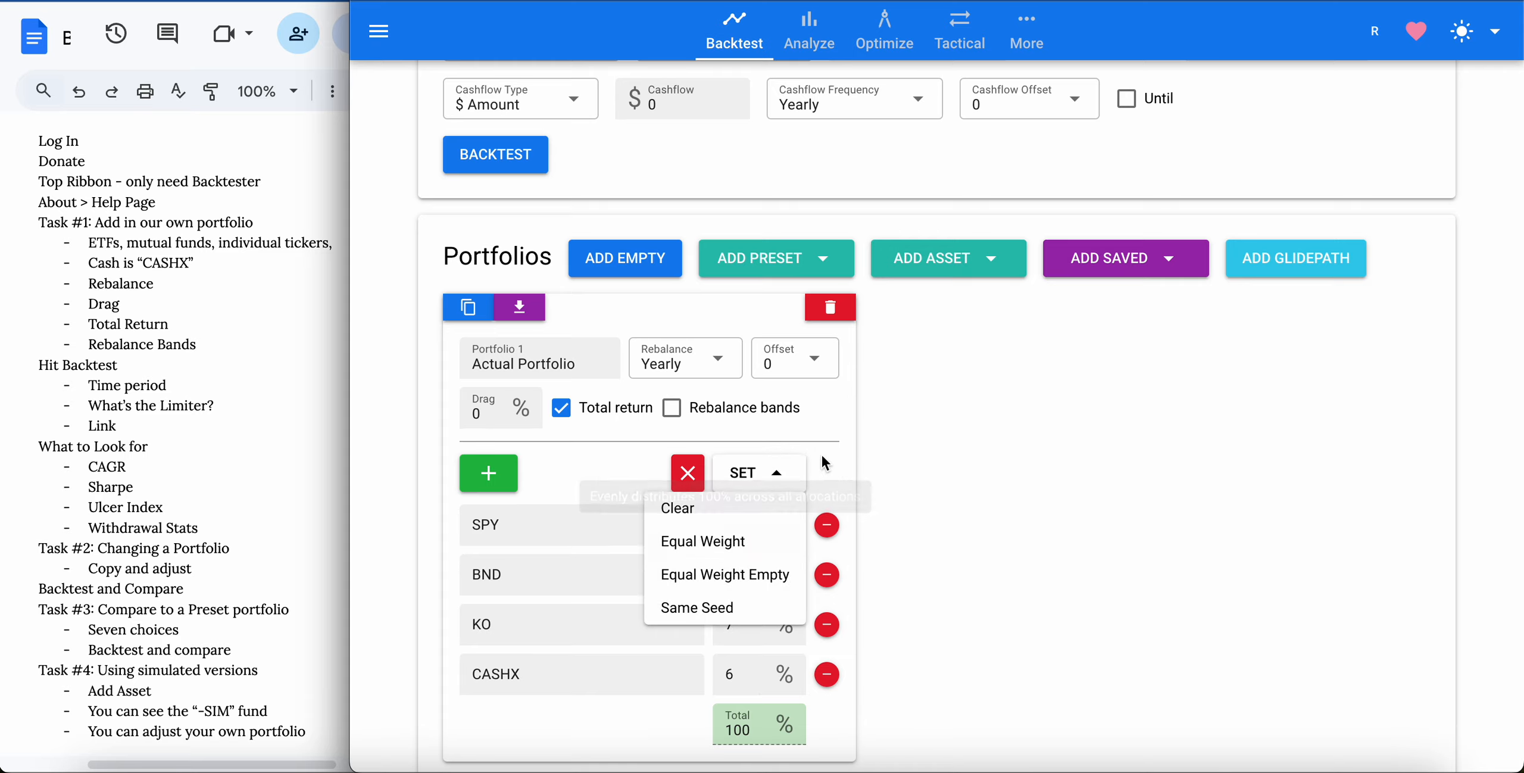
pyautogui.click(1011, 427)
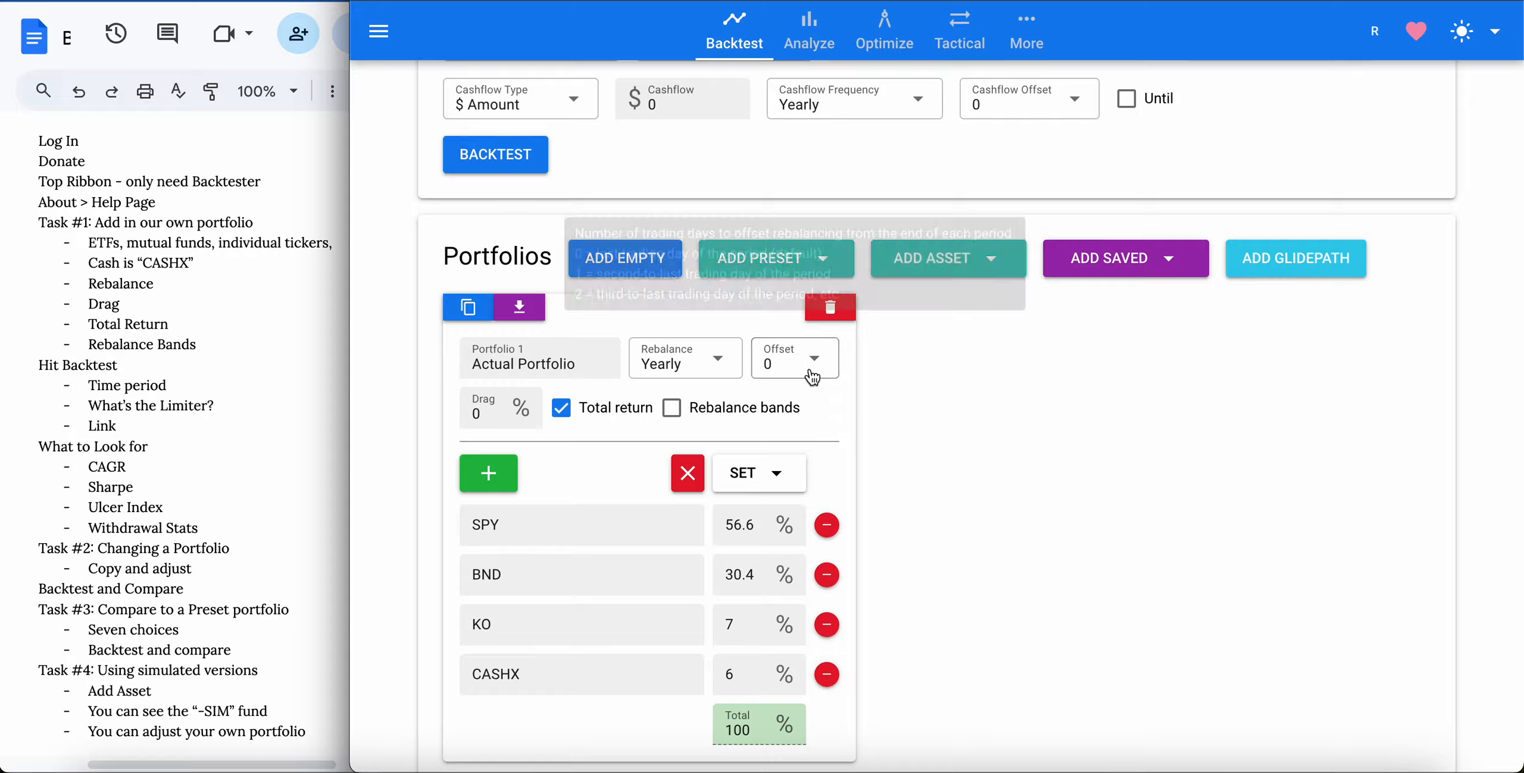
# Set the rebalancing frequency of Actual Portfolio to None and review the other frequency options.
pyautogui.click(721, 369)
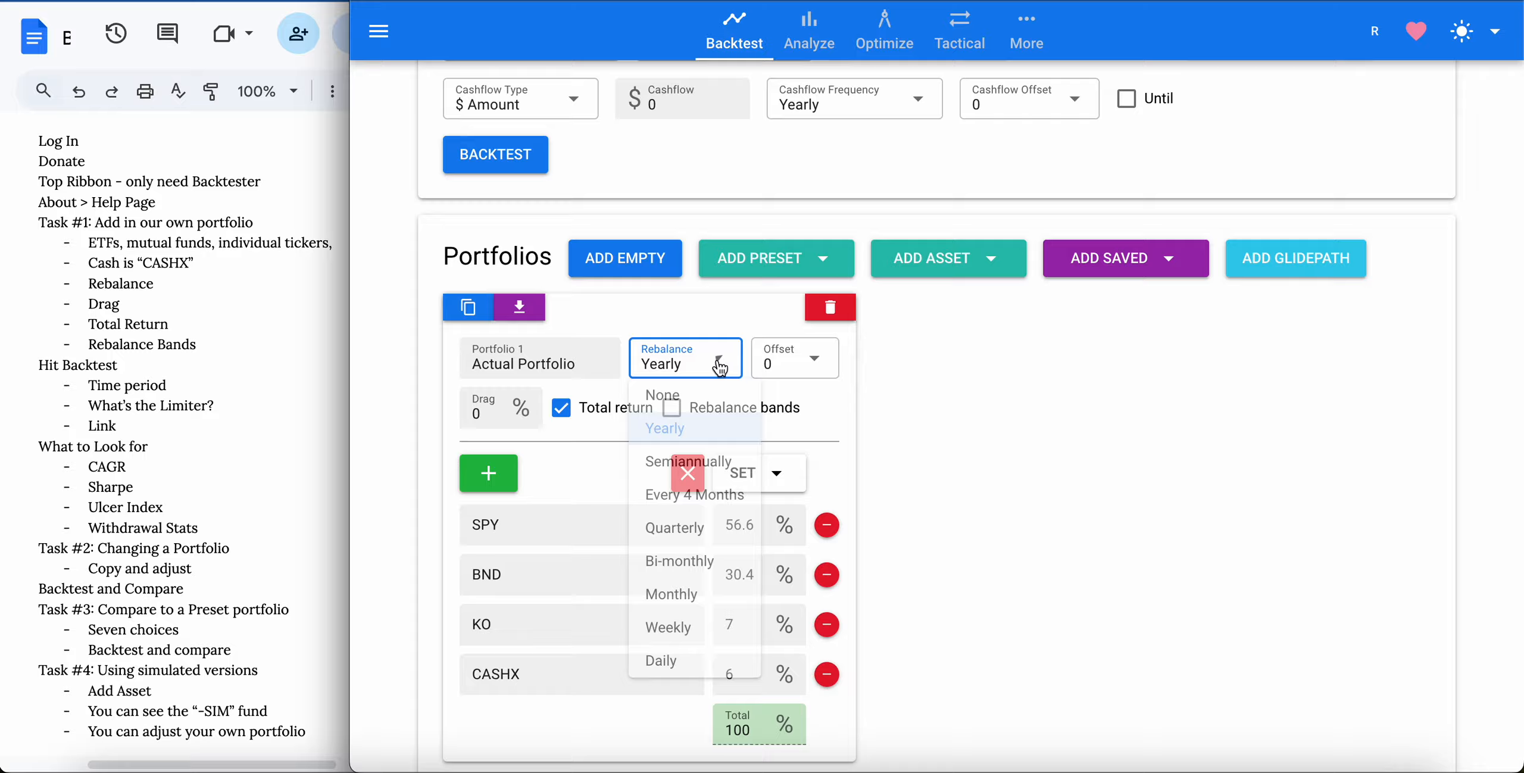
pyautogui.click(681, 396)
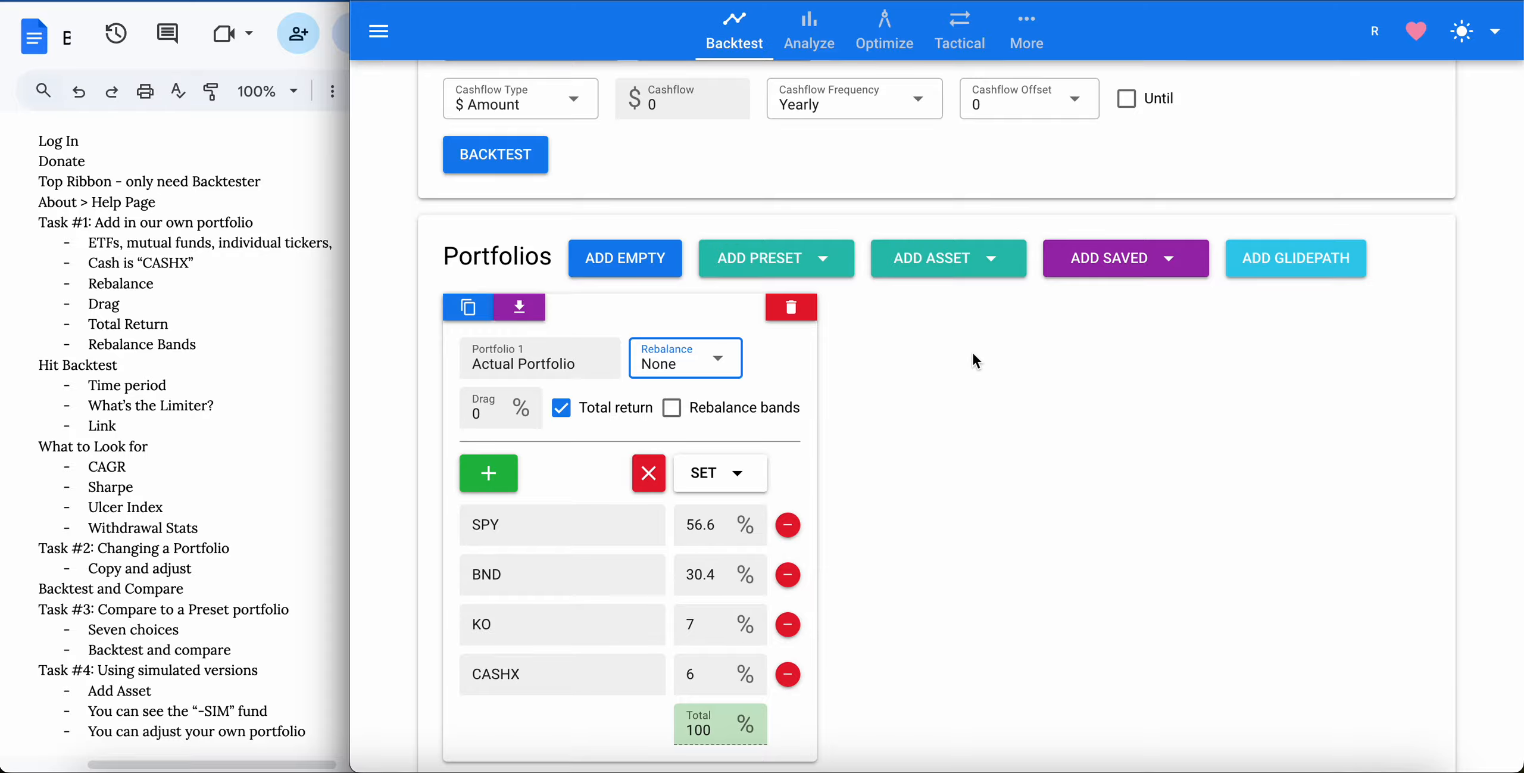
pyautogui.click(718, 362)
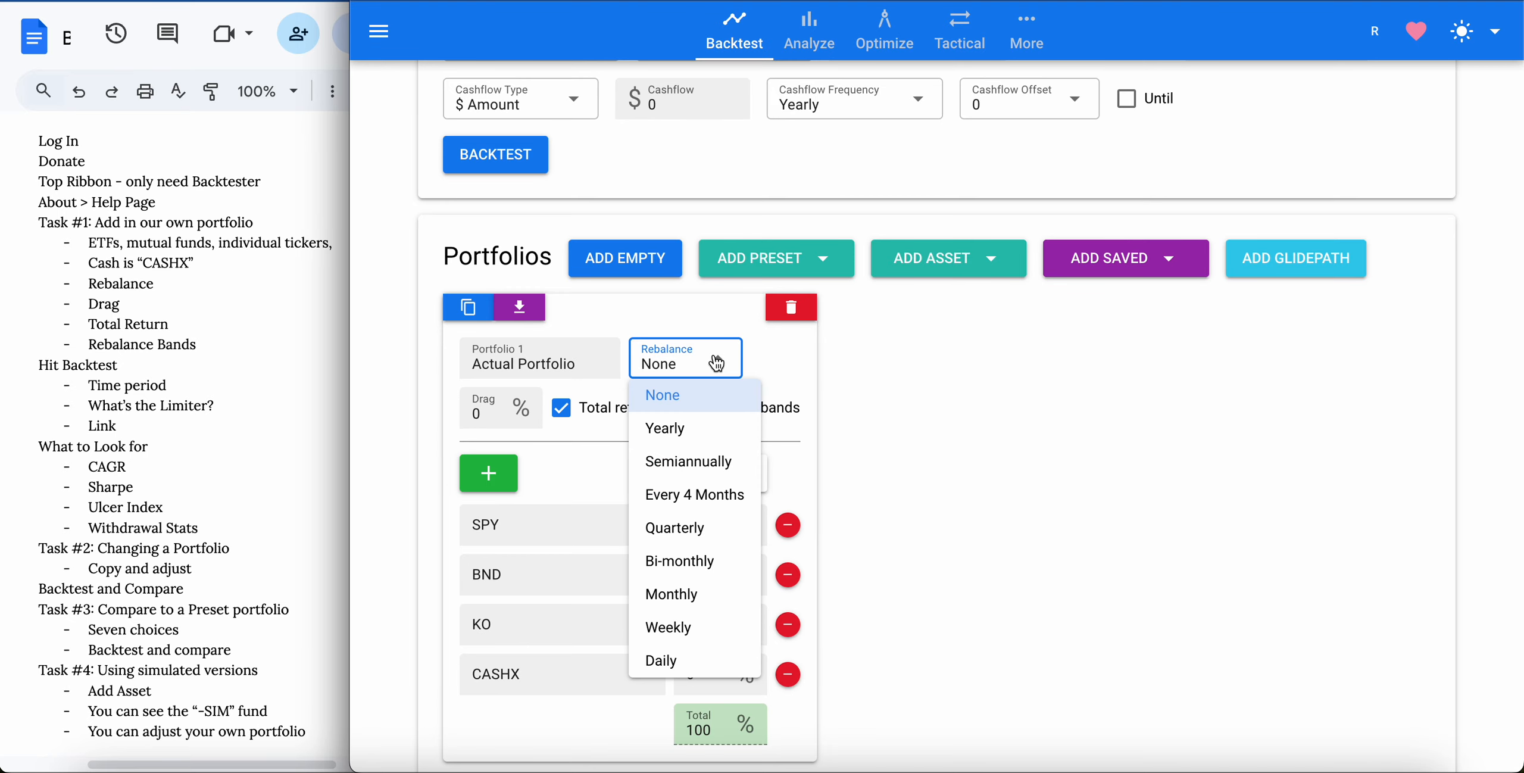
pyautogui.click(906, 343)
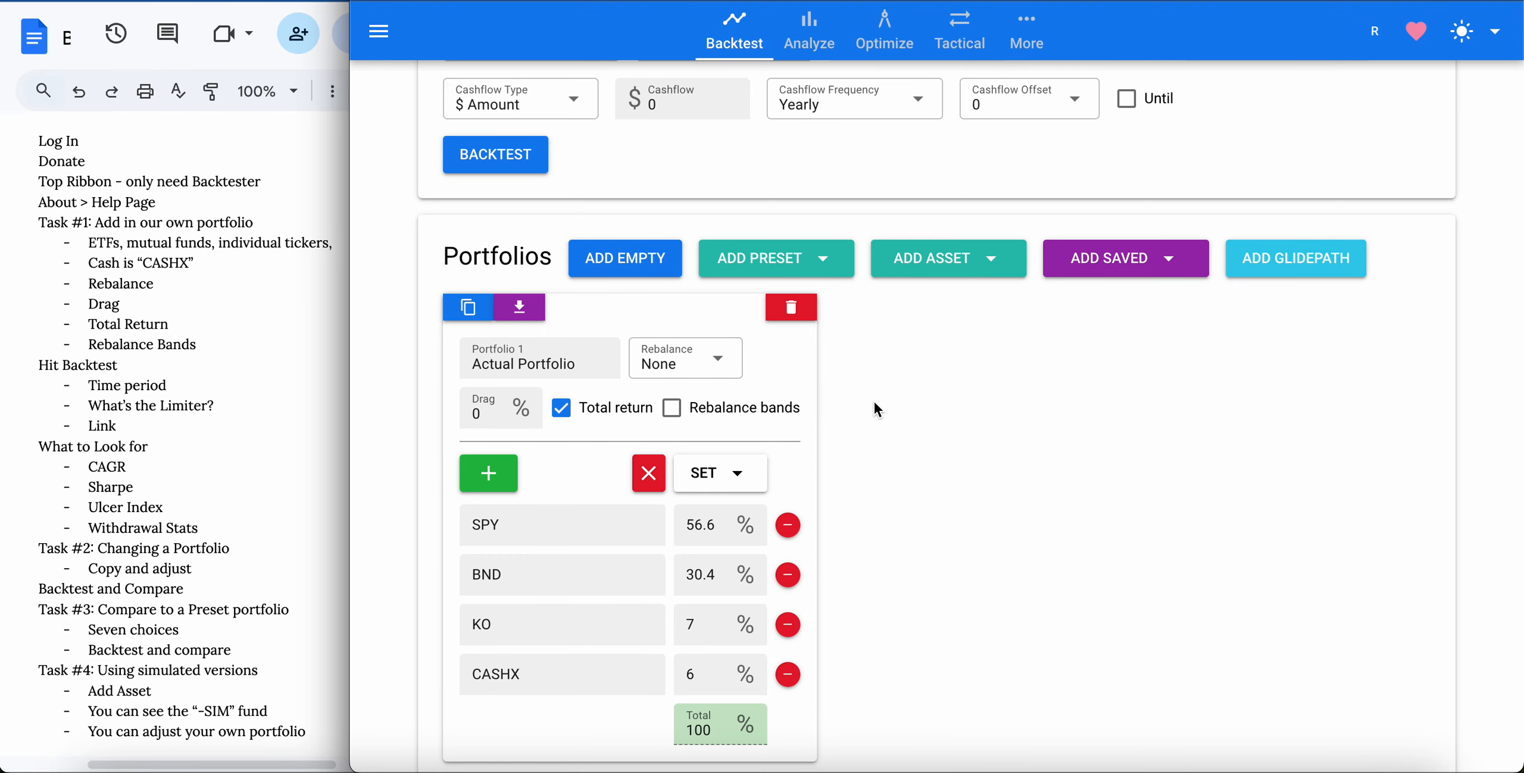
# Run the backtest on Actual Portfolio and bring up the results summary with its statistics.
pyautogui.scroll(-1, 879, 410)
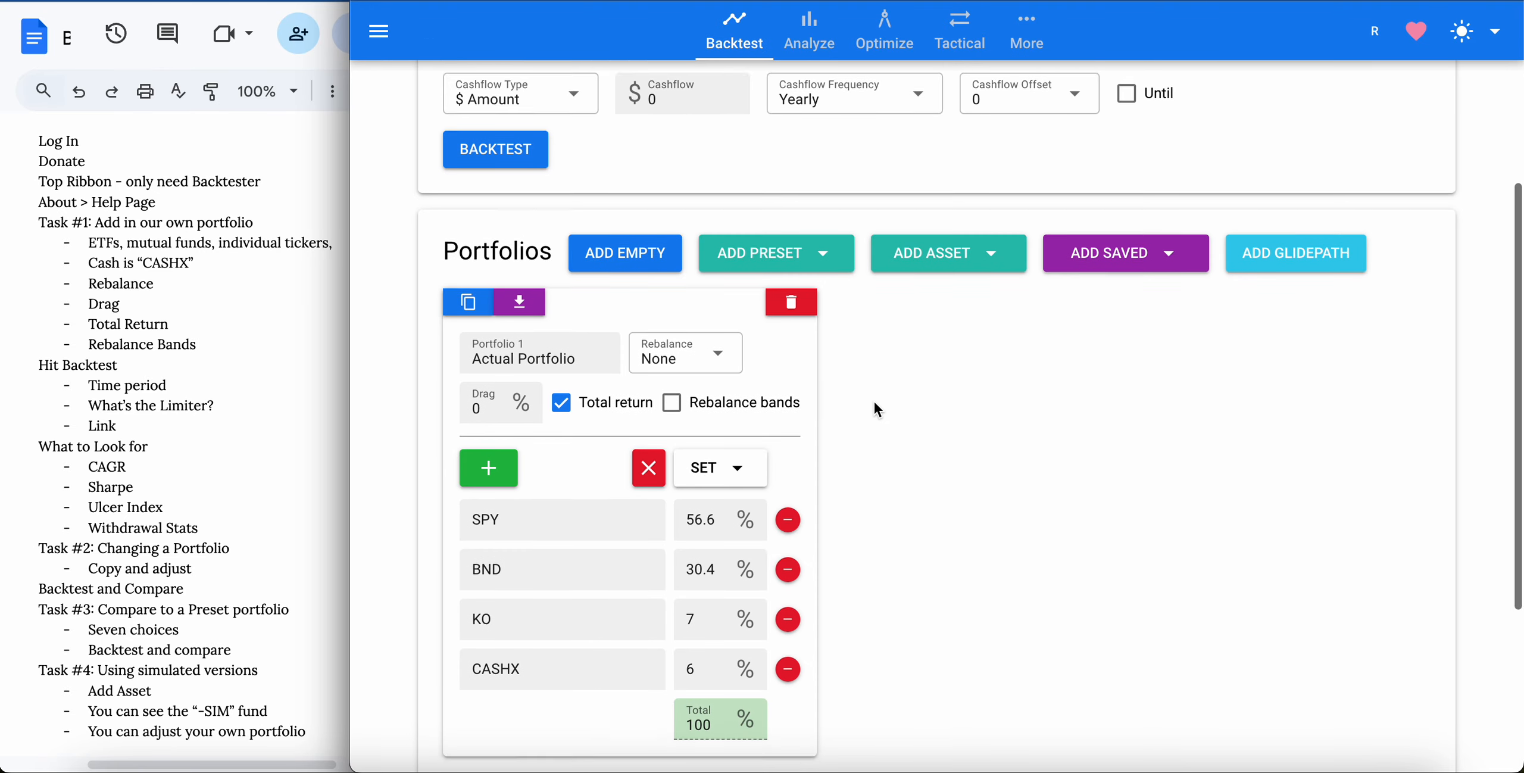
pyautogui.scroll(2, 878, 410)
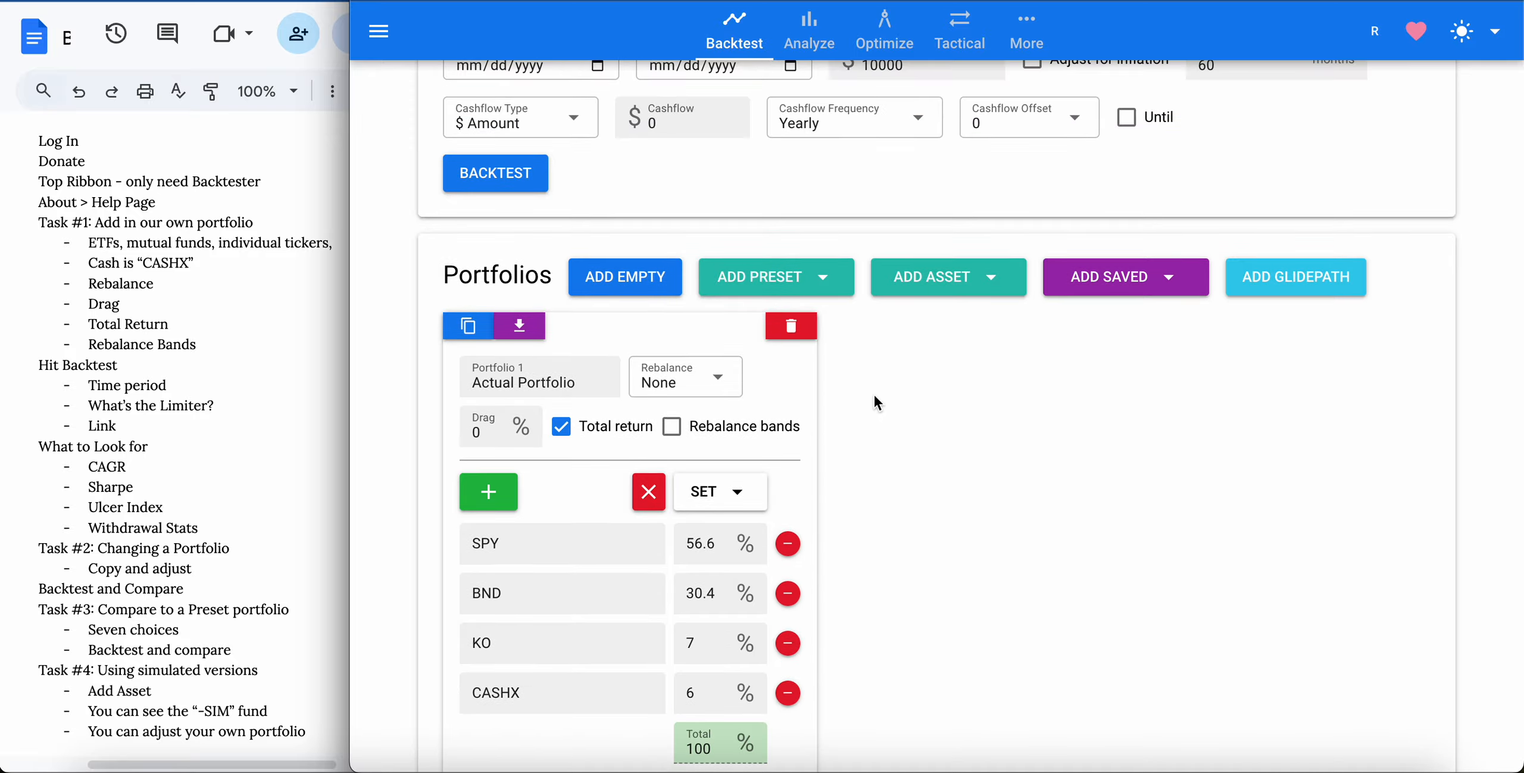
pyautogui.click(480, 176)
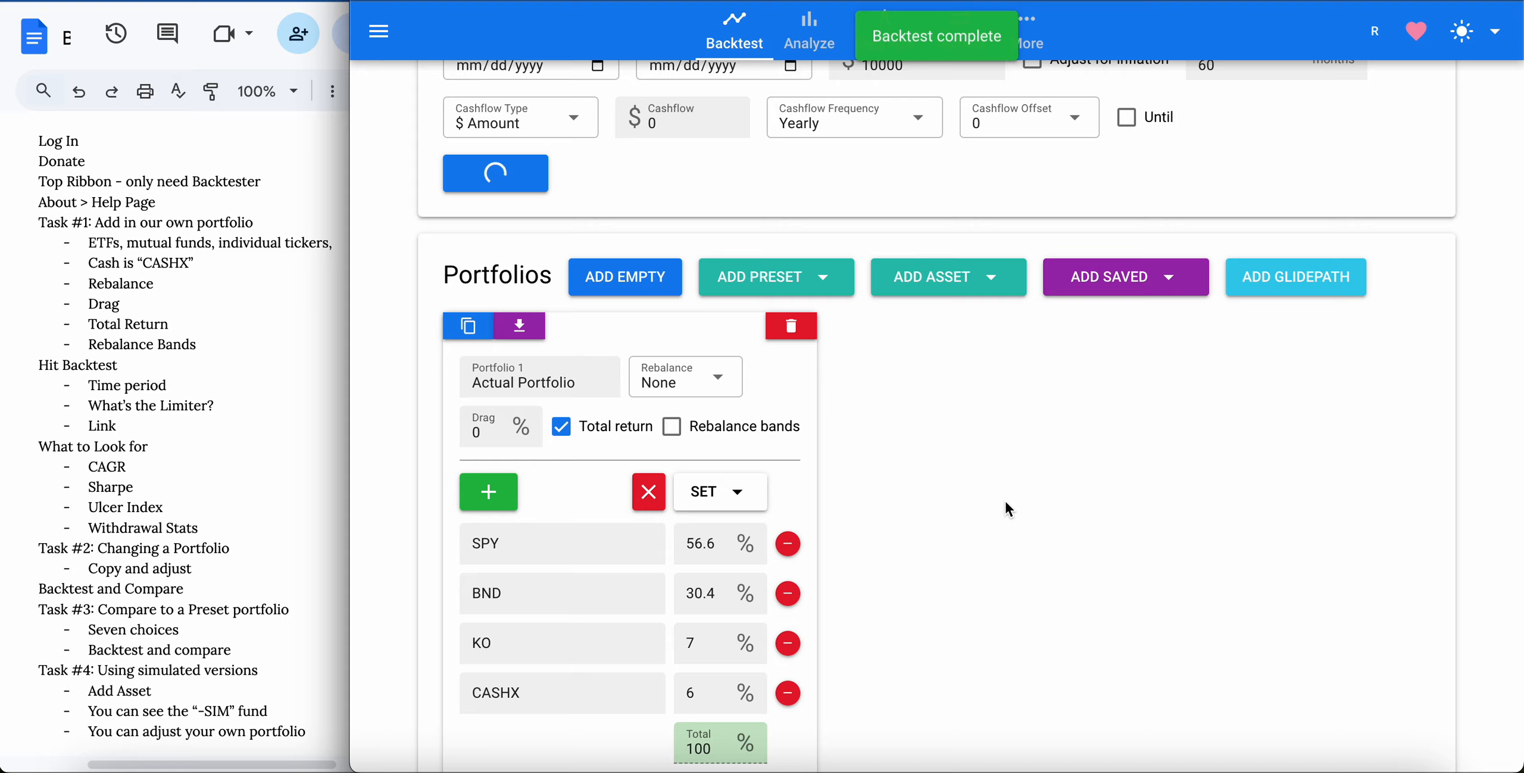
pyautogui.scroll(-4, 1009, 509)
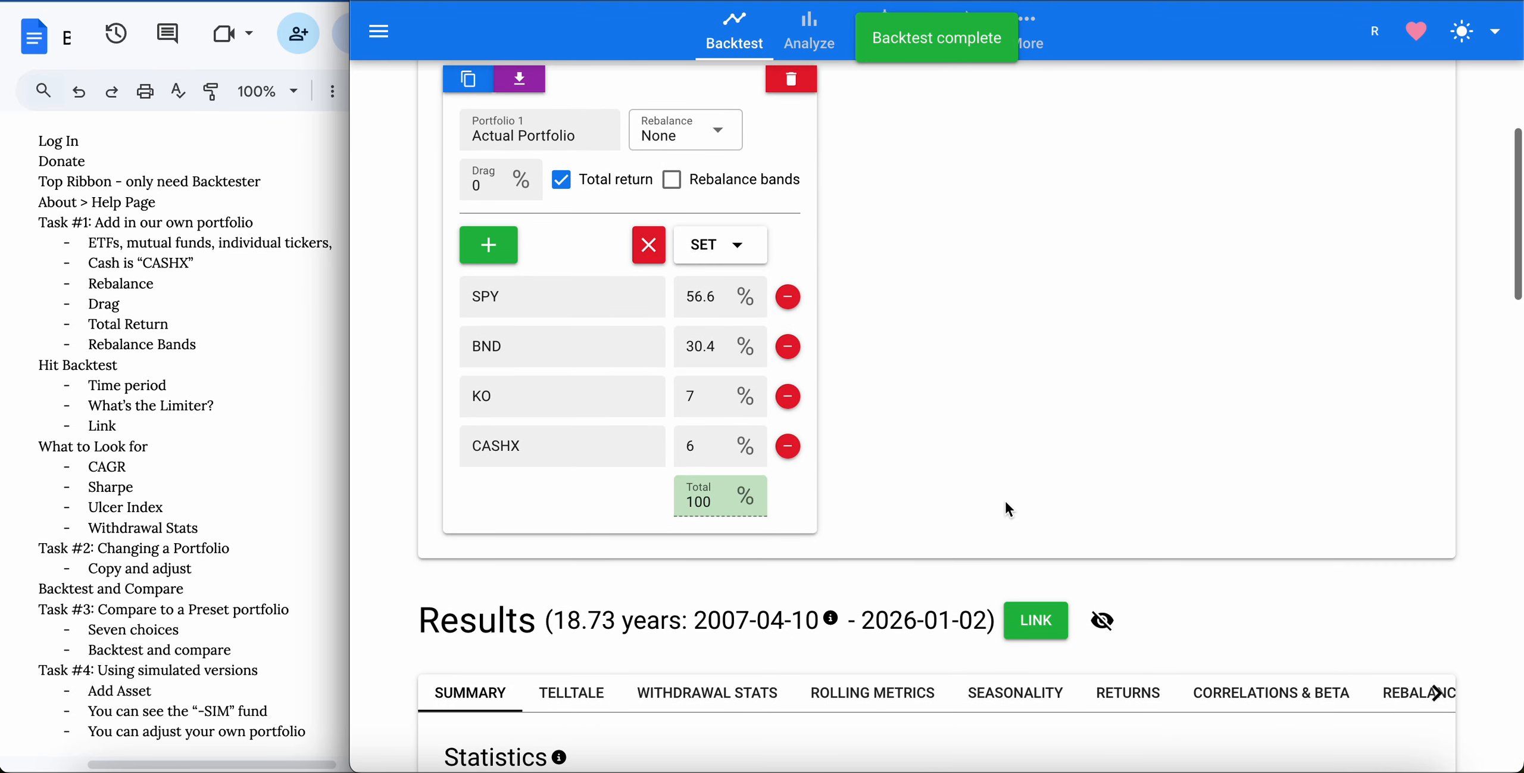
pyautogui.scroll(-2, 1009, 510)
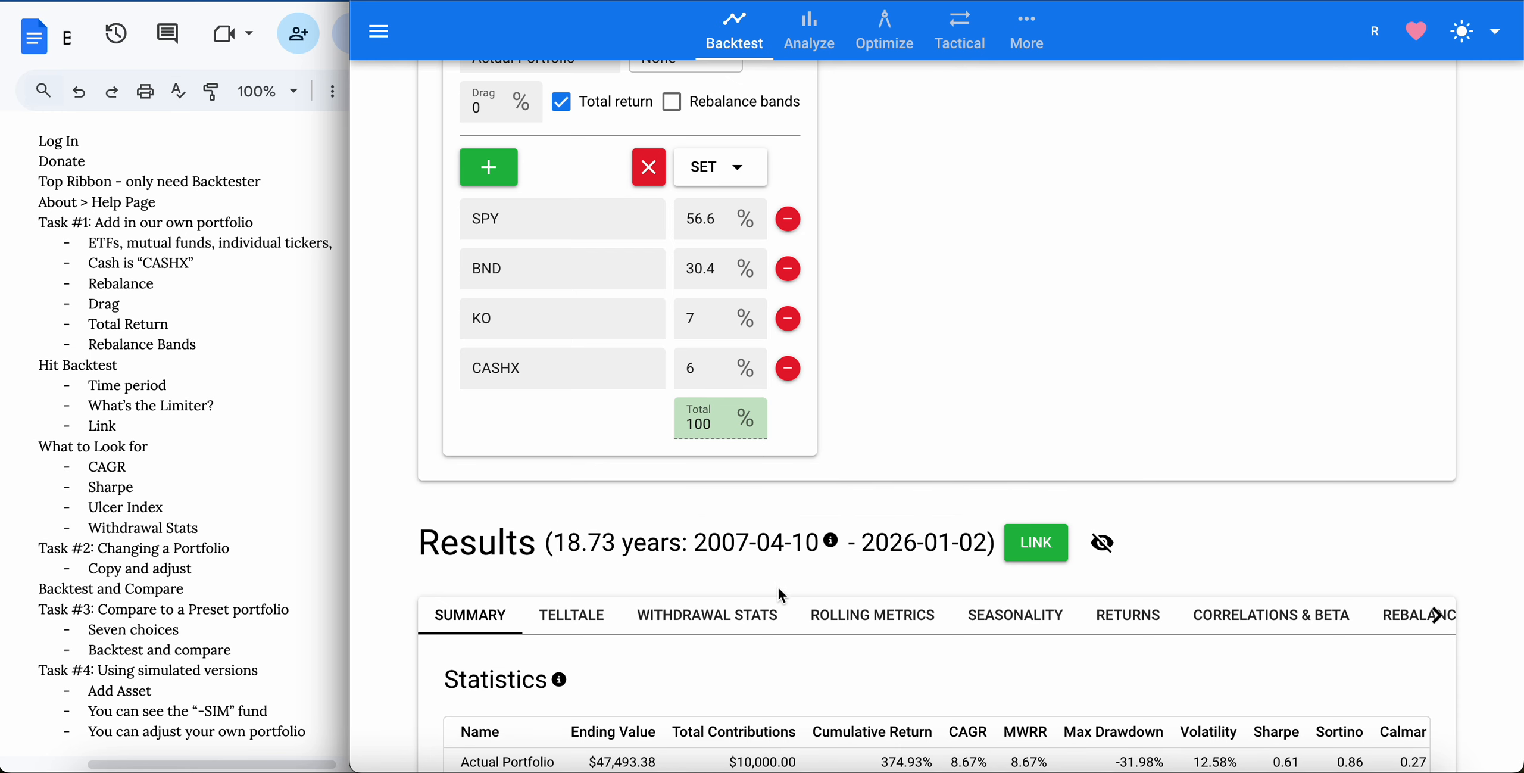
# Examine the backtest period in the results heading, the note on what limits it, and the start date parameter.
pyautogui.scroll(1, 749, 594)
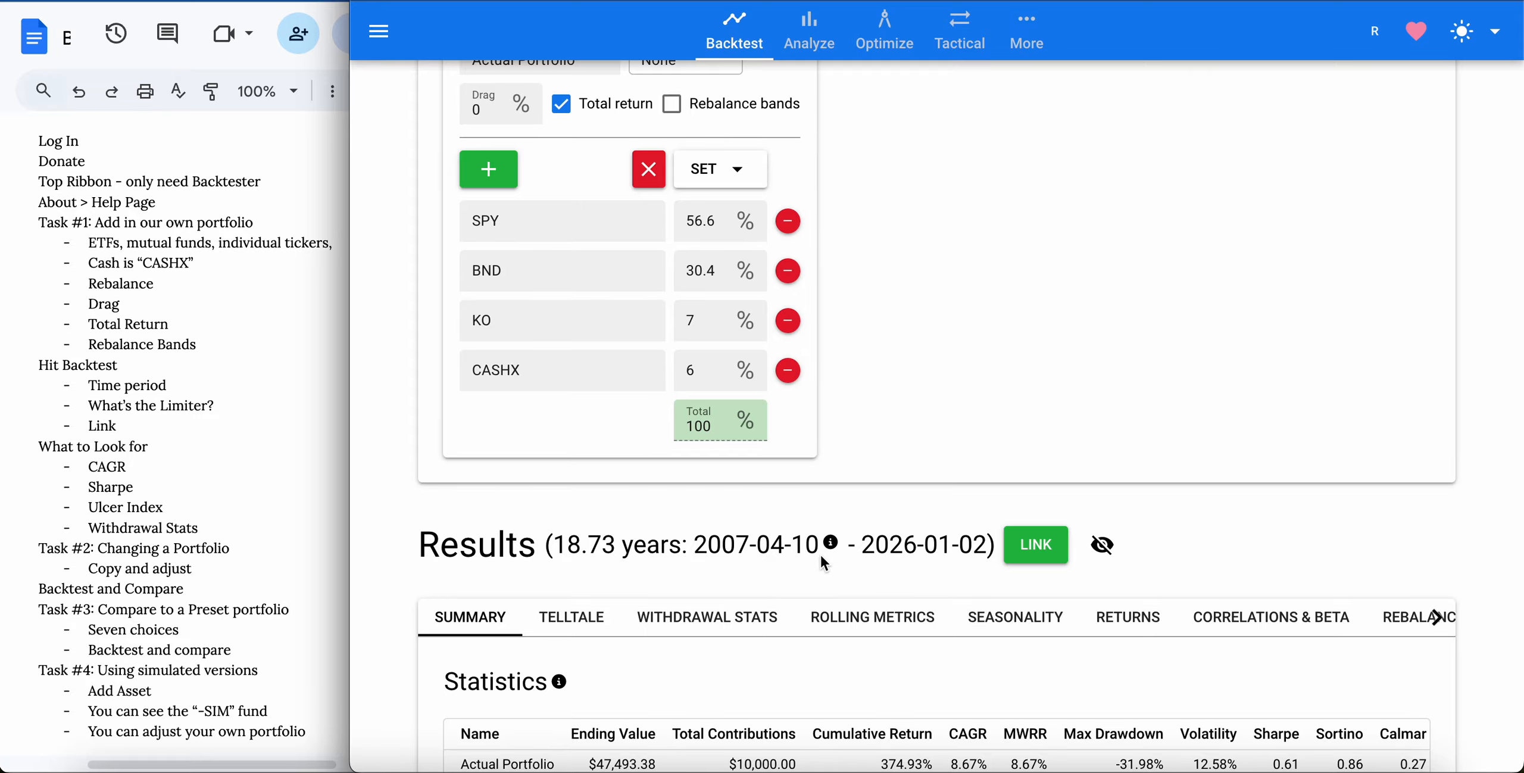
pyautogui.moveTo(832, 545)
pyautogui.scroll(-1, 811, 573)
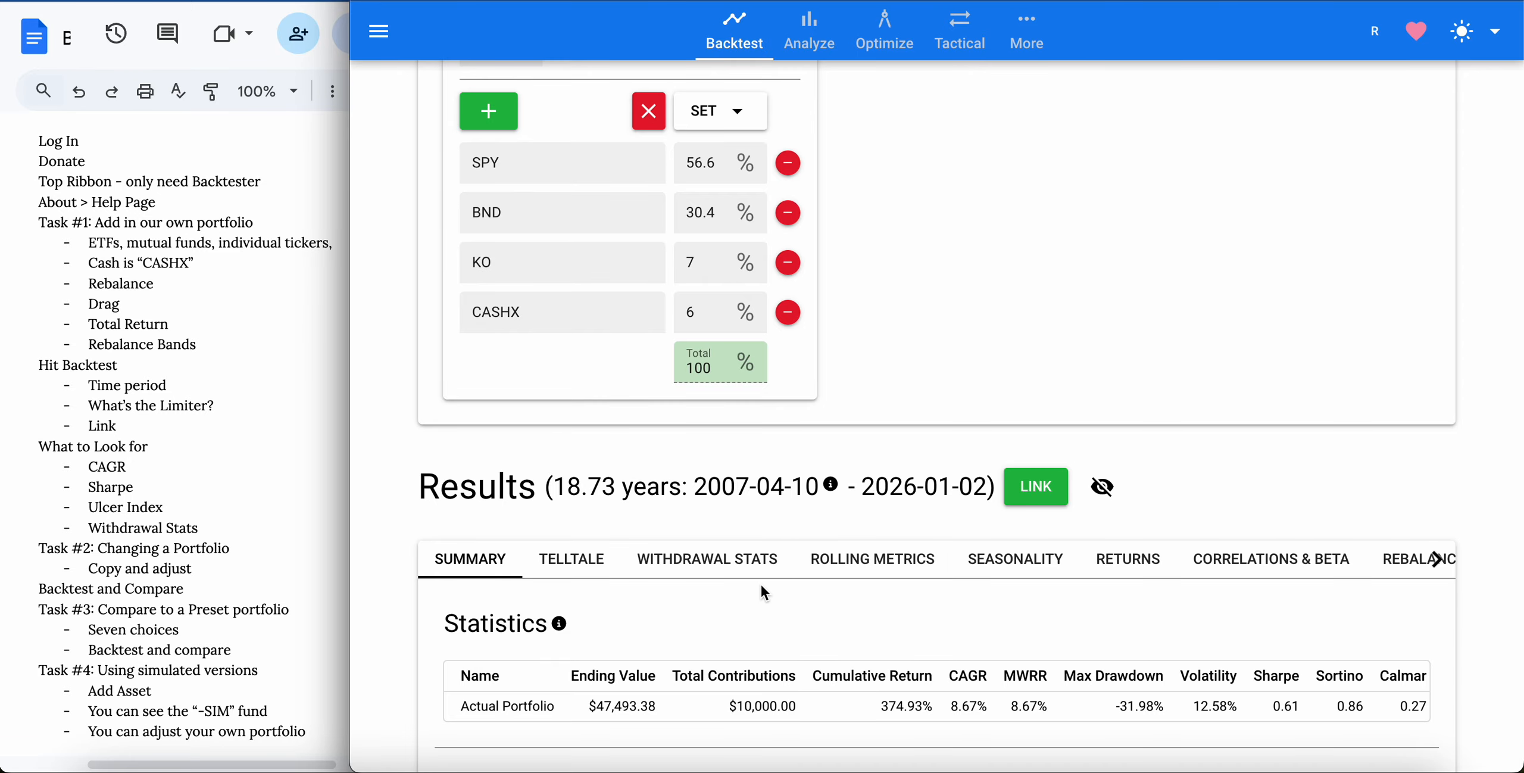
pyautogui.scroll(1, 760, 582)
pyautogui.scroll(5, 765, 593)
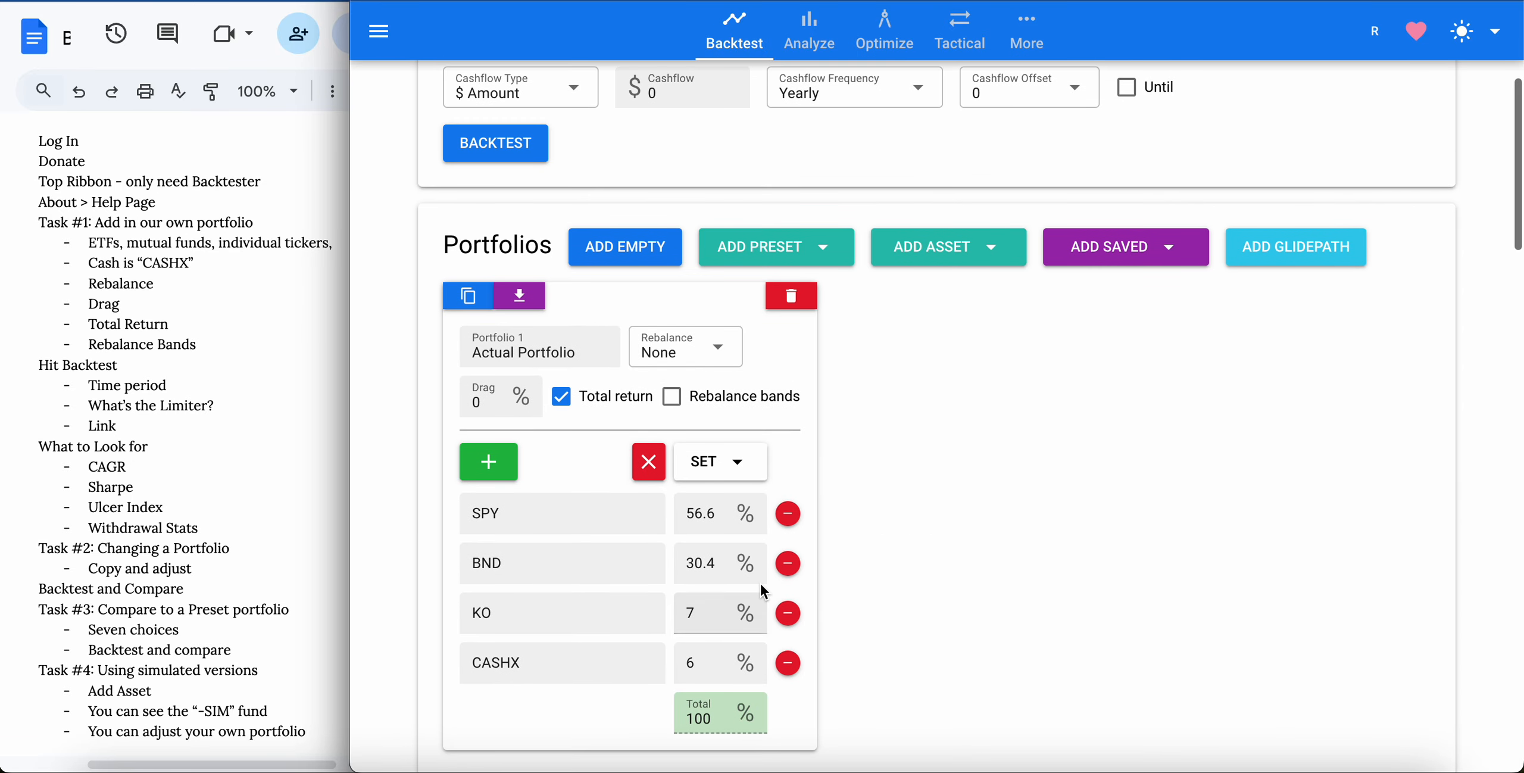
pyautogui.scroll(1, 901, 440)
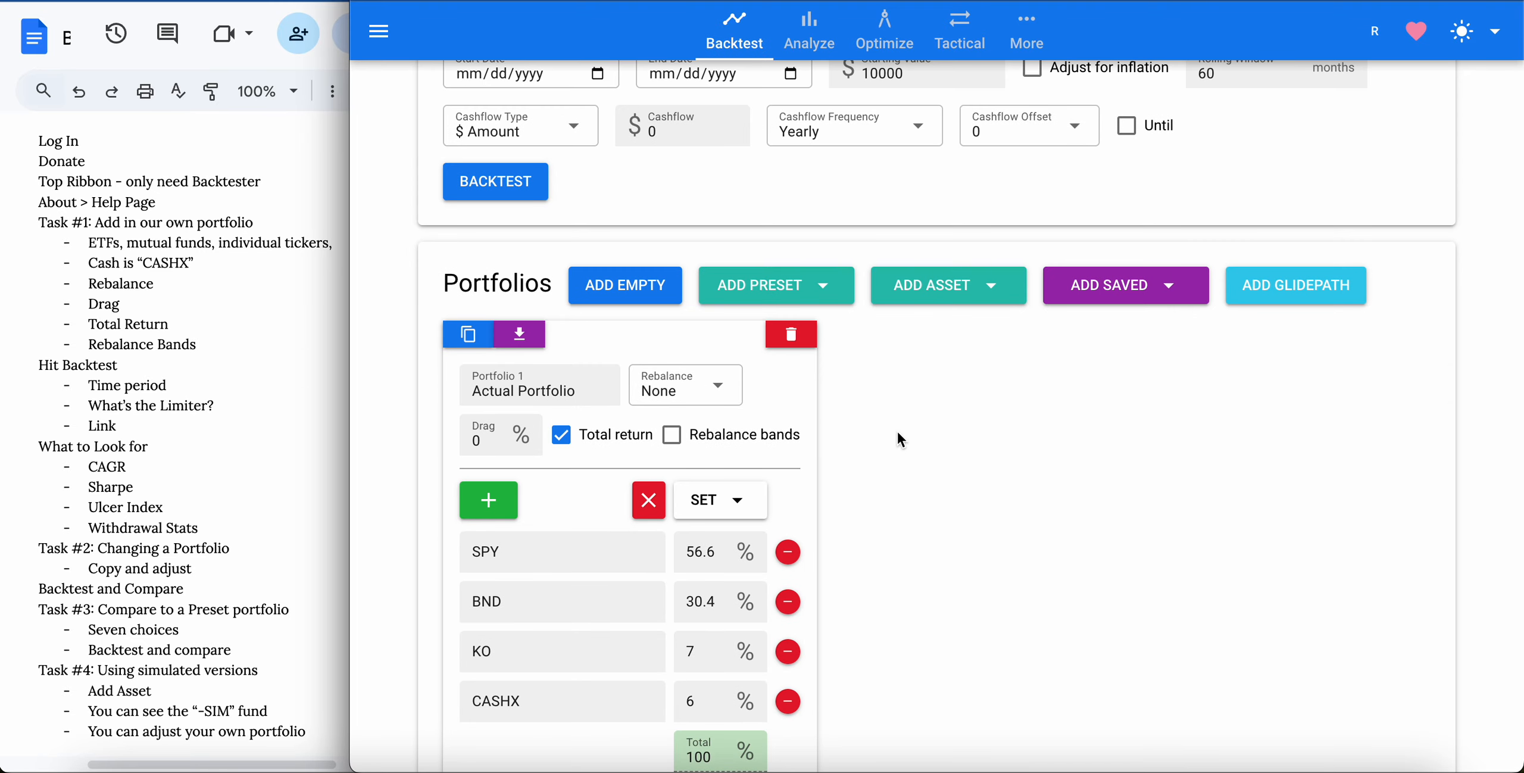
pyautogui.scroll(2, 901, 440)
pyautogui.scroll(1, 901, 440)
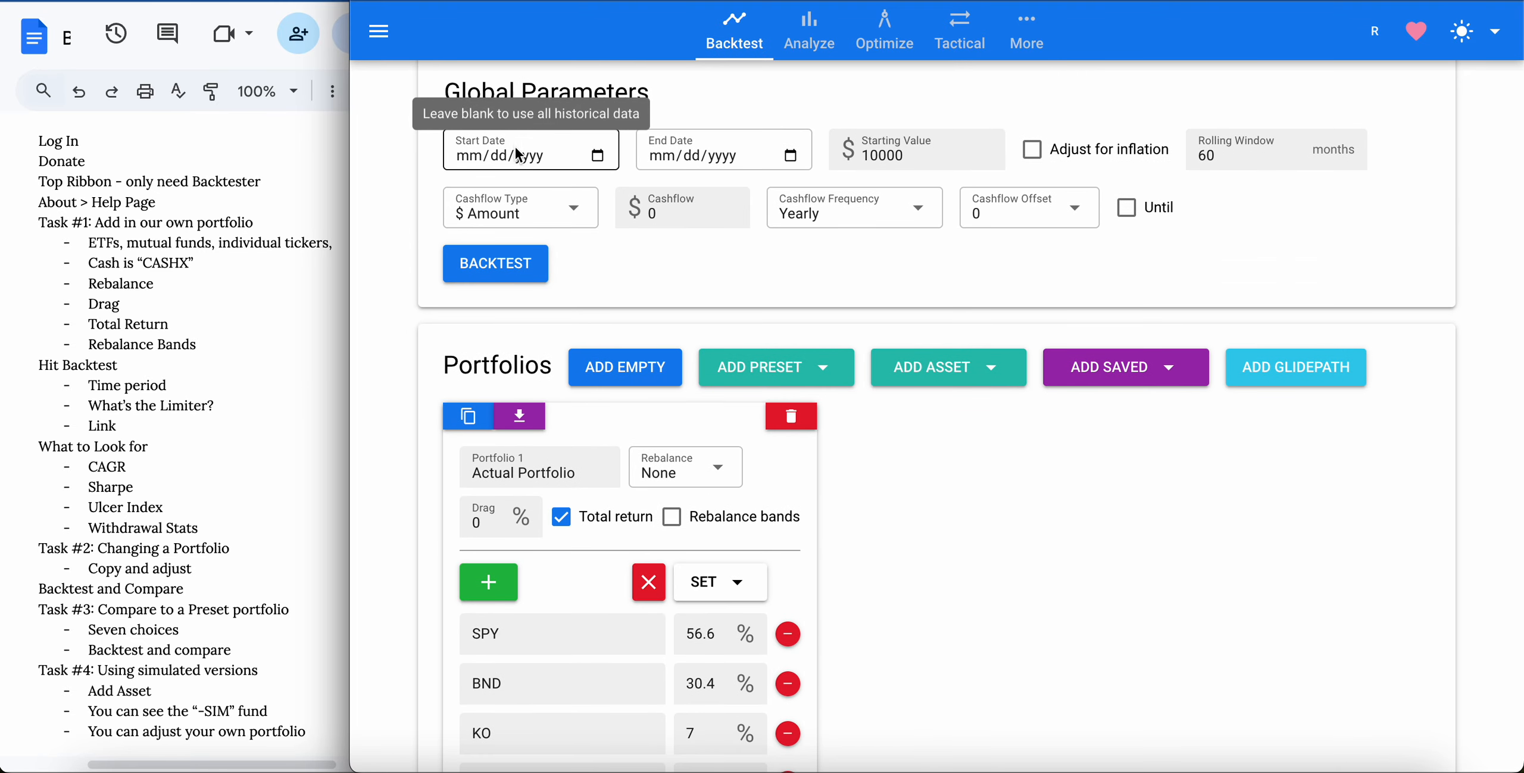
pyautogui.scroll(-6, 908, 532)
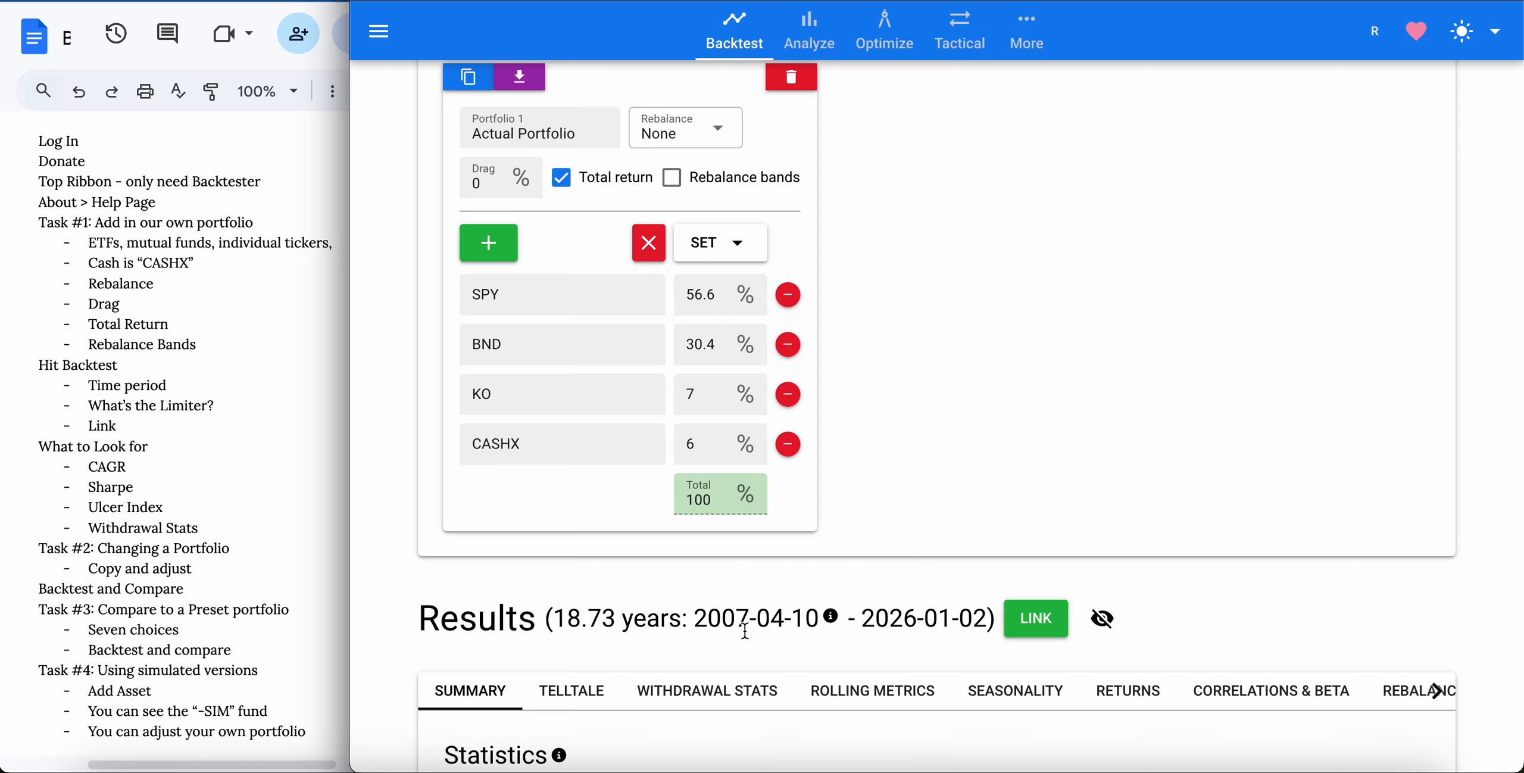
pyautogui.scroll(-1, 887, 521)
pyautogui.scroll(-2, 889, 522)
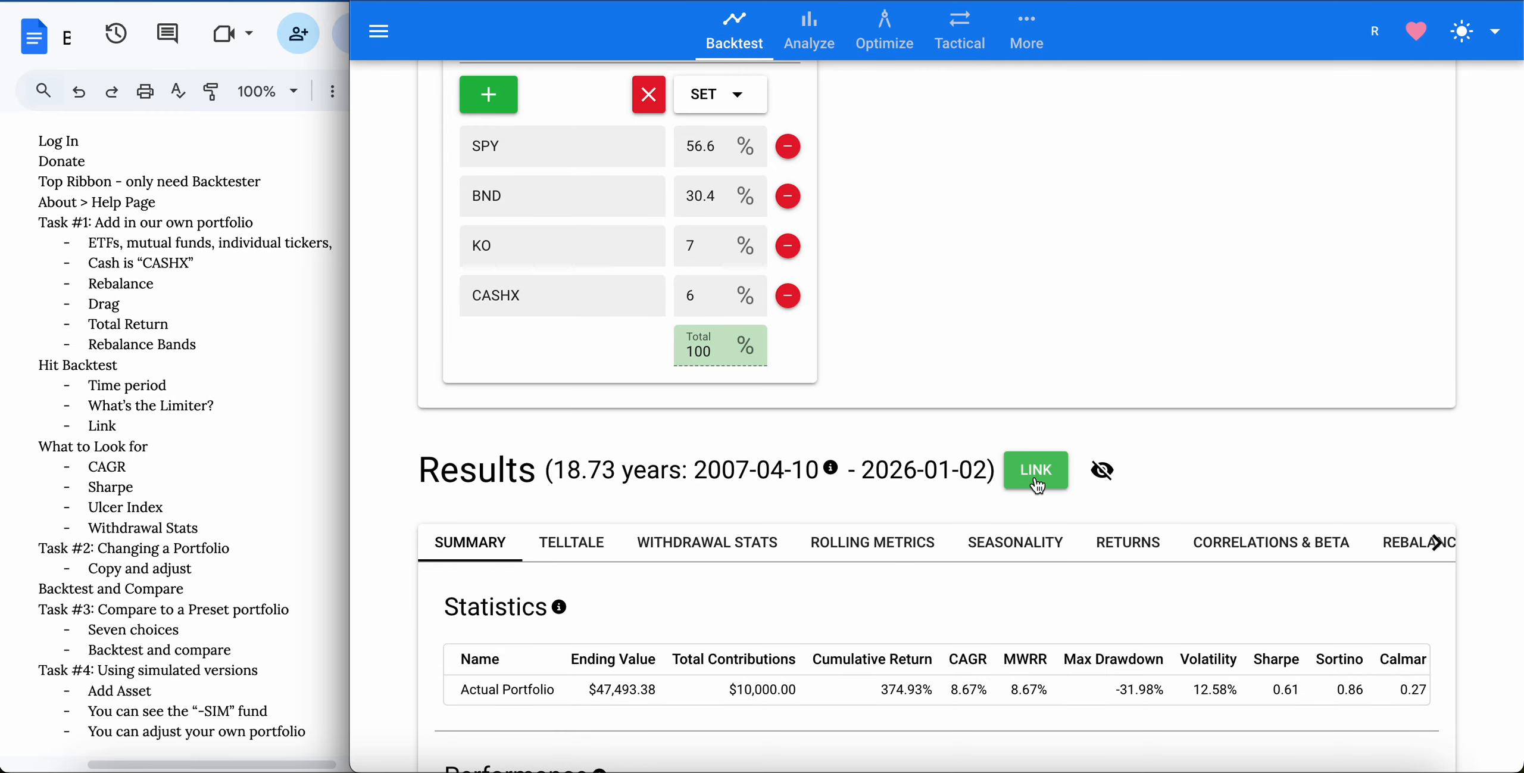
# Review the summary statistics of Actual Portfolio across all columns, from CAGR and Sharpe to Ulcer Index and Beta.
pyautogui.scroll(-2, 780, 556)
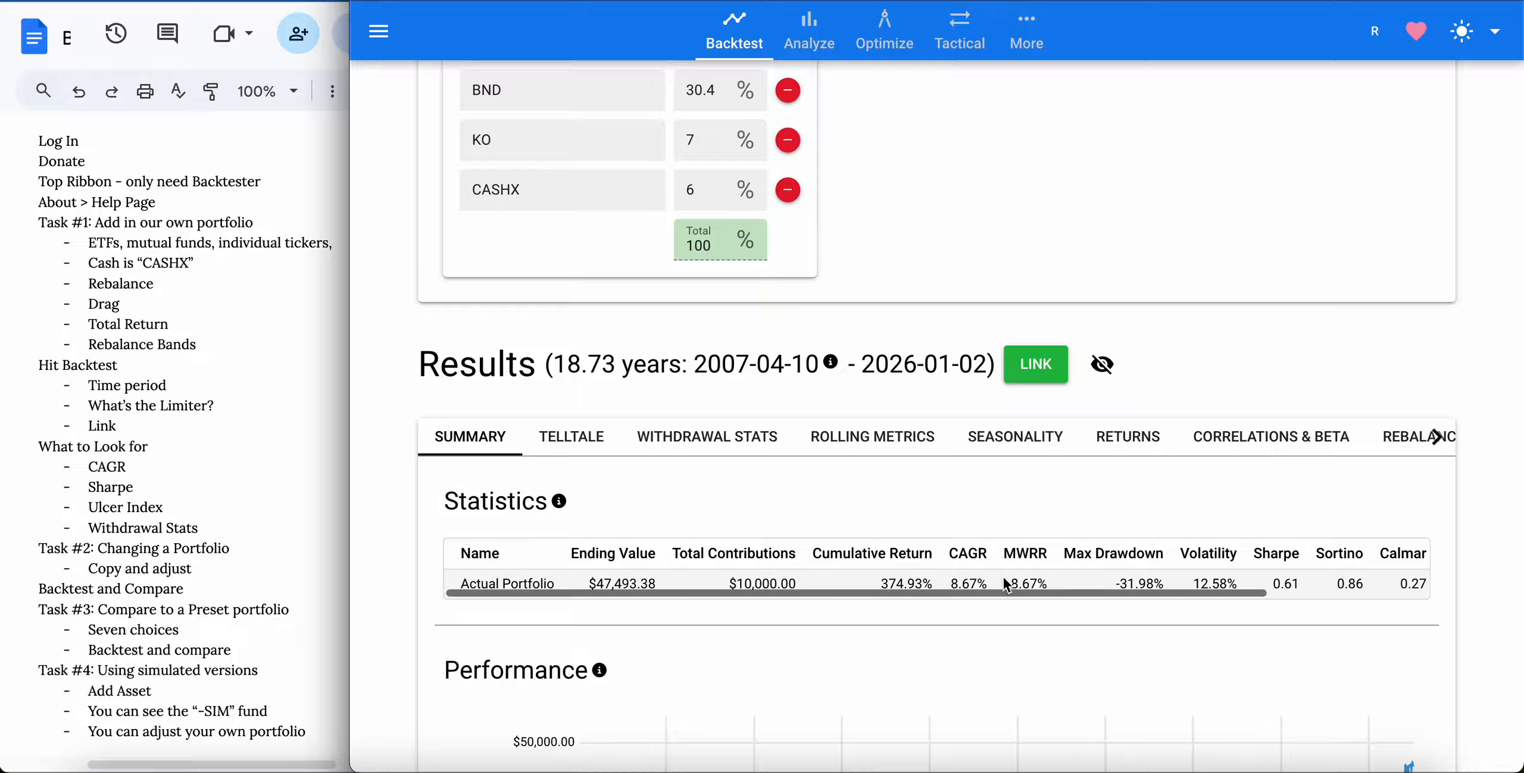
pyautogui.hscroll(5, 1007, 585)
pyautogui.hscroll(2, 1006, 585)
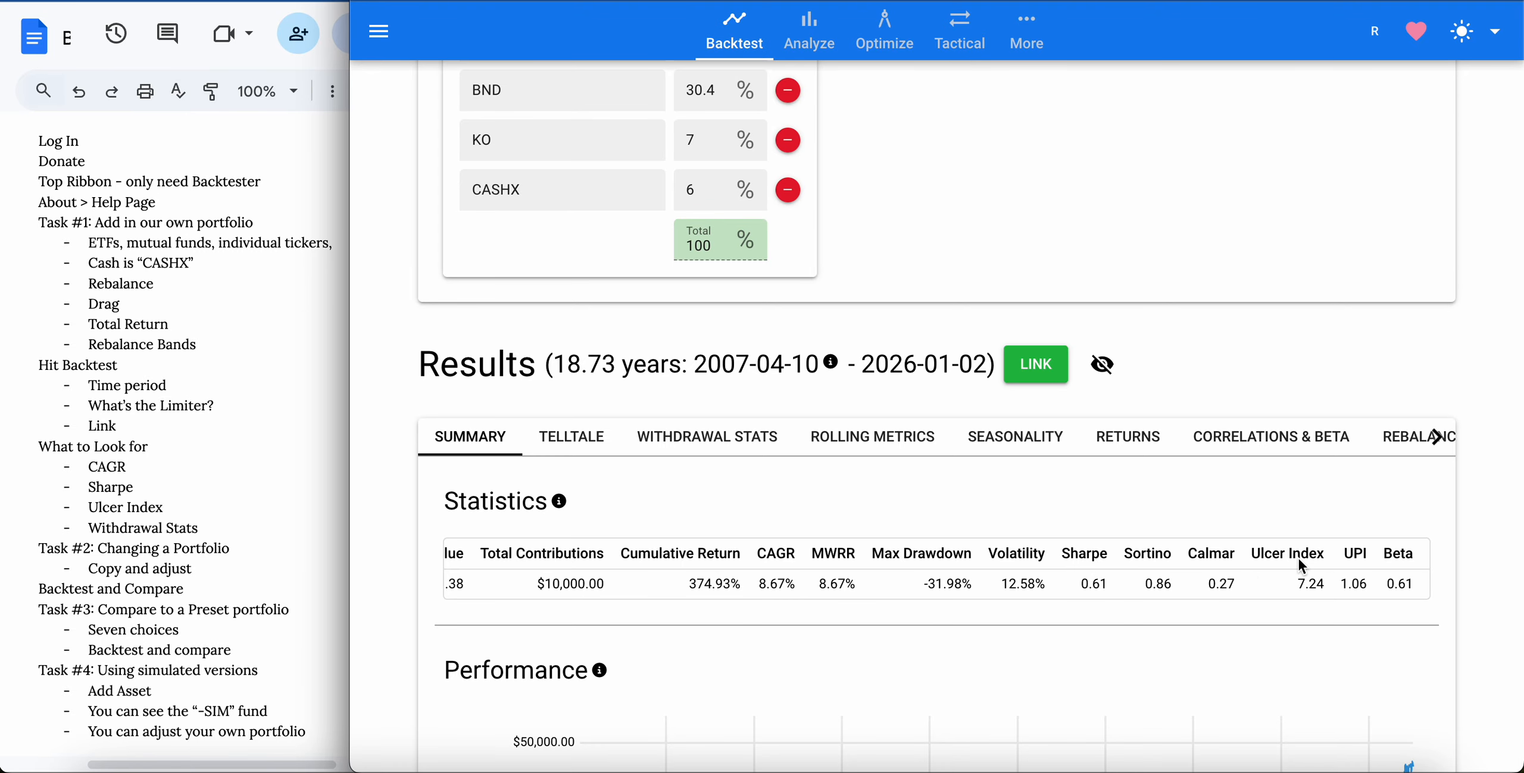
pyautogui.scroll(-1, 1257, 619)
pyautogui.scroll(-10, 1257, 622)
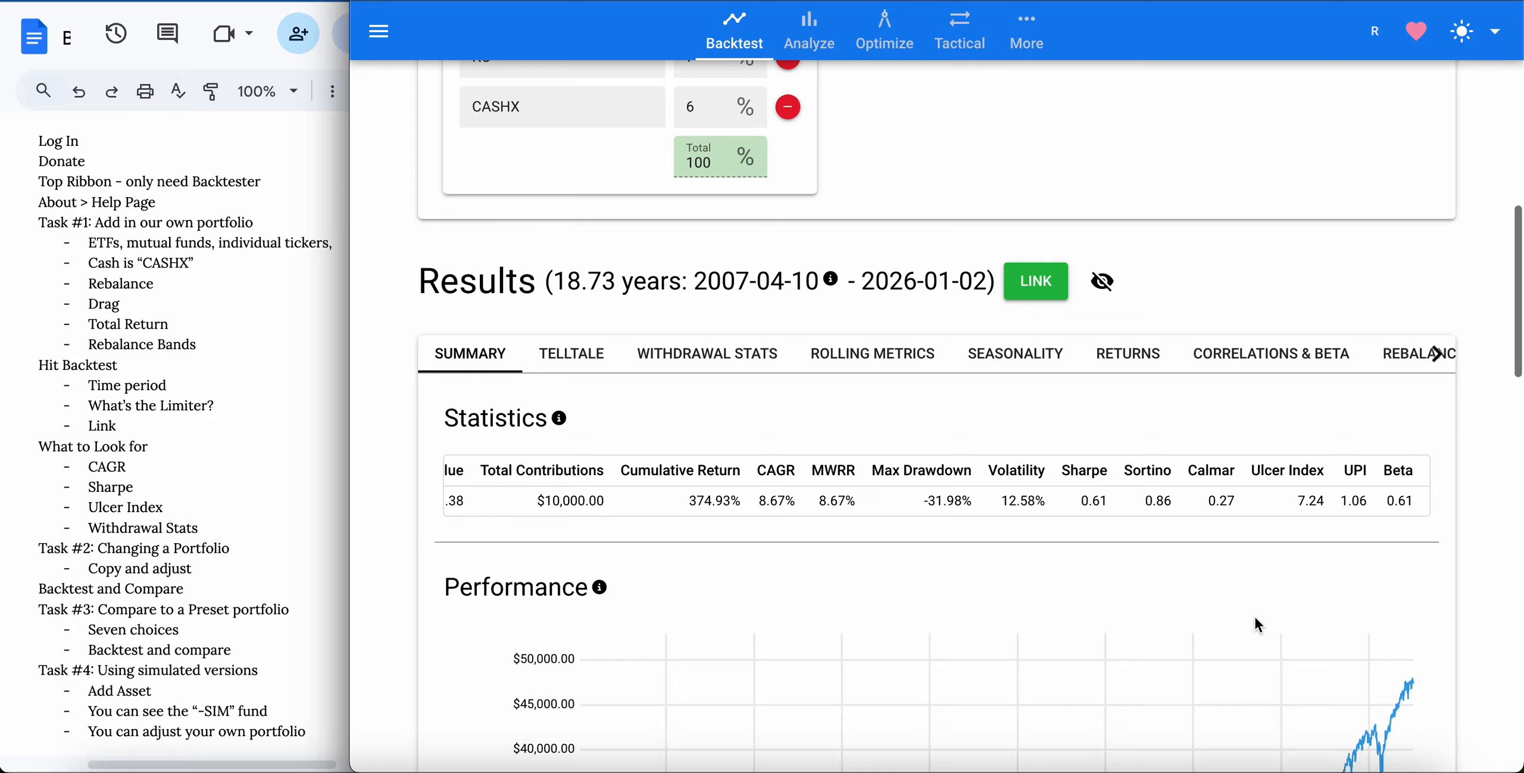
pyautogui.scroll(7, 1257, 623)
pyautogui.scroll(4, 1258, 624)
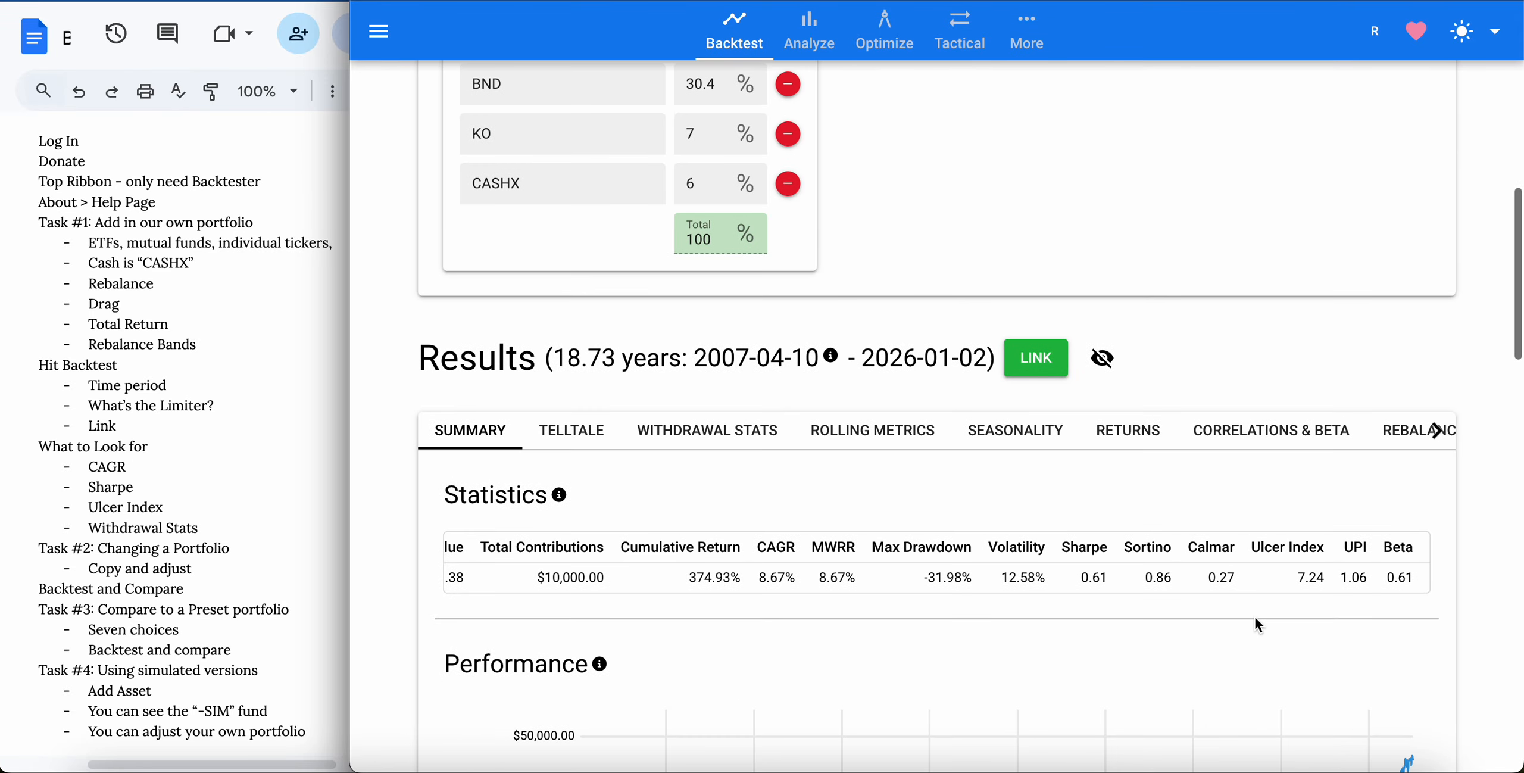
# Bring up the withdrawal statistics and review the 5-year survival, preservation and withdrawal rate analyses.
pyautogui.click(735, 447)
pyautogui.scroll(-1, 799, 530)
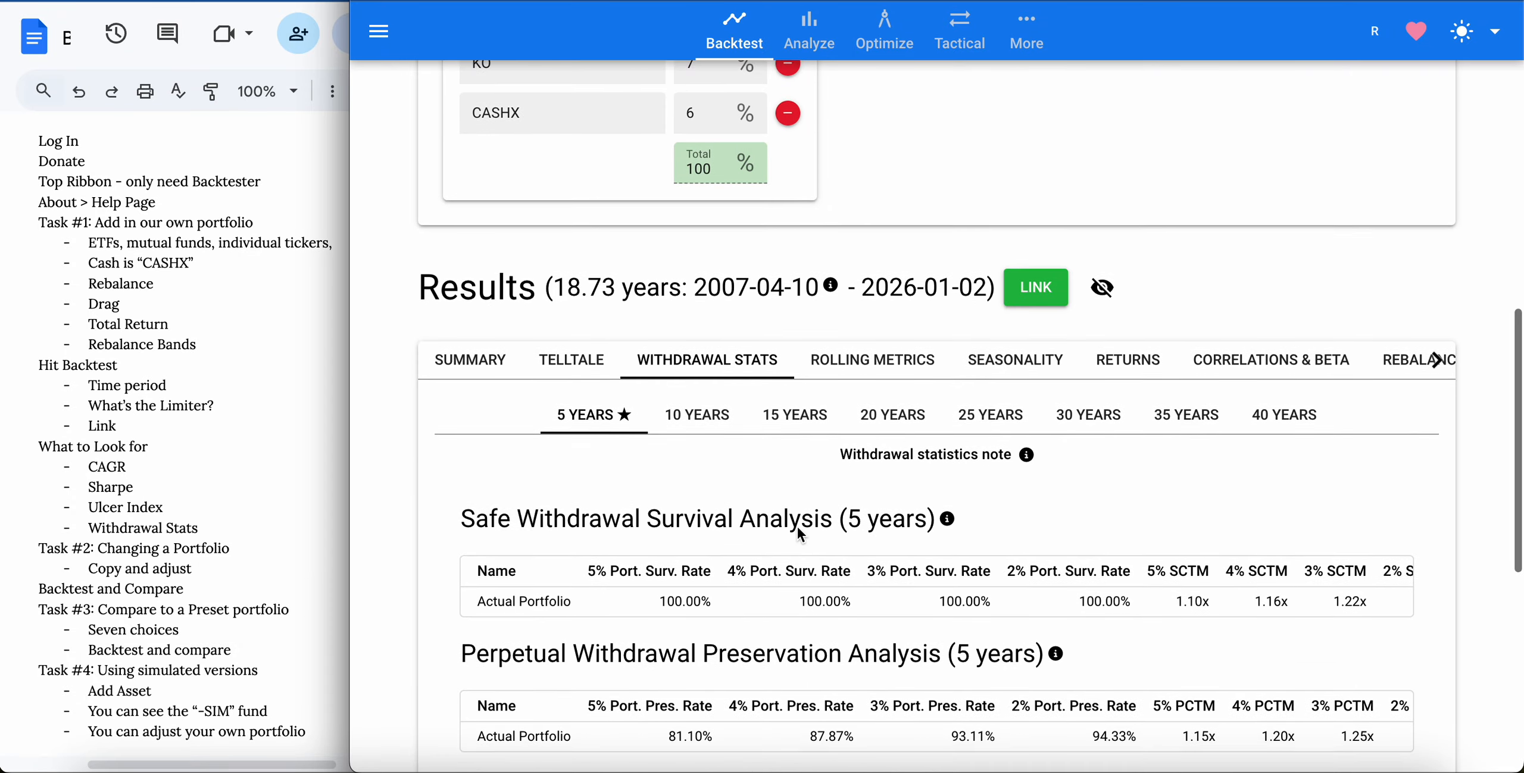
pyautogui.scroll(-1, 801, 534)
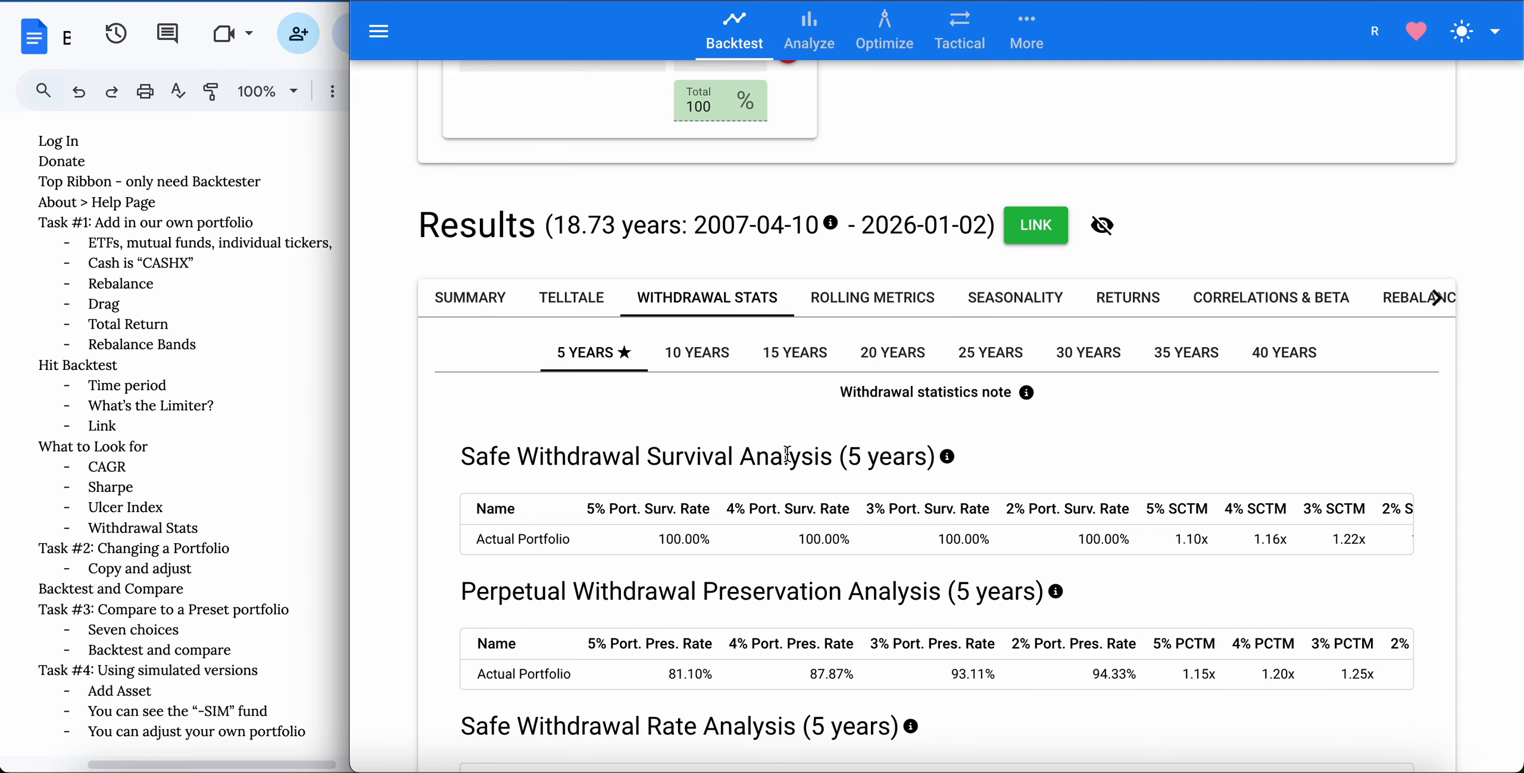
pyautogui.scroll(-1, 788, 455)
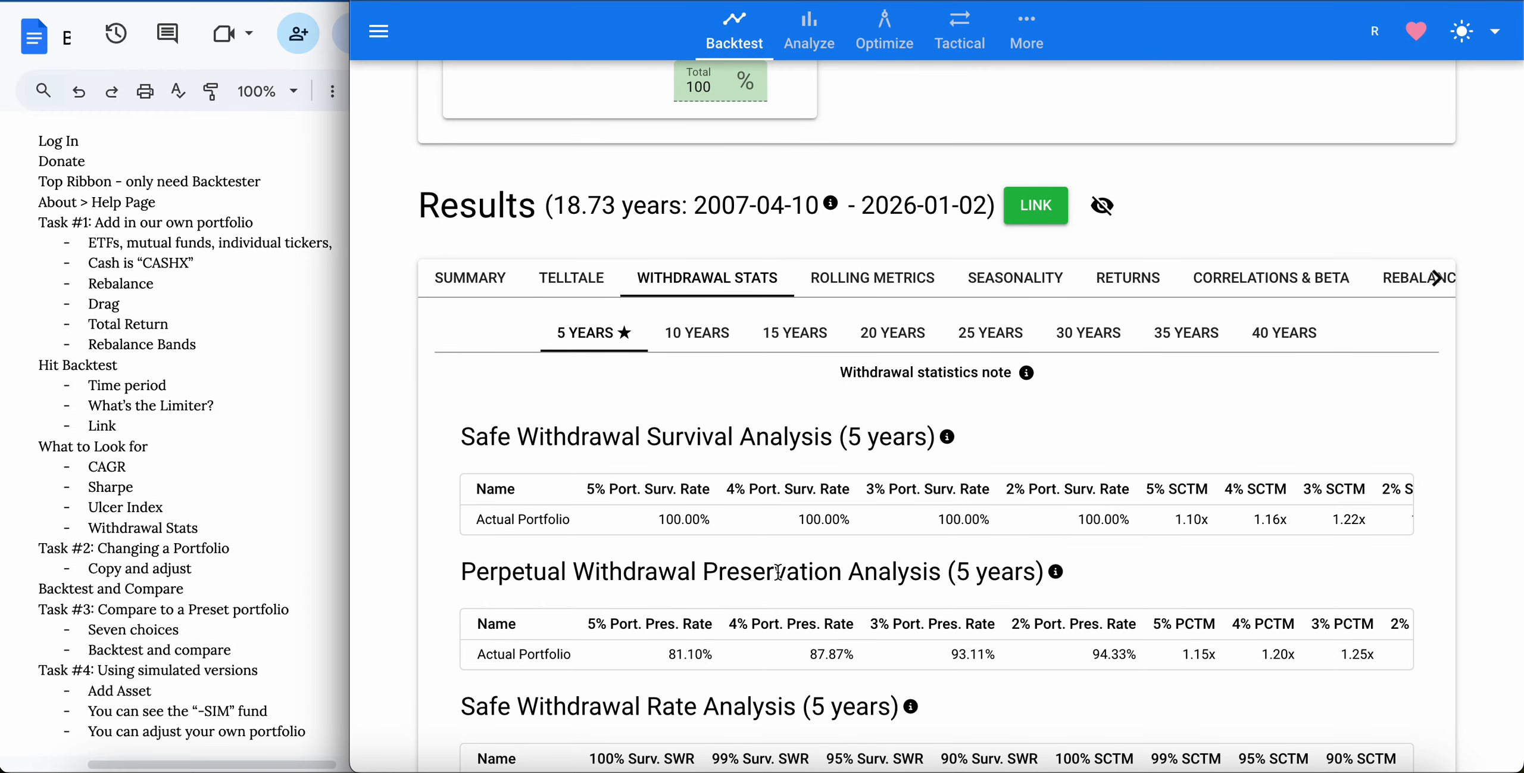
pyautogui.scroll(-3, 686, 584)
pyautogui.scroll(2, 794, 500)
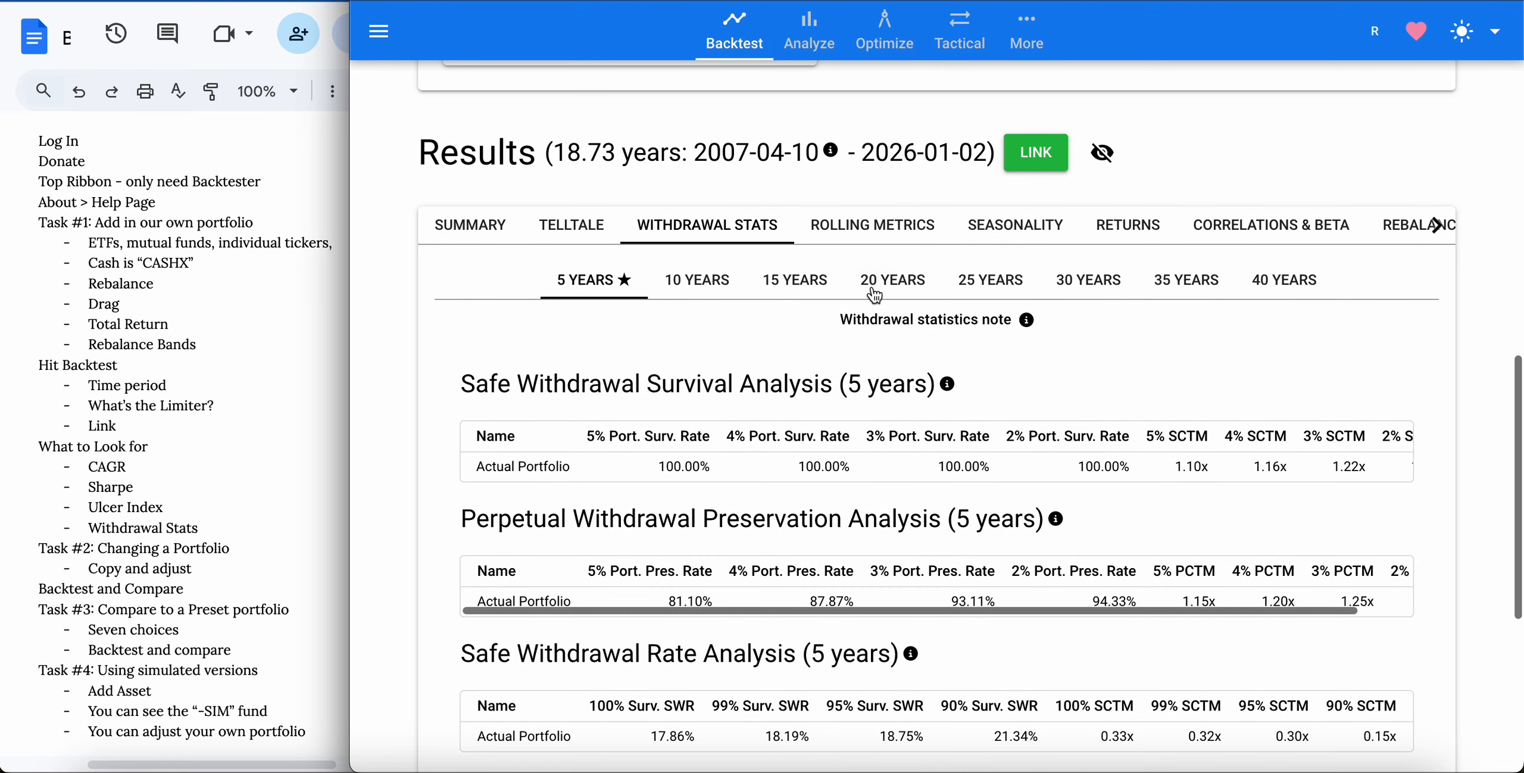
# Review the 15-year withdrawal statistics down to the perpetual withdrawal rate analysis, and return to the results summary.
pyautogui.click(799, 286)
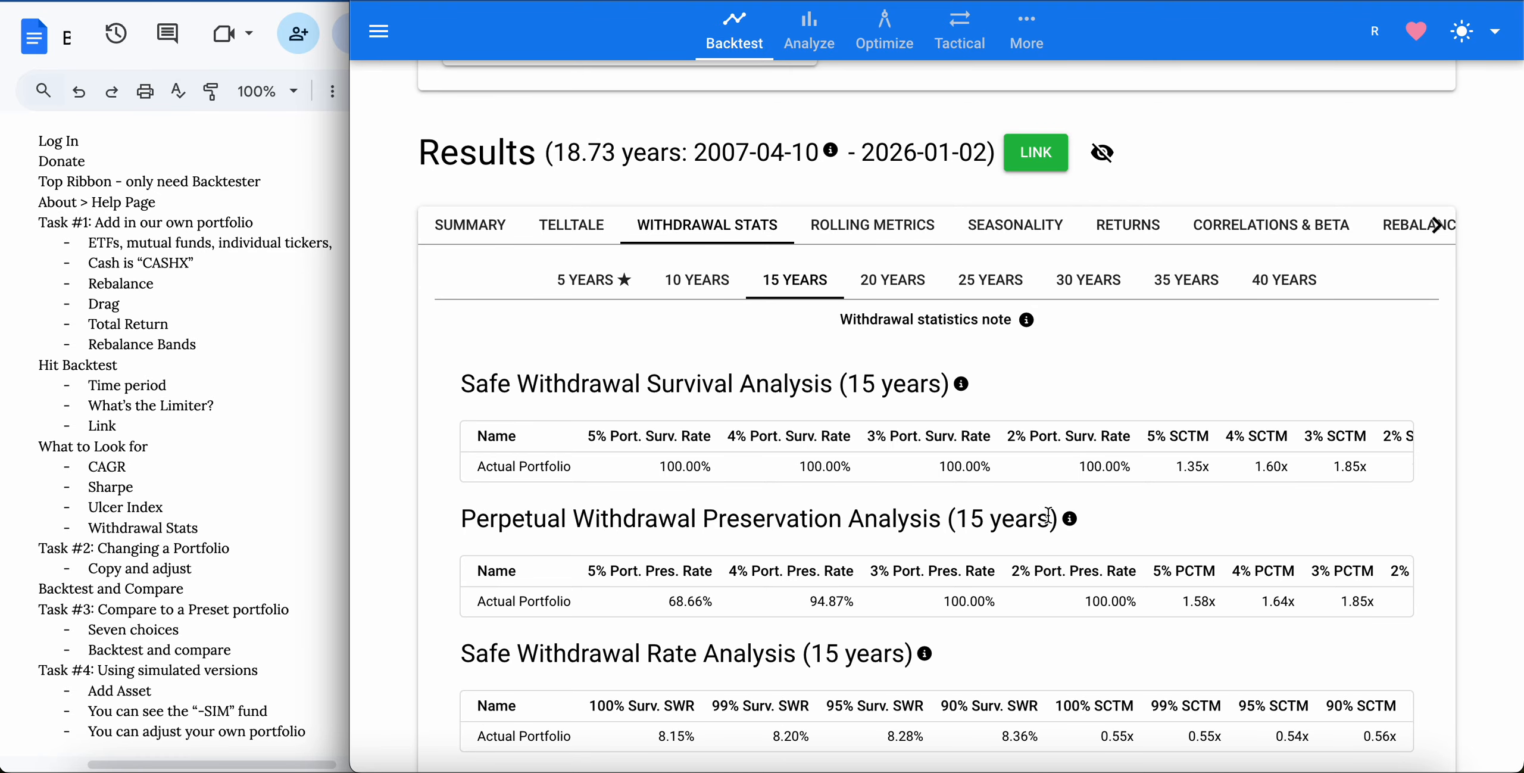
pyautogui.scroll(-3, 1050, 522)
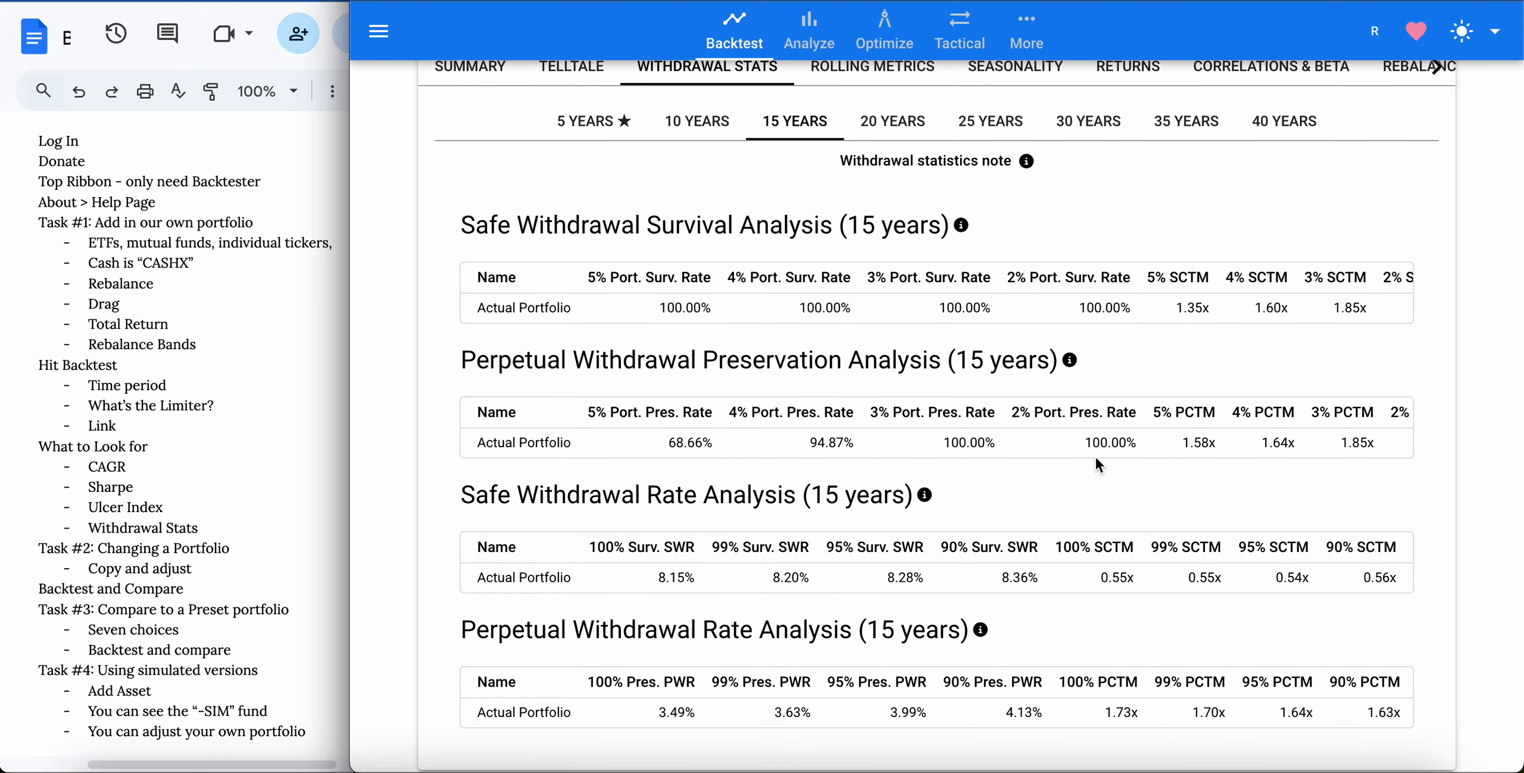
pyautogui.scroll(-1, 1096, 455)
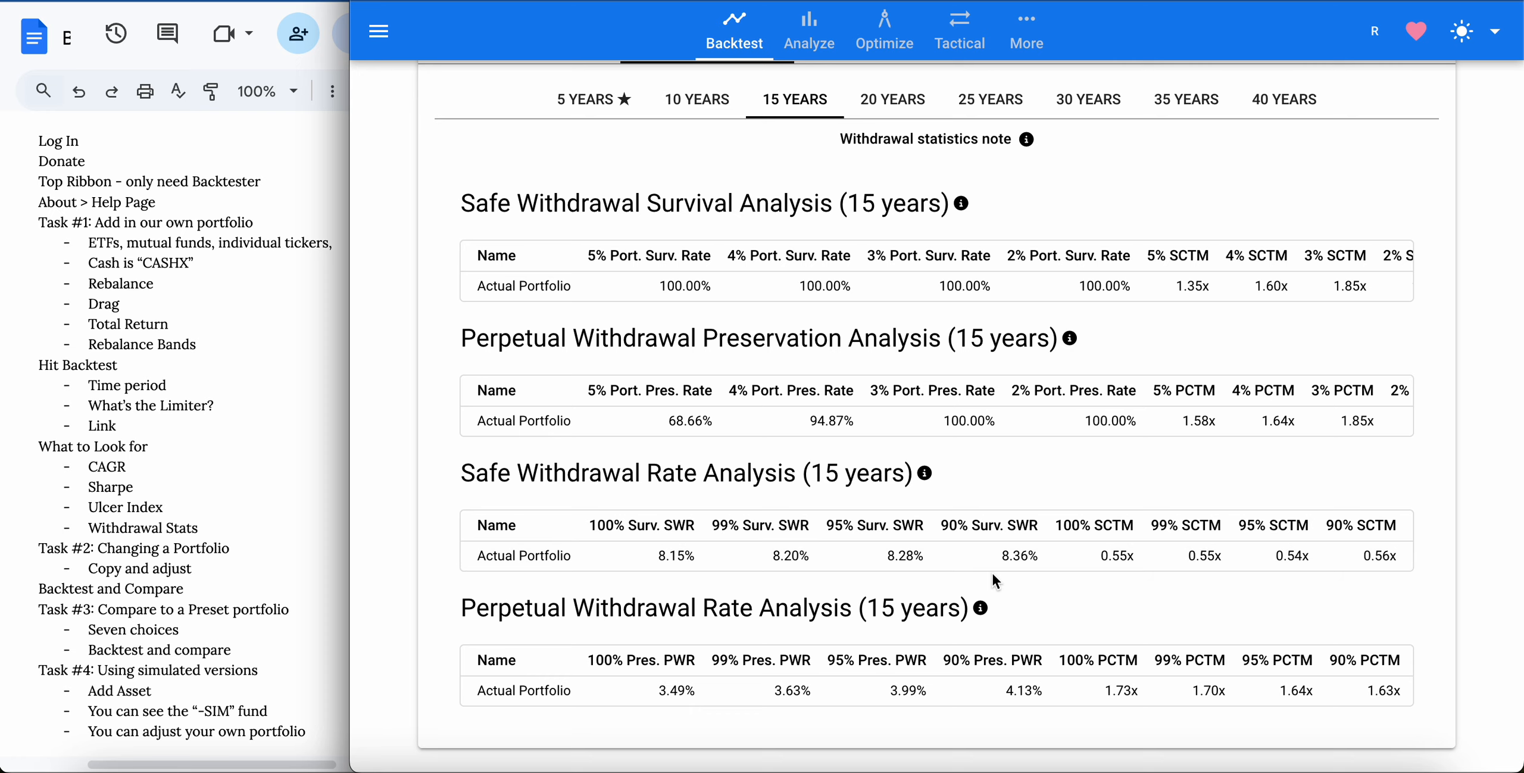
pyautogui.scroll(2, 996, 580)
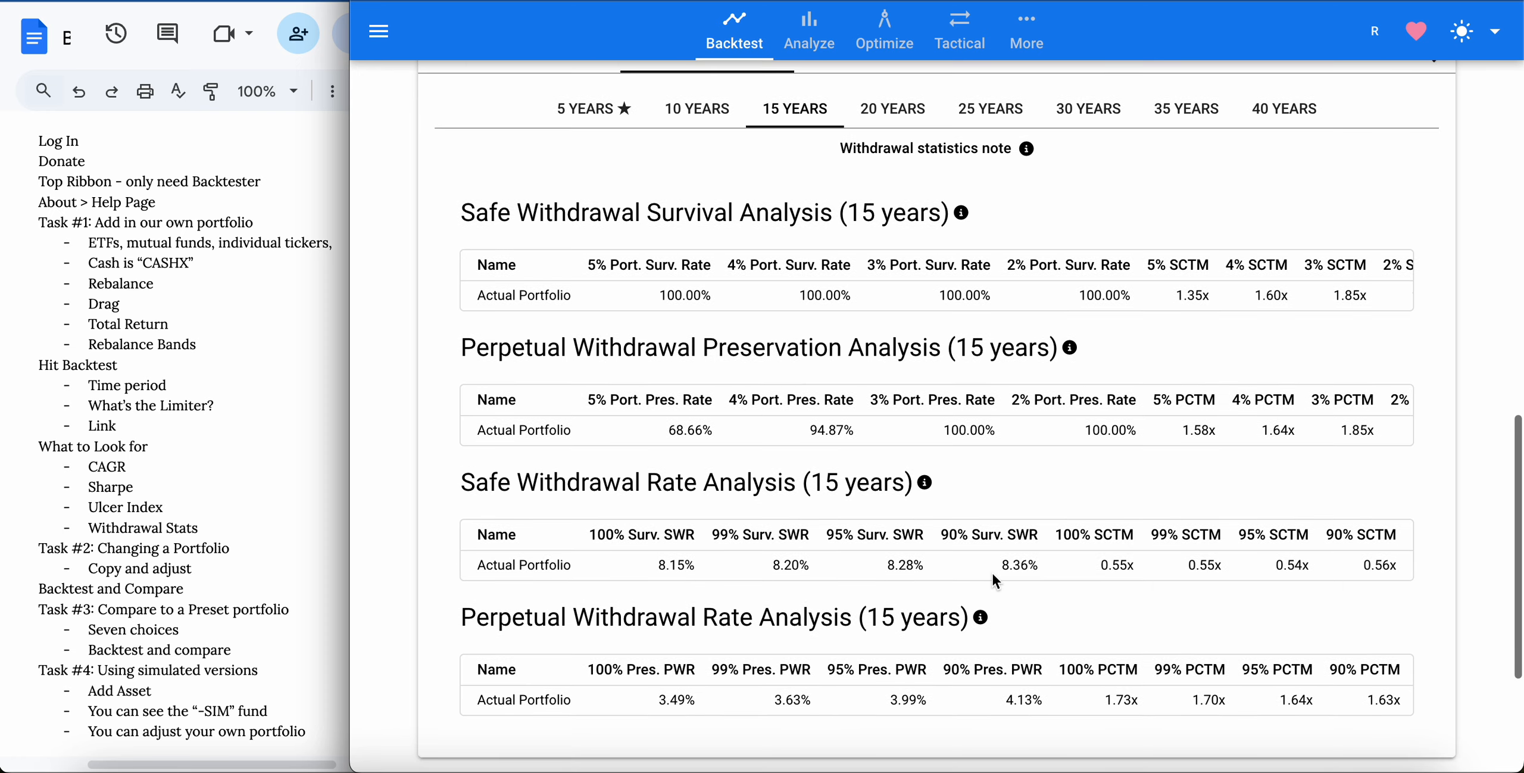
pyautogui.scroll(5, 996, 581)
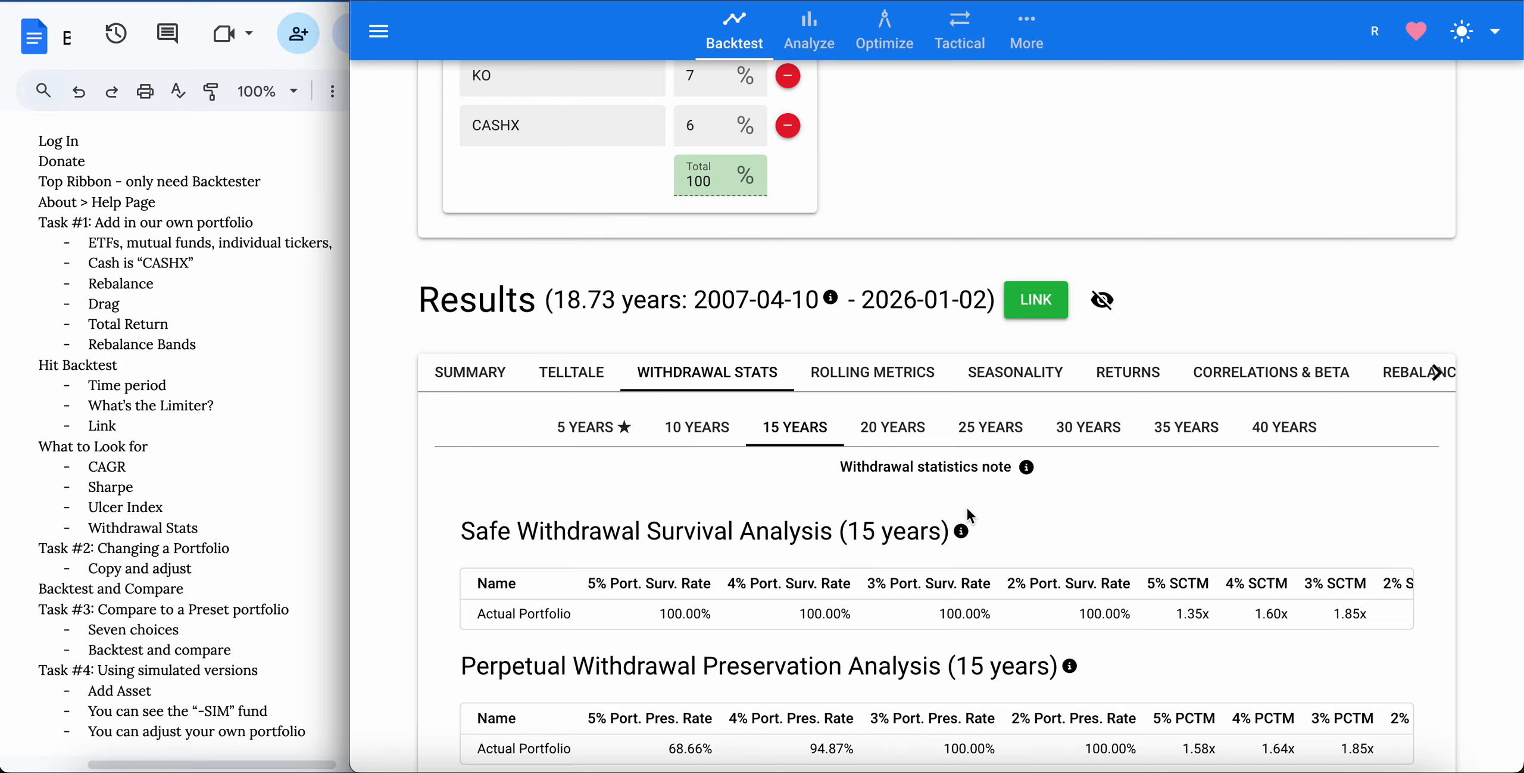
pyautogui.click(486, 376)
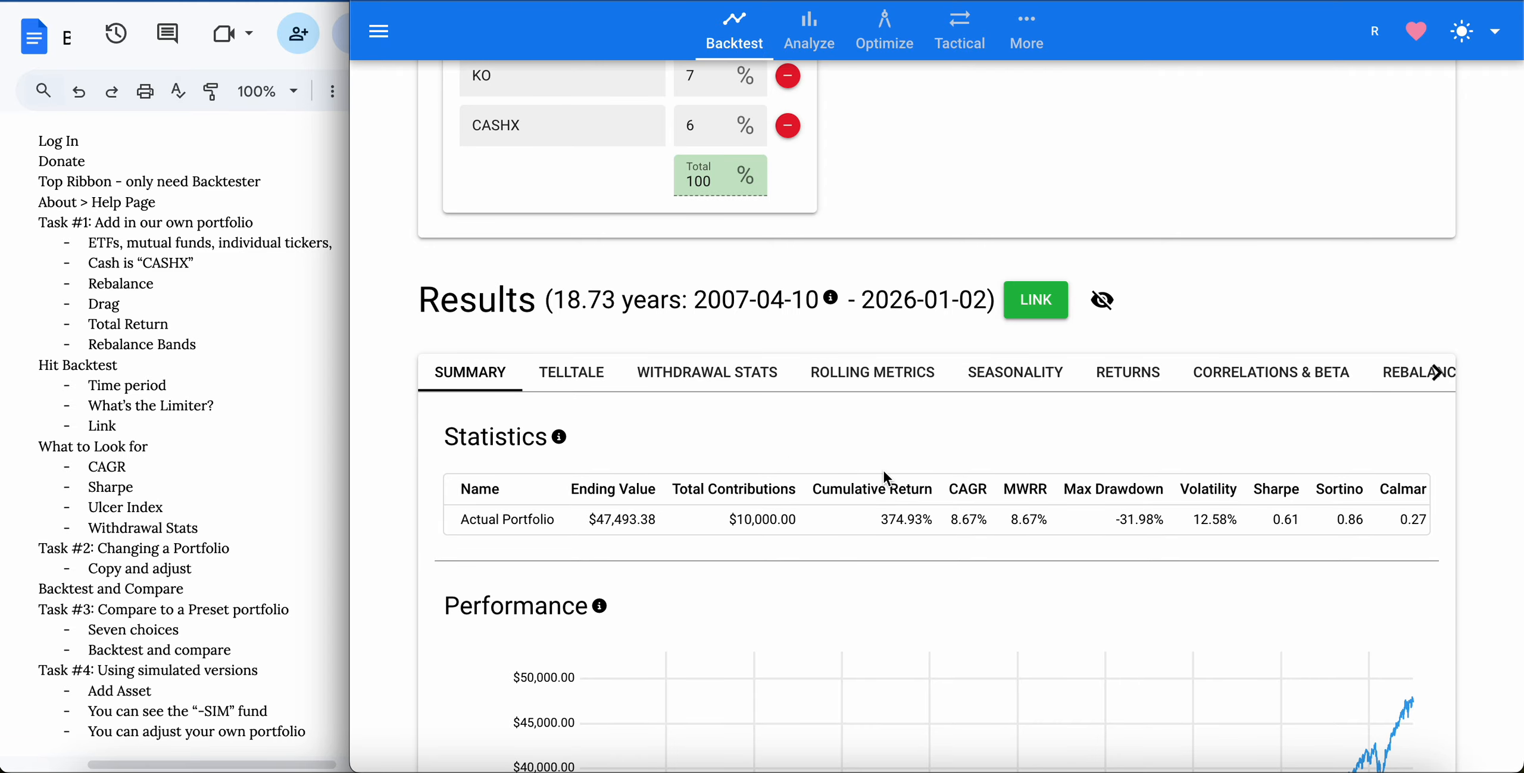
# Clone Actual Portfolio and name the copy "Actual Portfolio w/gold".
pyautogui.scroll(6, 685, 434)
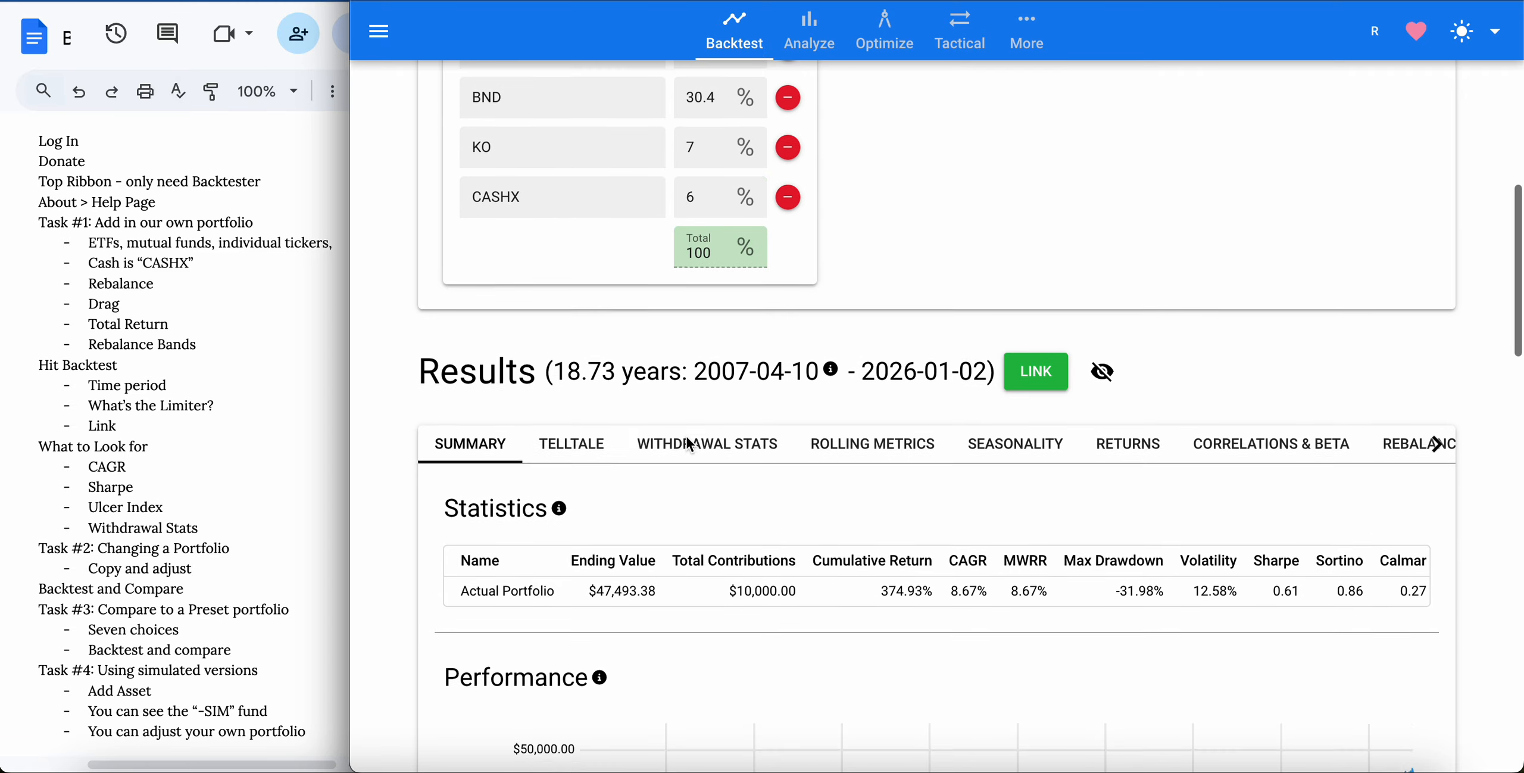
pyautogui.scroll(5, 689, 436)
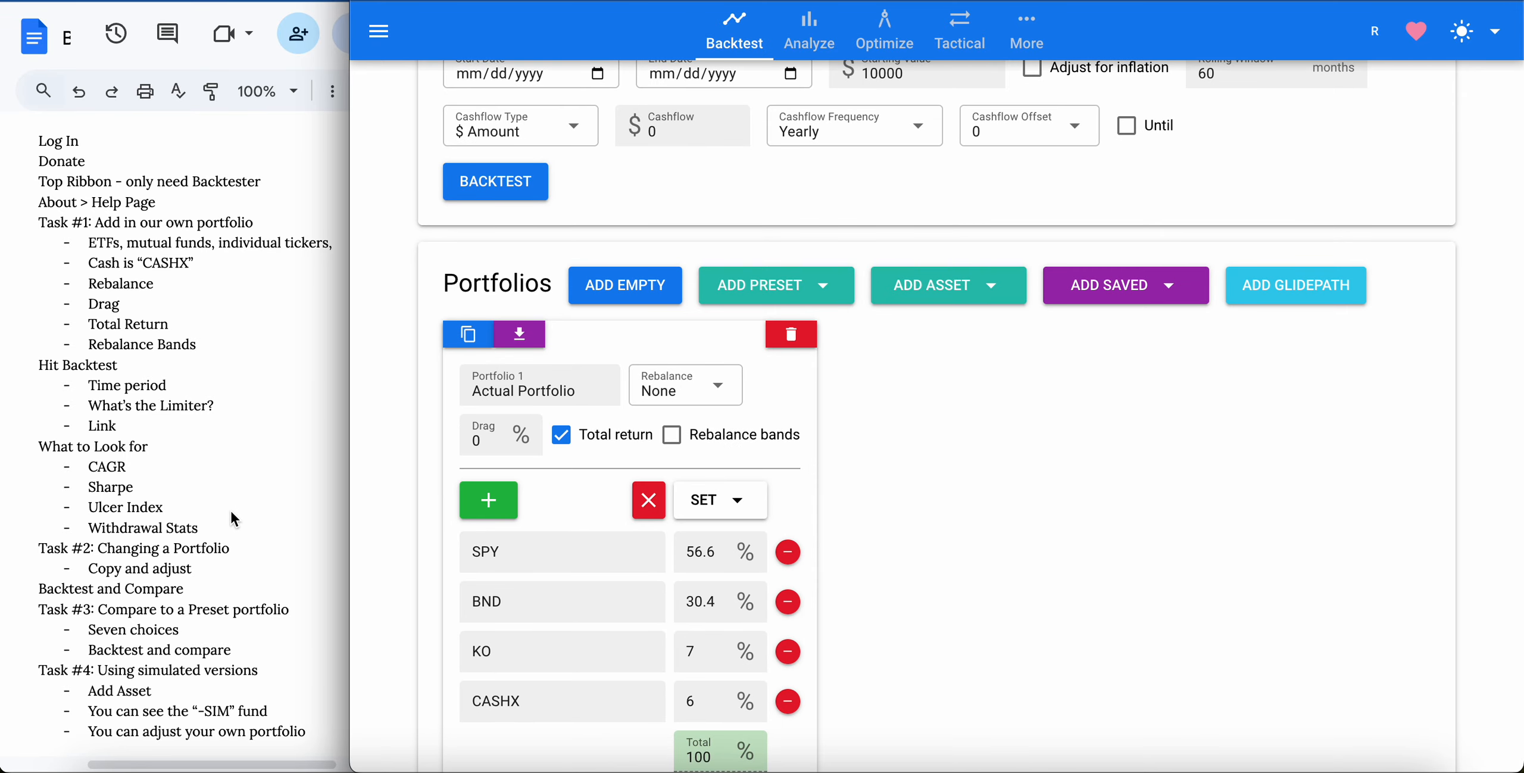
pyautogui.scroll(-1, 1004, 539)
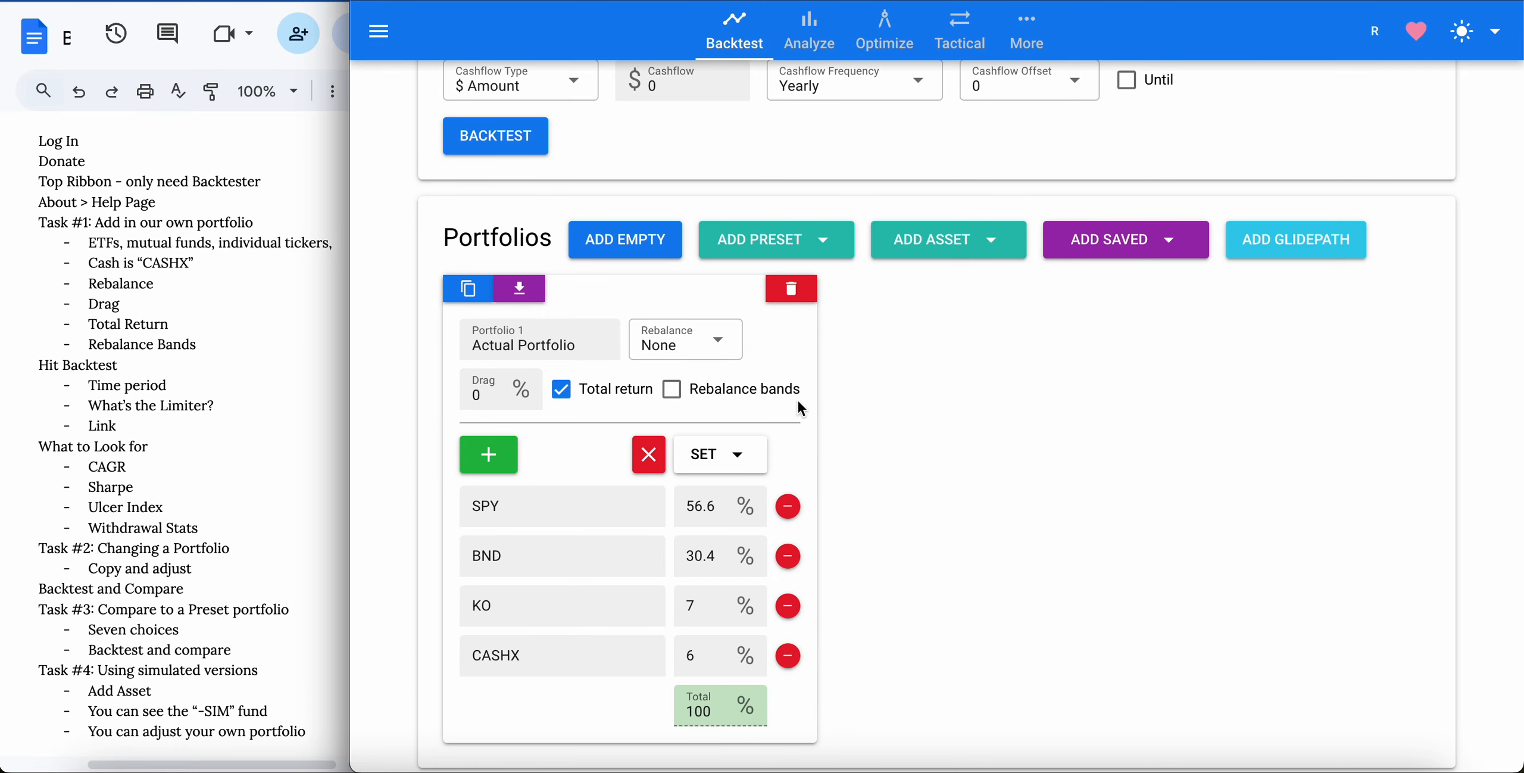
pyautogui.click(471, 297)
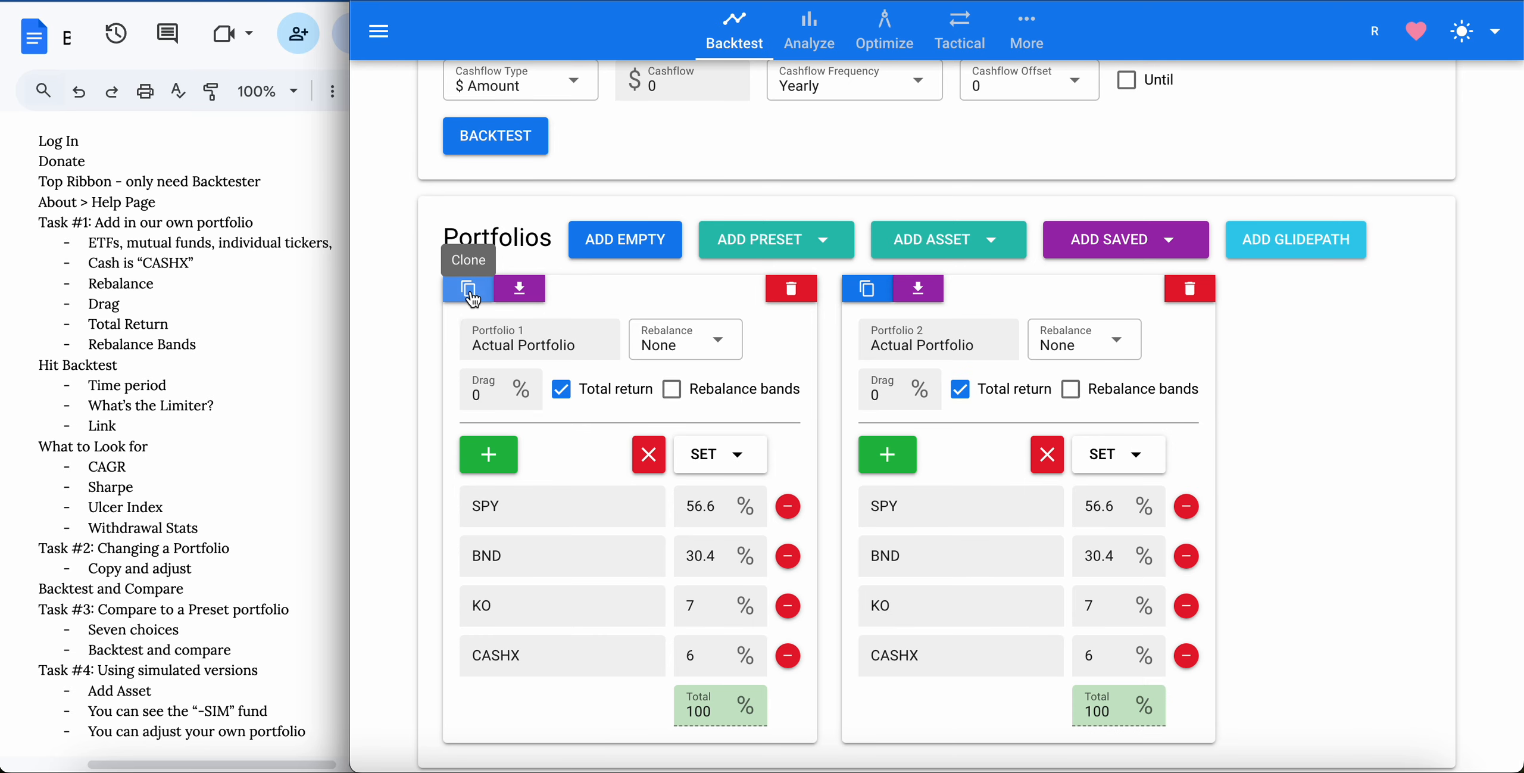
pyautogui.click(1004, 351)
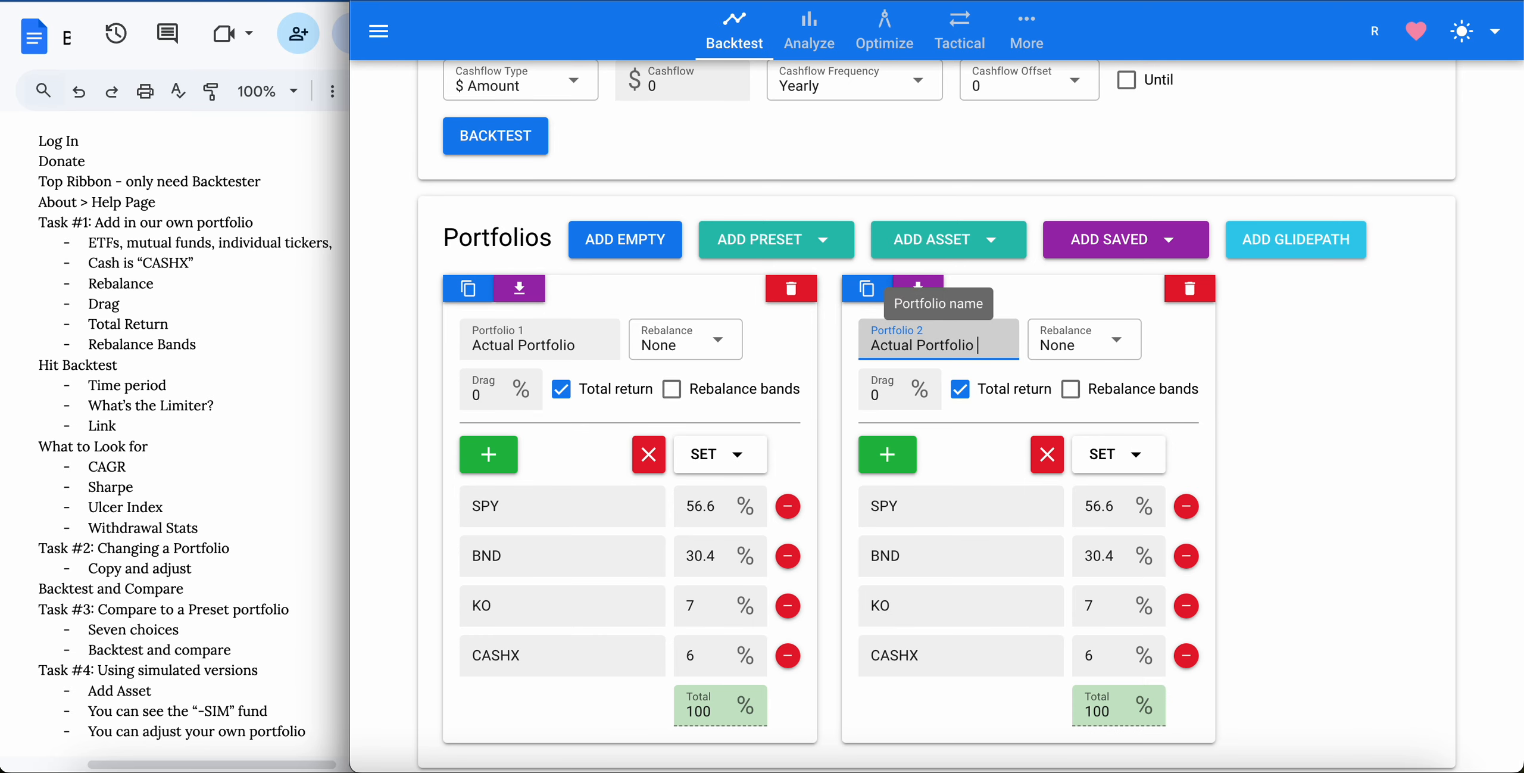
pyautogui.write('w/gold')
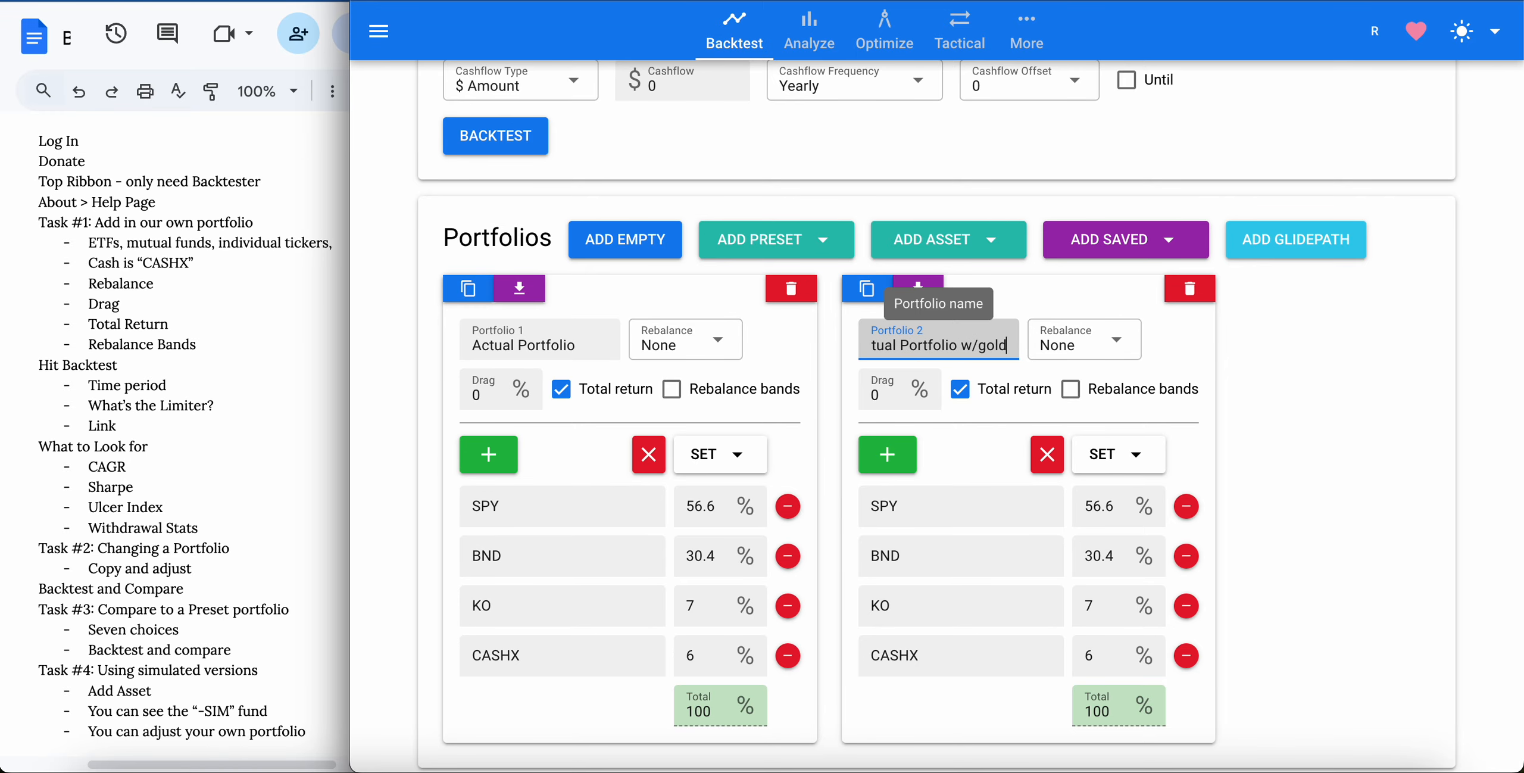
# In the cloned portfolio, set the SPY allocation to 51.6% and the BND allocation to 25.4%.
pyautogui.click(1105, 507)
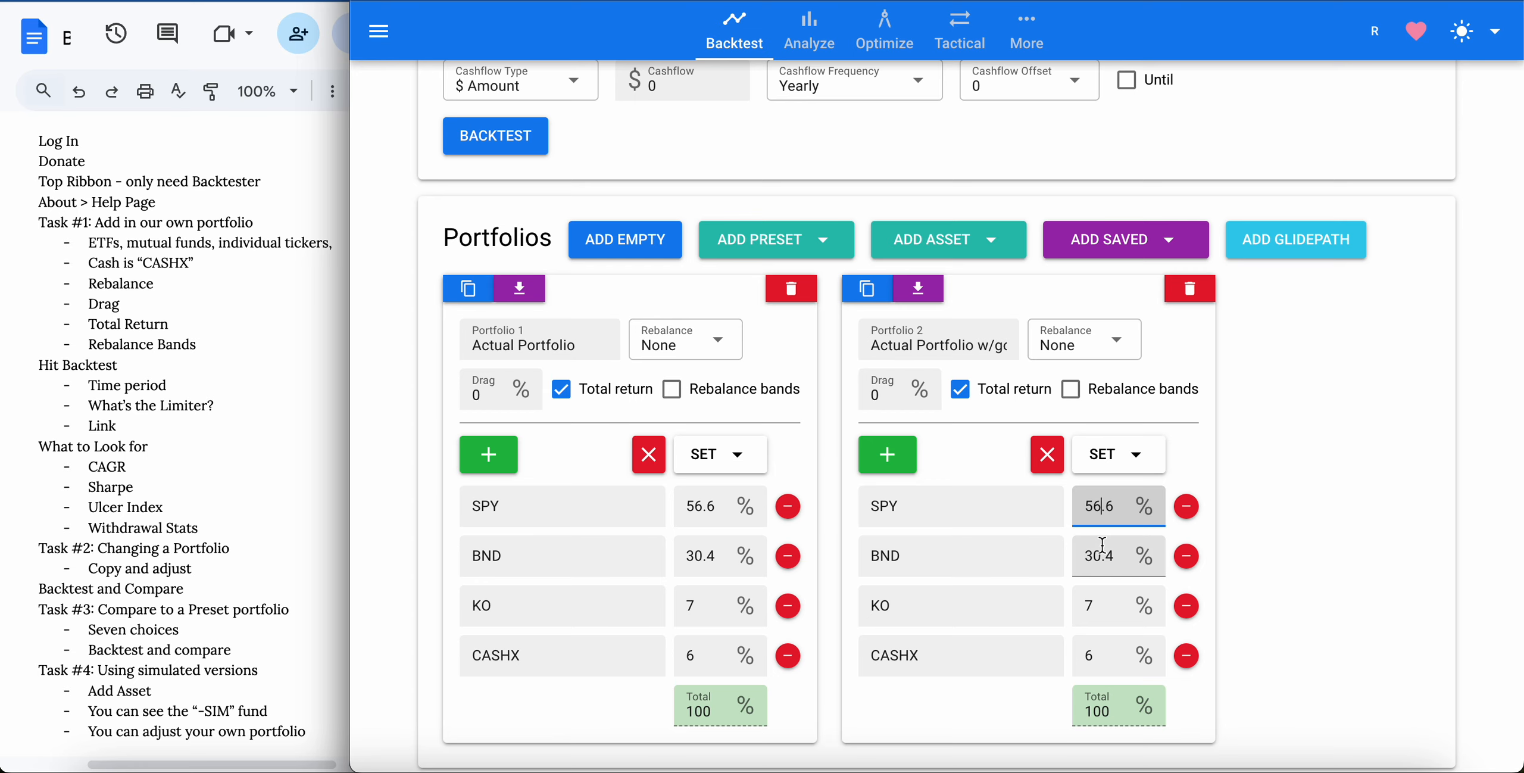
pyautogui.press('BackSpace')
pyautogui.write('1')
pyautogui.click(1099, 559)
pyautogui.press('BackSpace')
pyautogui.press('BackSpace')
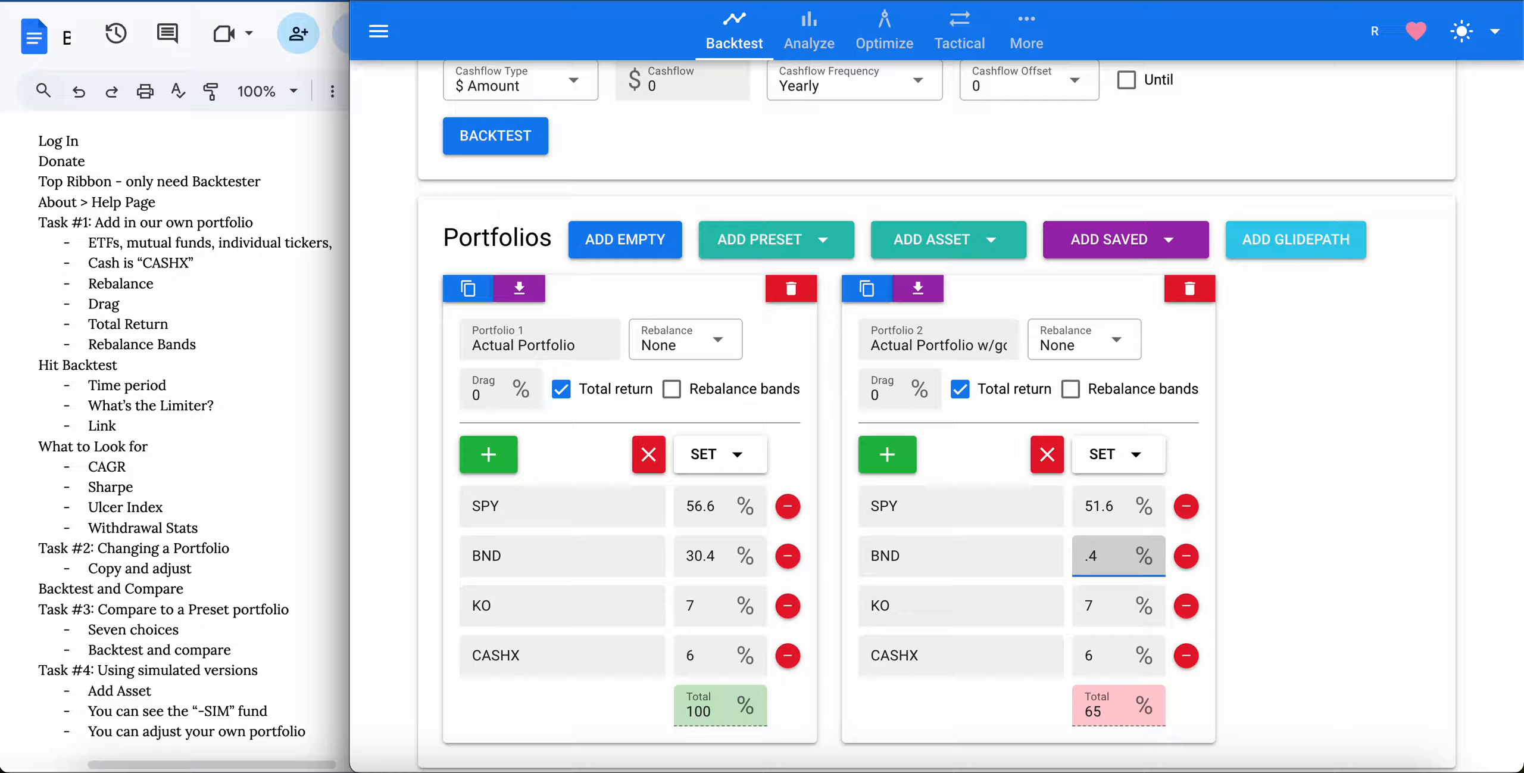
pyautogui.write('25')
# Add a fifth ticker to the cloned portfolio, GLD (SPDR Gold Shares), with a 10% allocation.
pyautogui.click(896, 459)
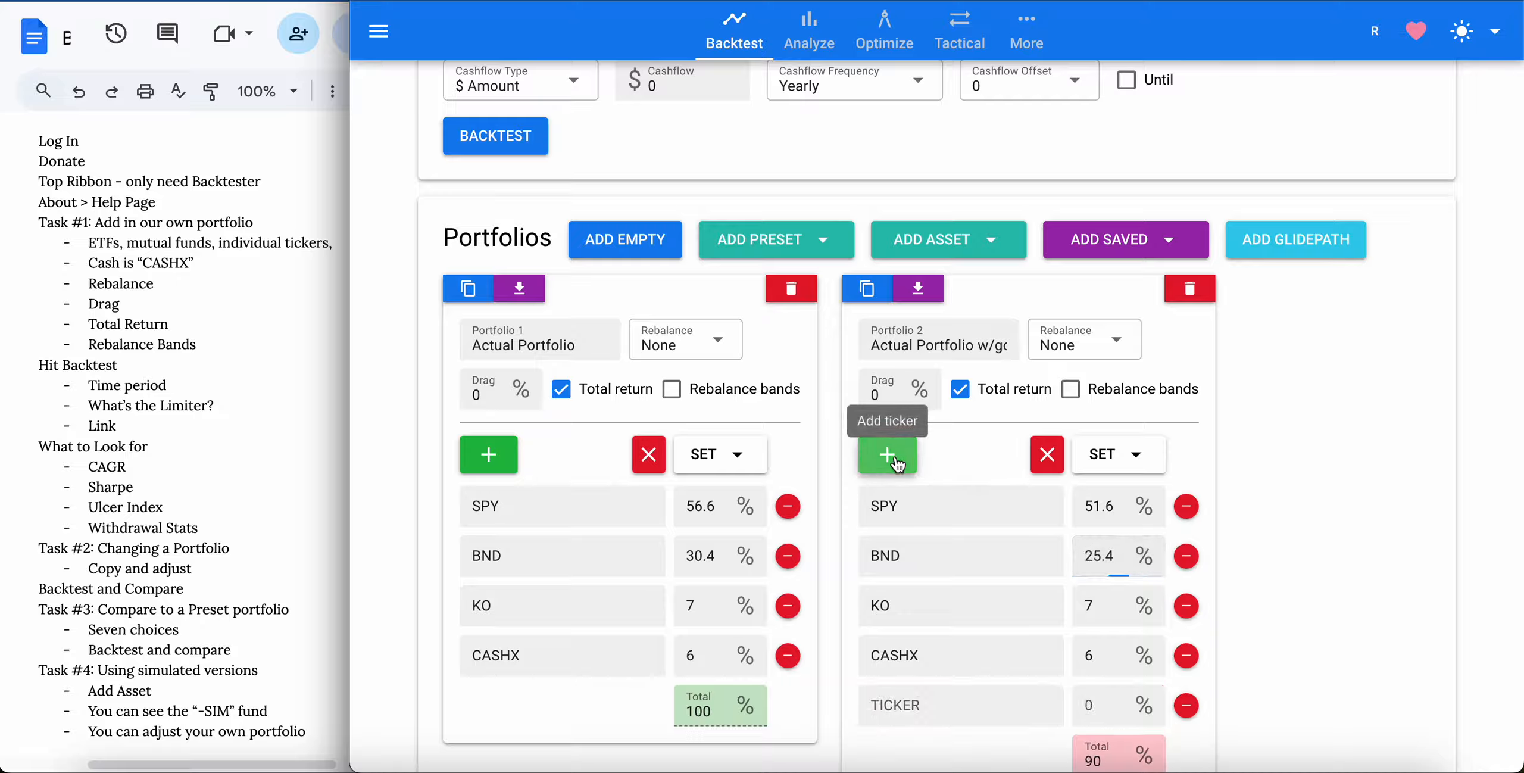
pyautogui.click(872, 705)
pyautogui.write('G')
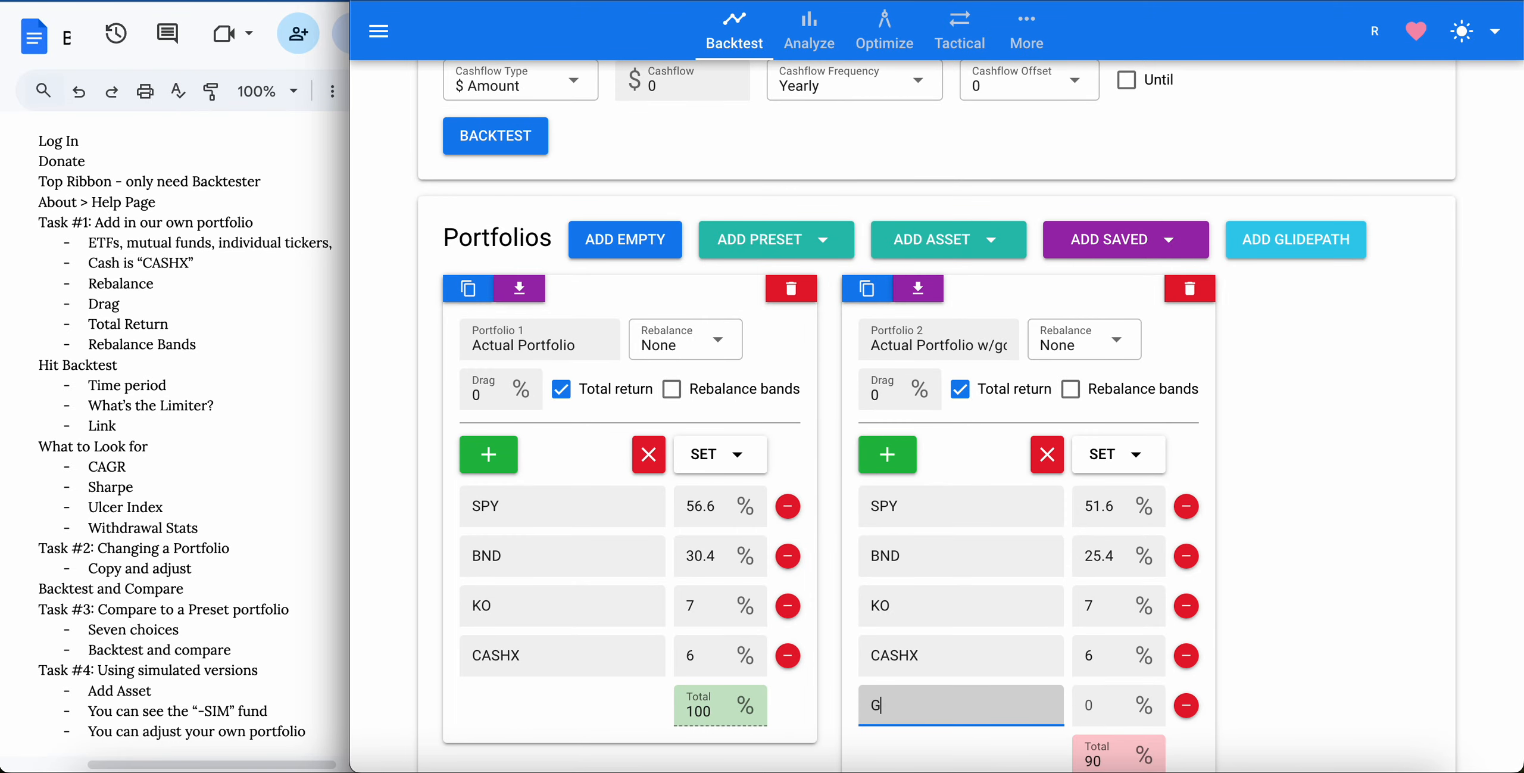
pyautogui.write('LD')
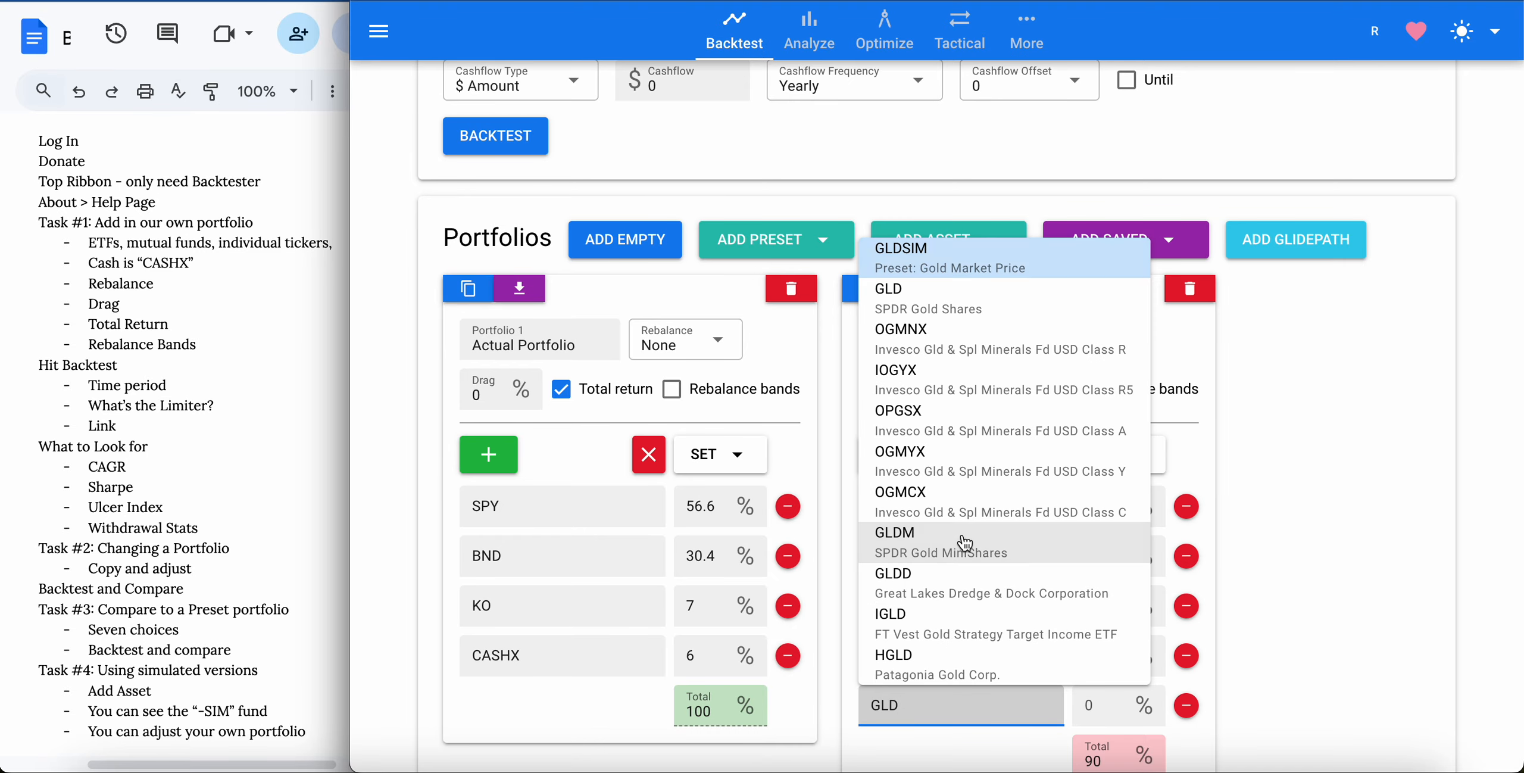
pyautogui.click(999, 301)
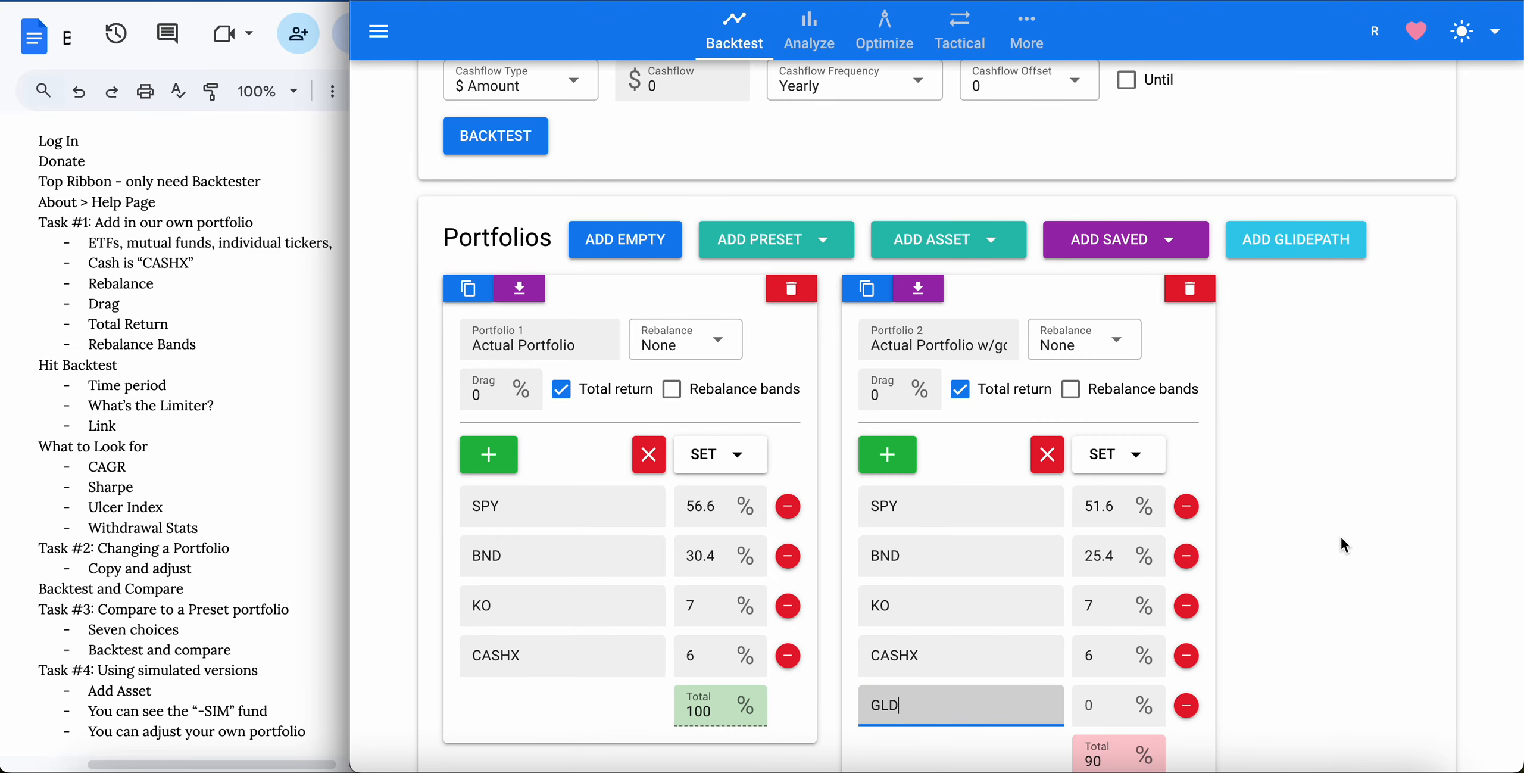
pyautogui.scroll(-1, 1341, 535)
pyautogui.click(1098, 678)
pyautogui.write('10')
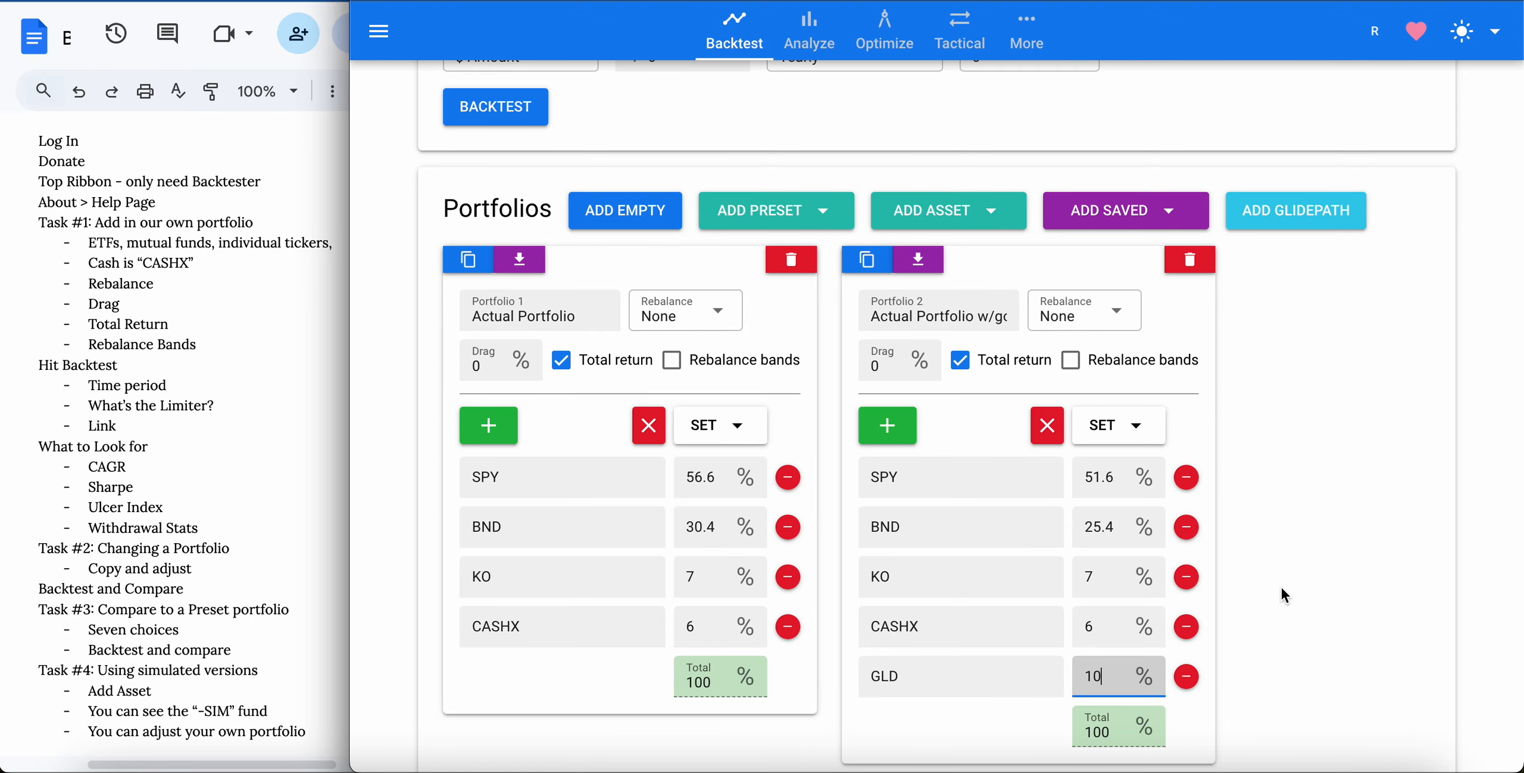
pyautogui.scroll(1, 1282, 586)
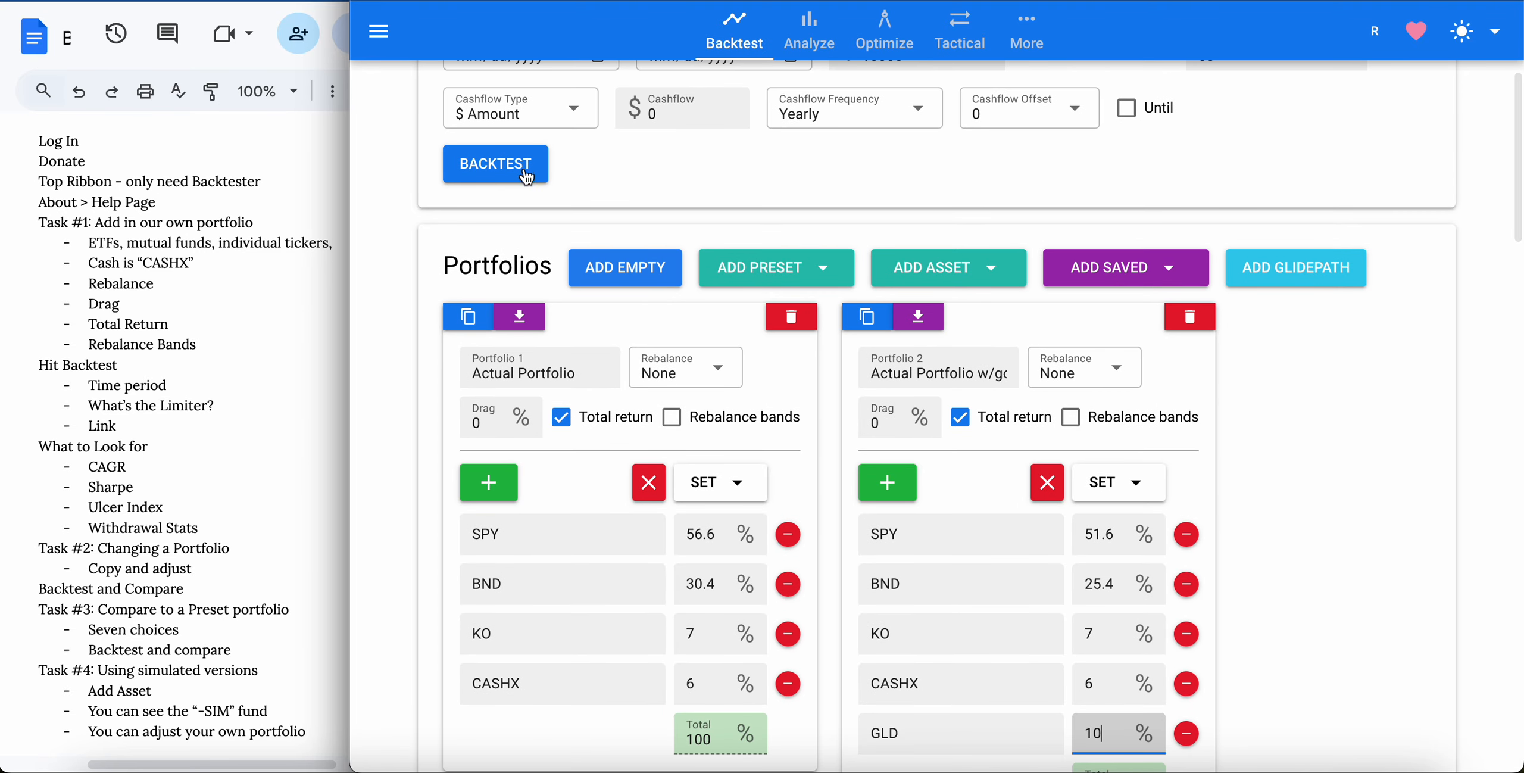
# Backtest Actual Portfolio together with Actual Portfolio w/gold and compare their summary statistics across to the Ulcer Index.
pyautogui.click(506, 168)
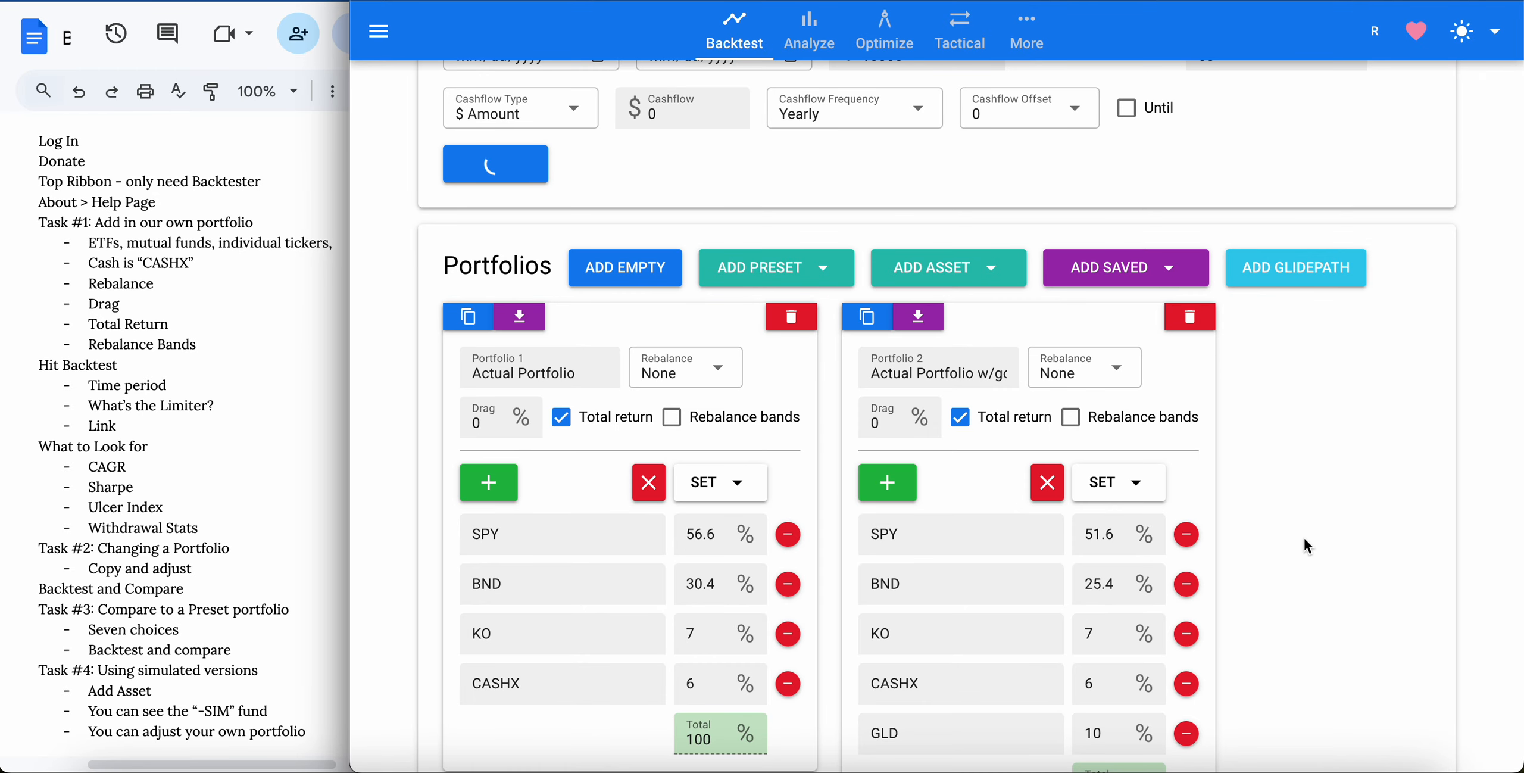
pyautogui.scroll(-2, 1306, 539)
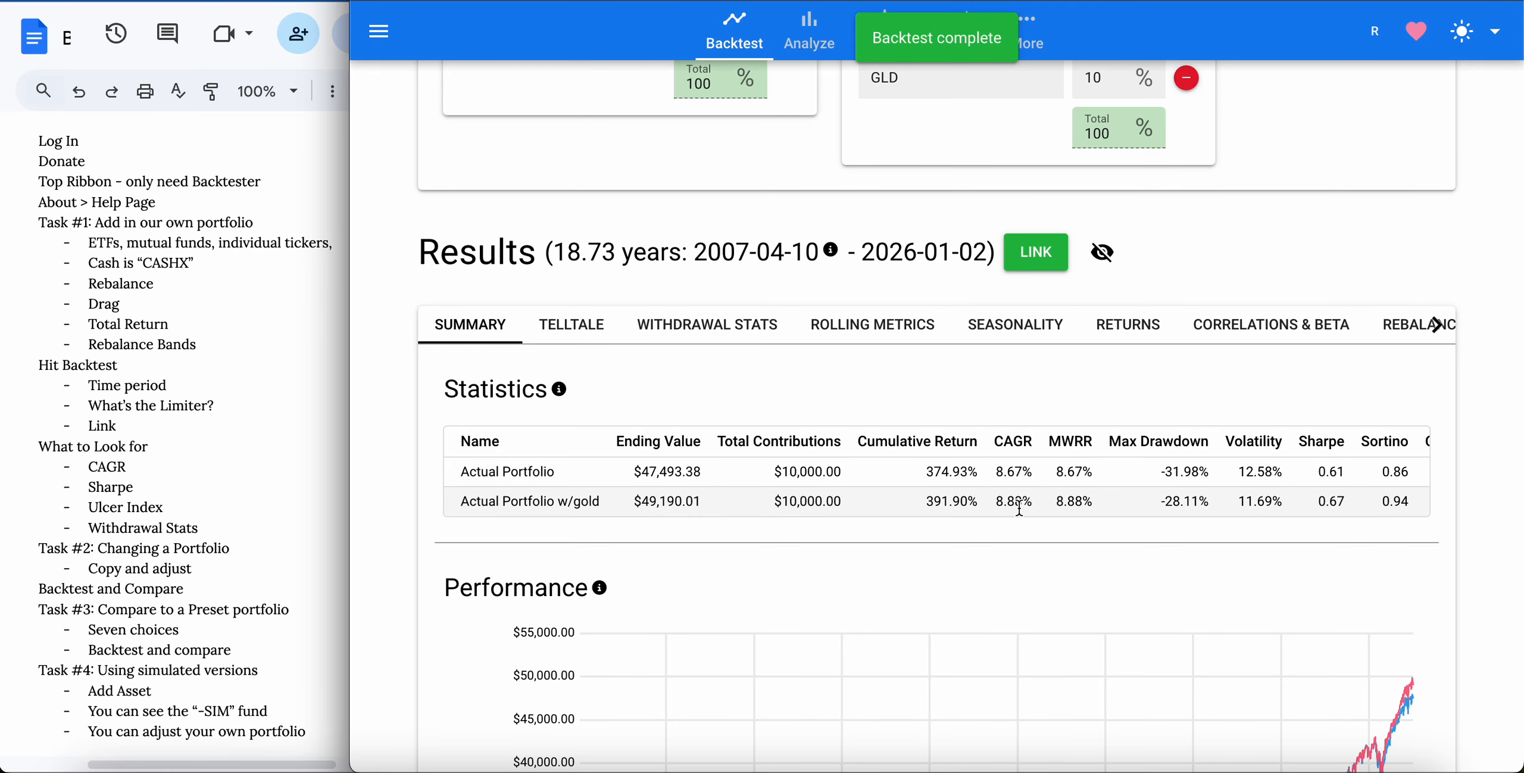
pyautogui.hscroll(3, 1182, 506)
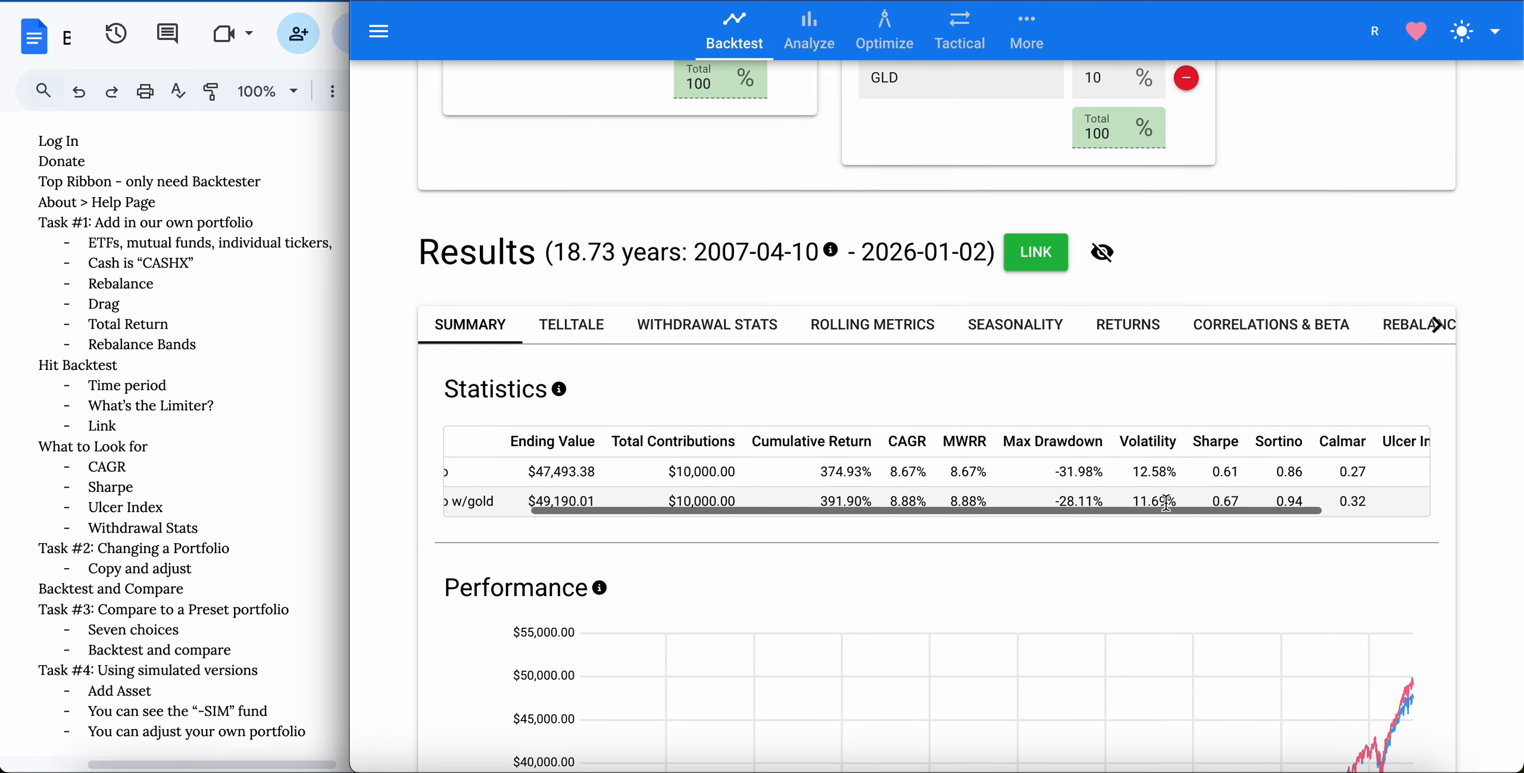
pyautogui.hscroll(3, 1207, 472)
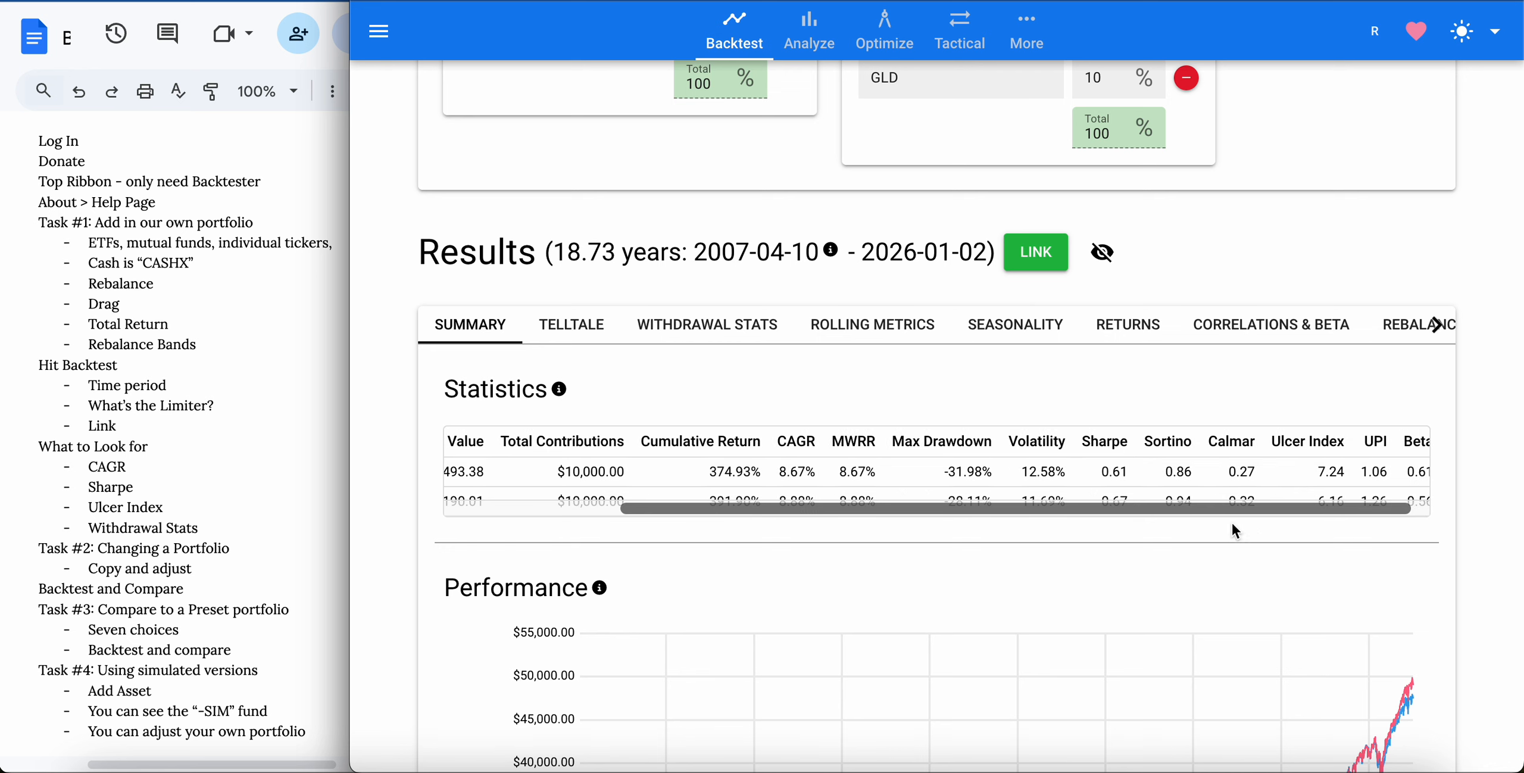
pyautogui.scroll(-1, 1324, 471)
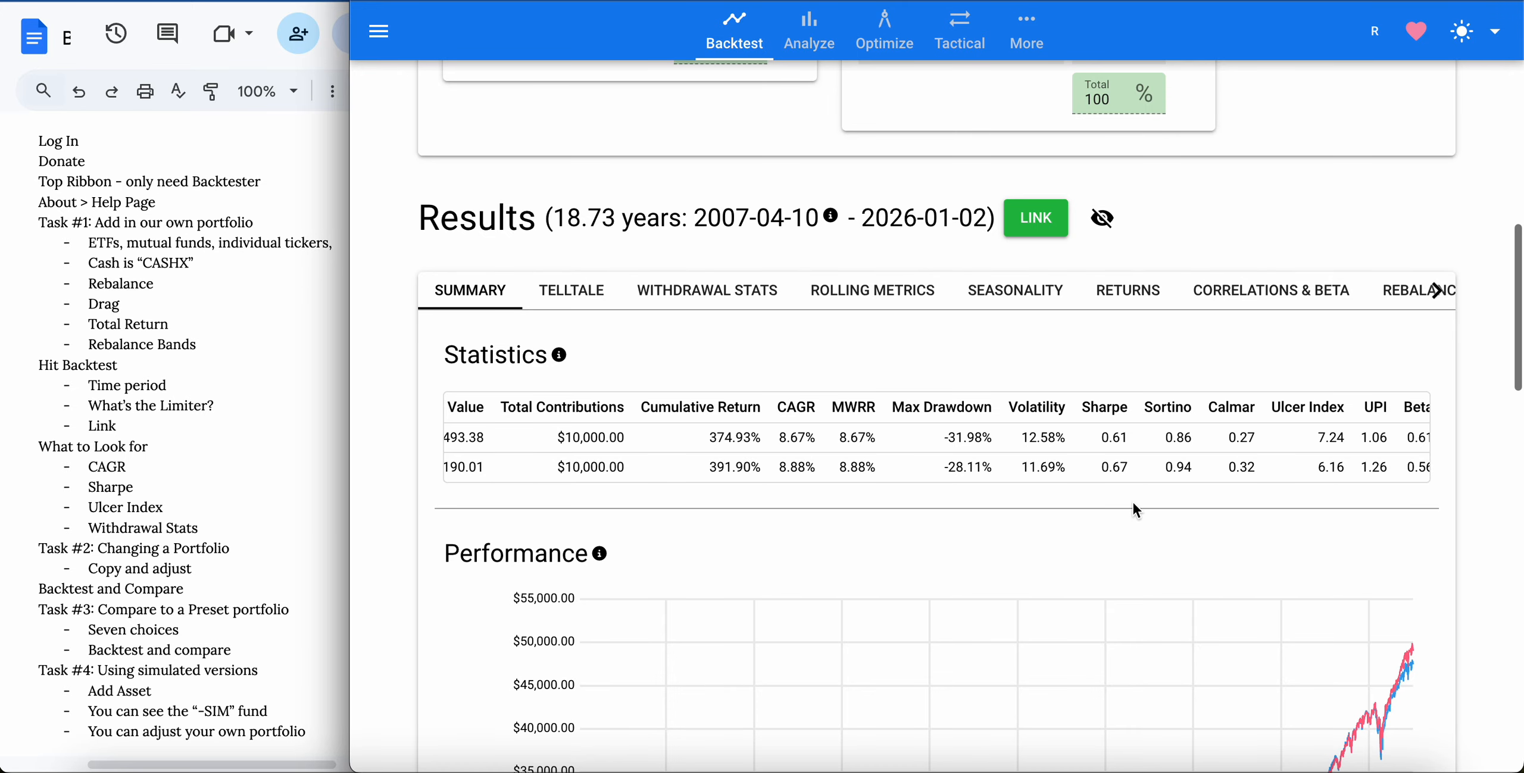
# Add the Golden Ratio preset as a third portfolio and review its tickers and allocations.
pyautogui.scroll(3, 640, 399)
pyautogui.scroll(3, 640, 403)
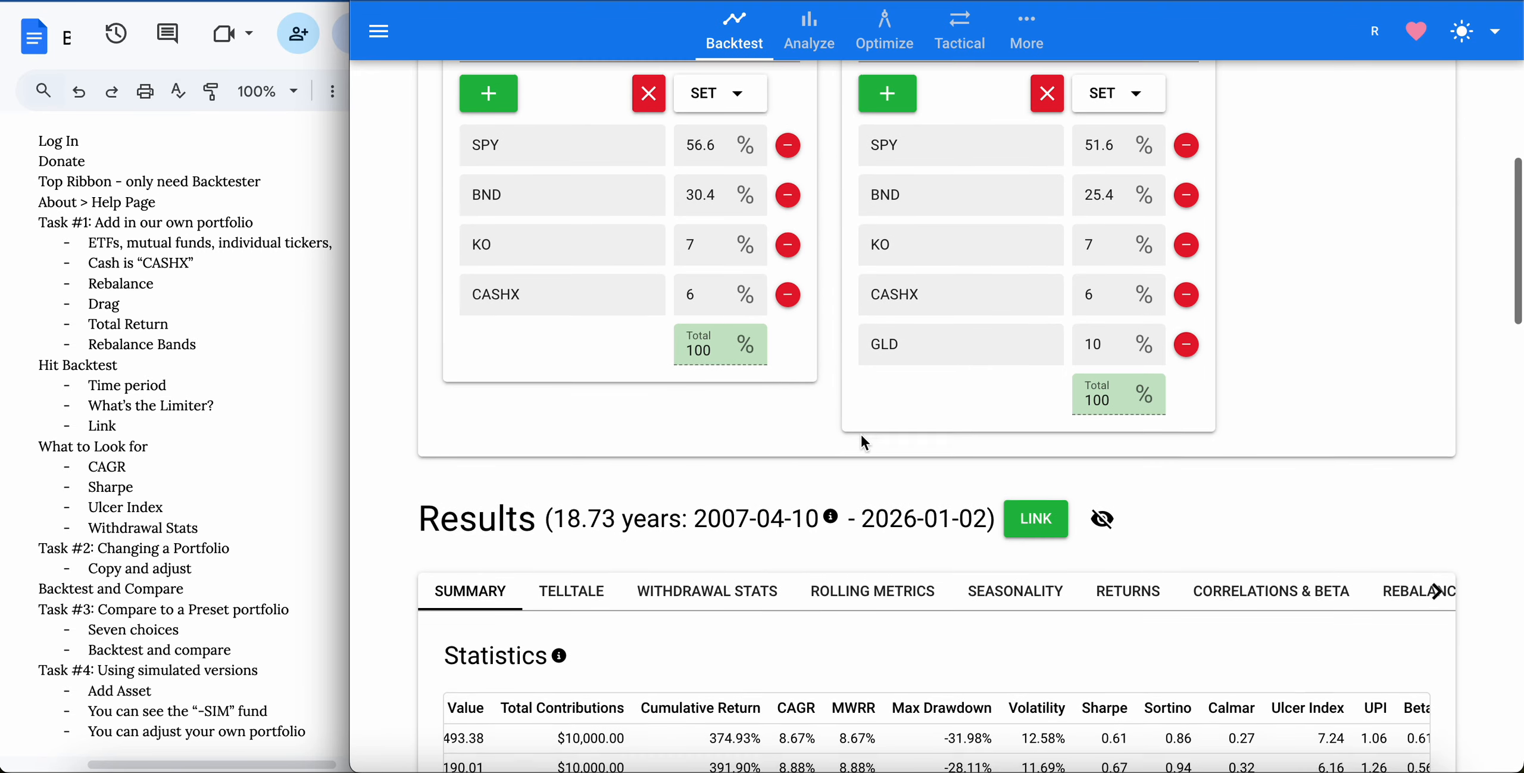
pyautogui.scroll(4, 865, 444)
pyautogui.scroll(-2, 864, 443)
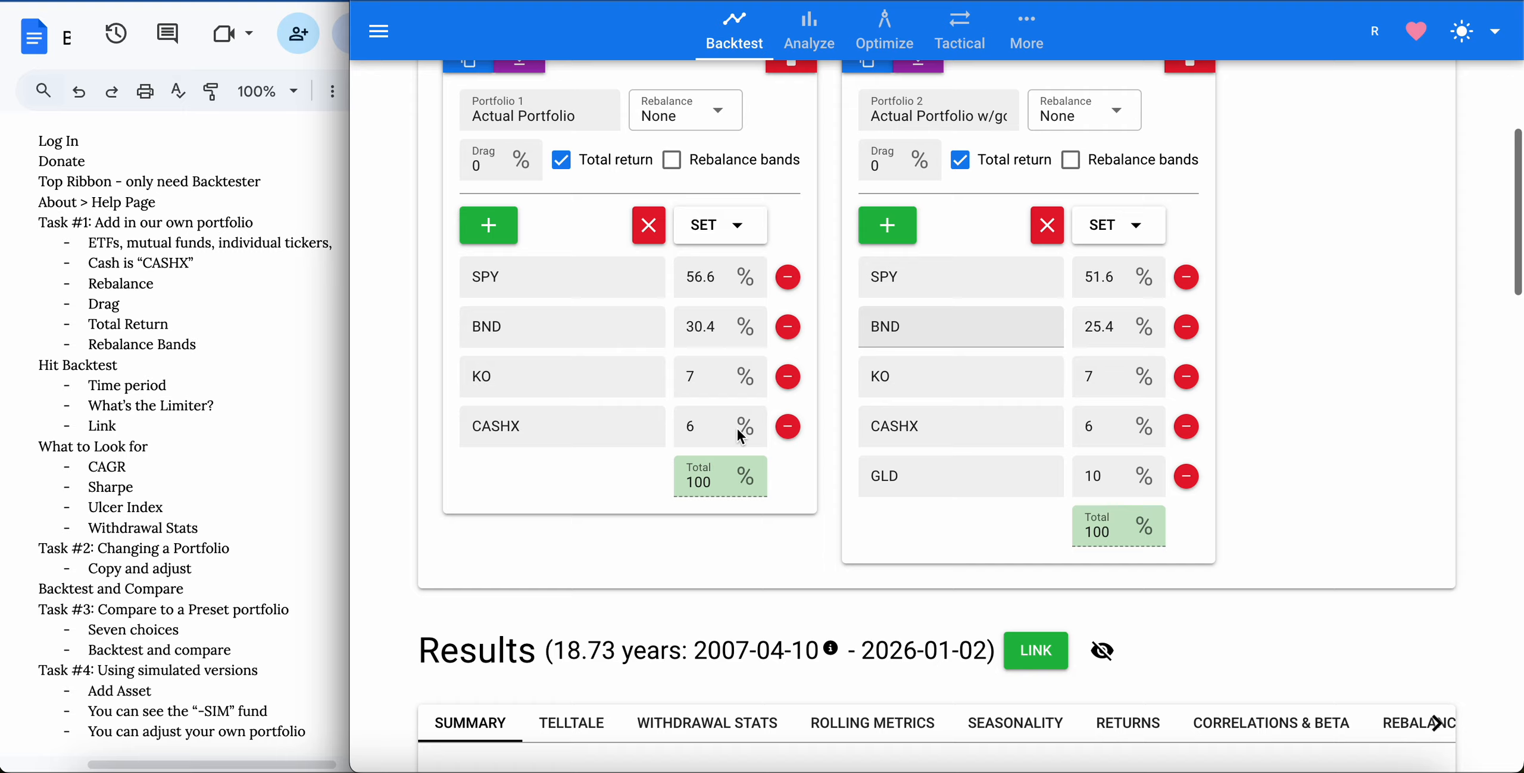
pyautogui.scroll(-1, 299, 474)
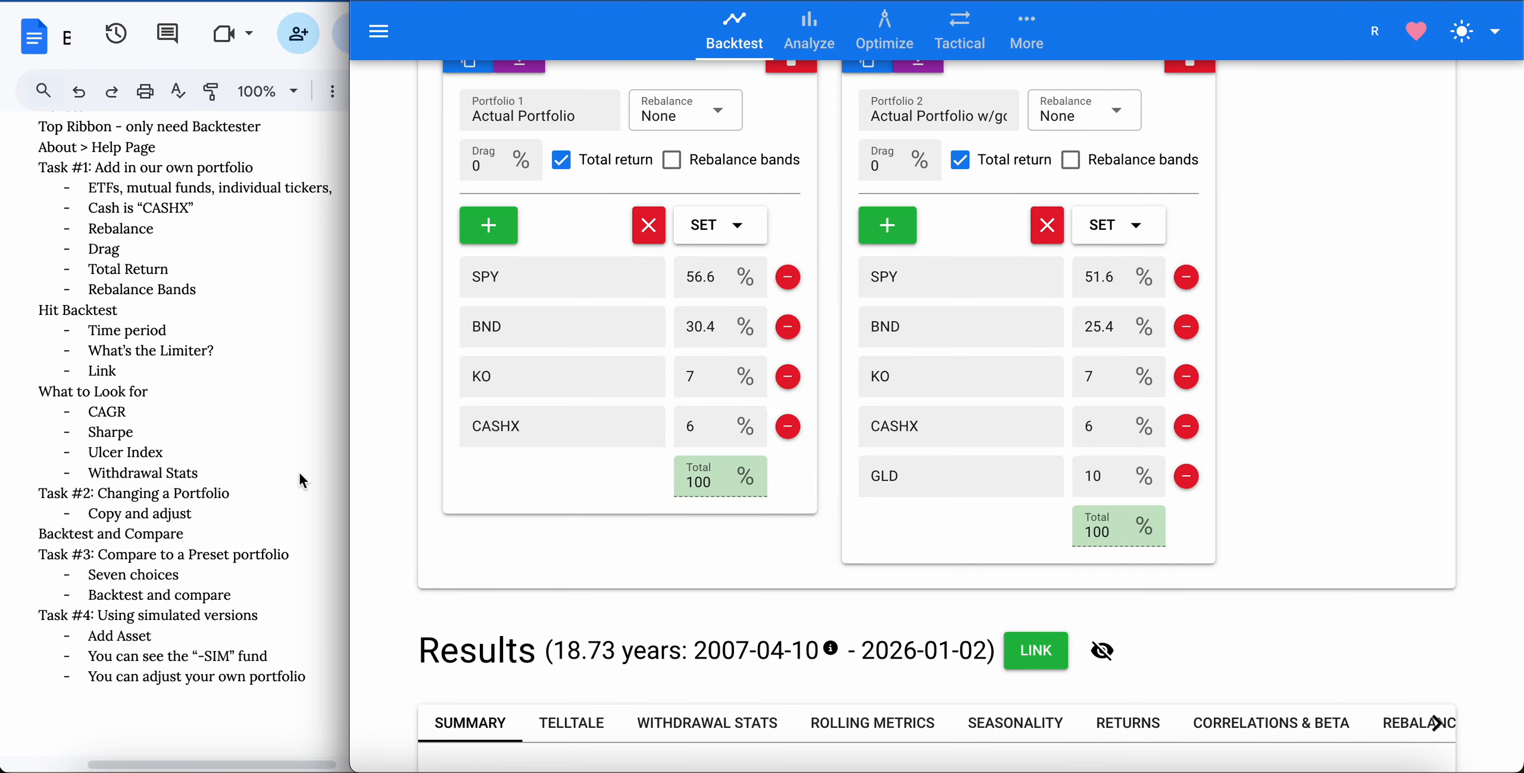
pyautogui.scroll(2, 600, 415)
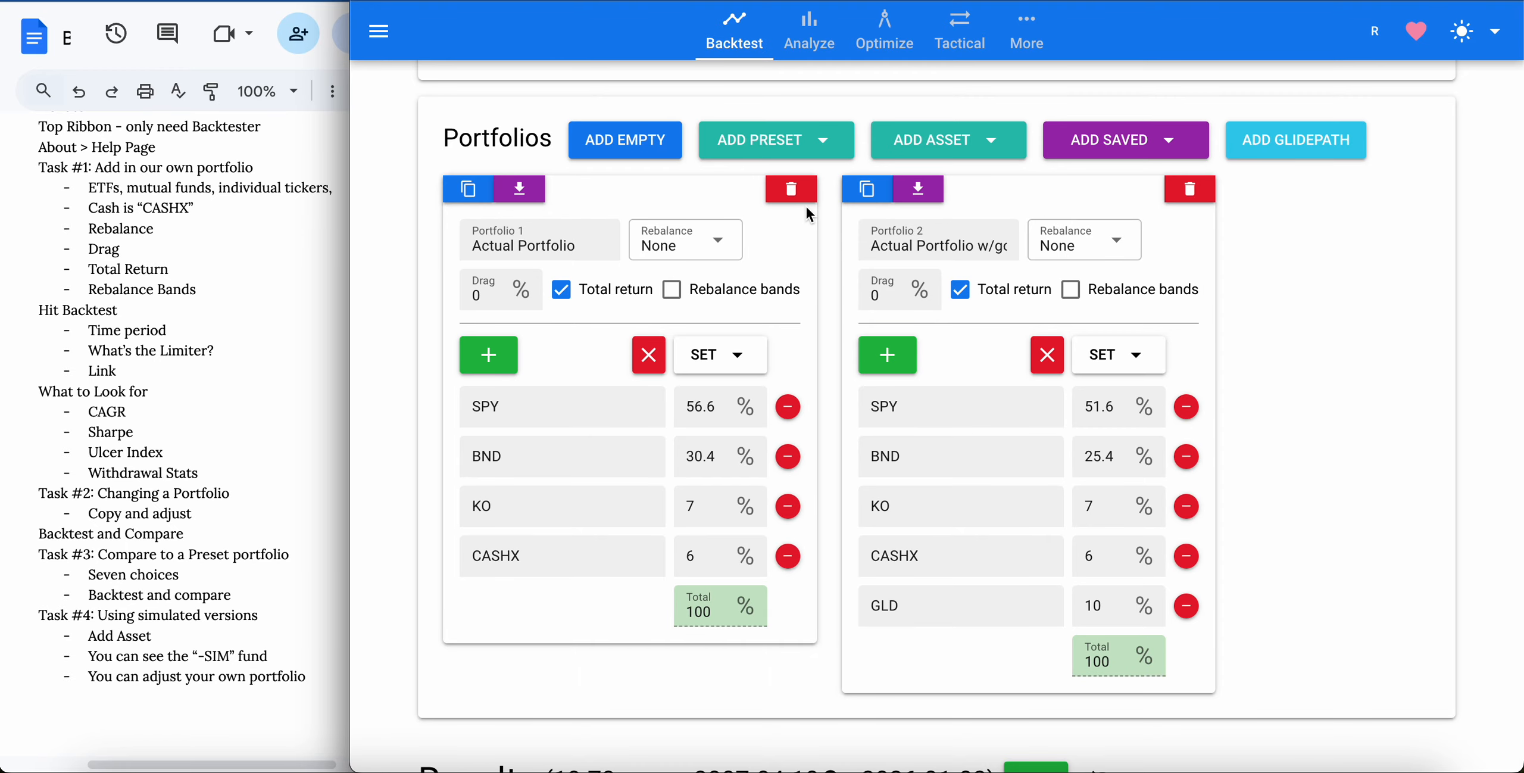
pyautogui.click(828, 154)
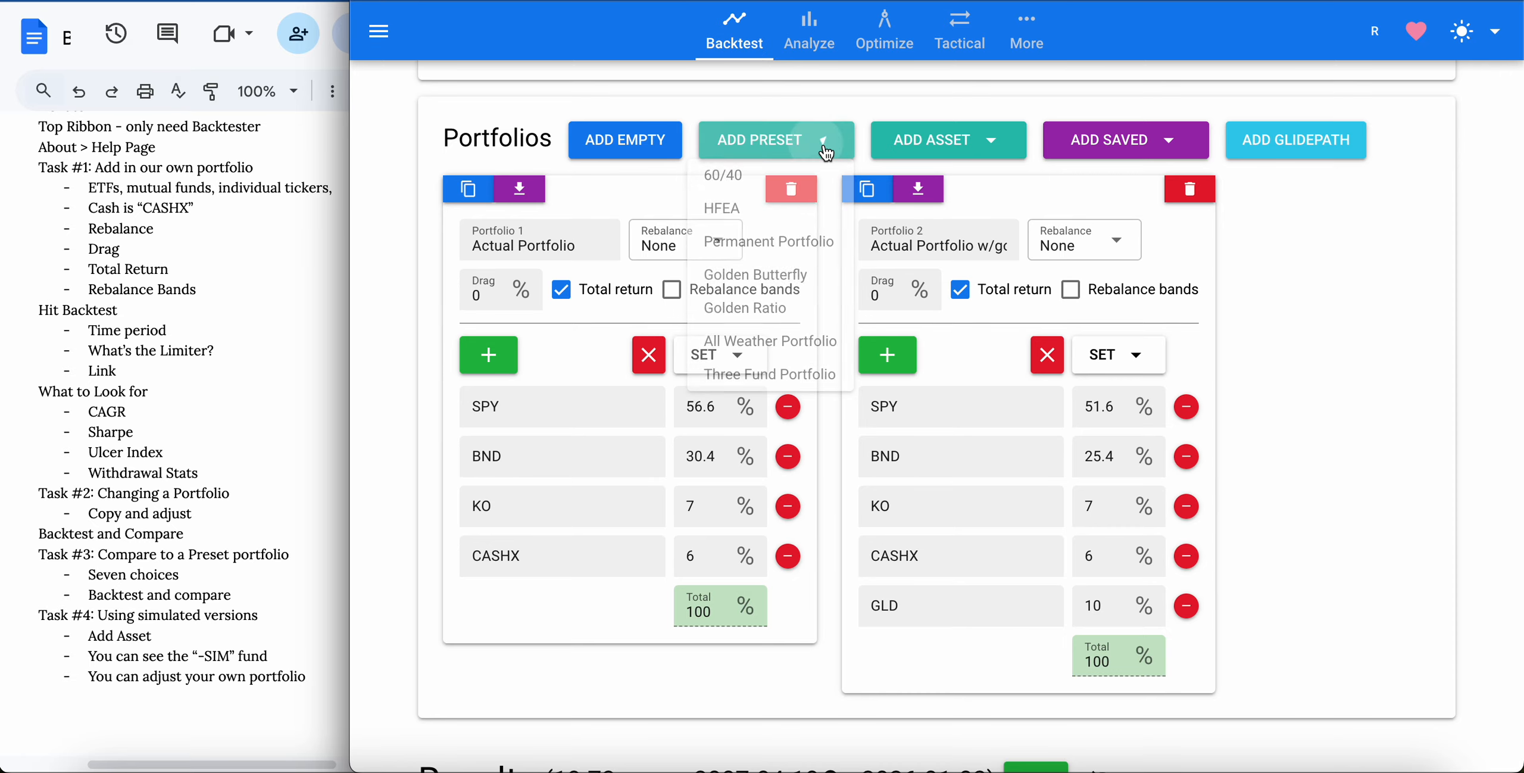
pyautogui.click(782, 309)
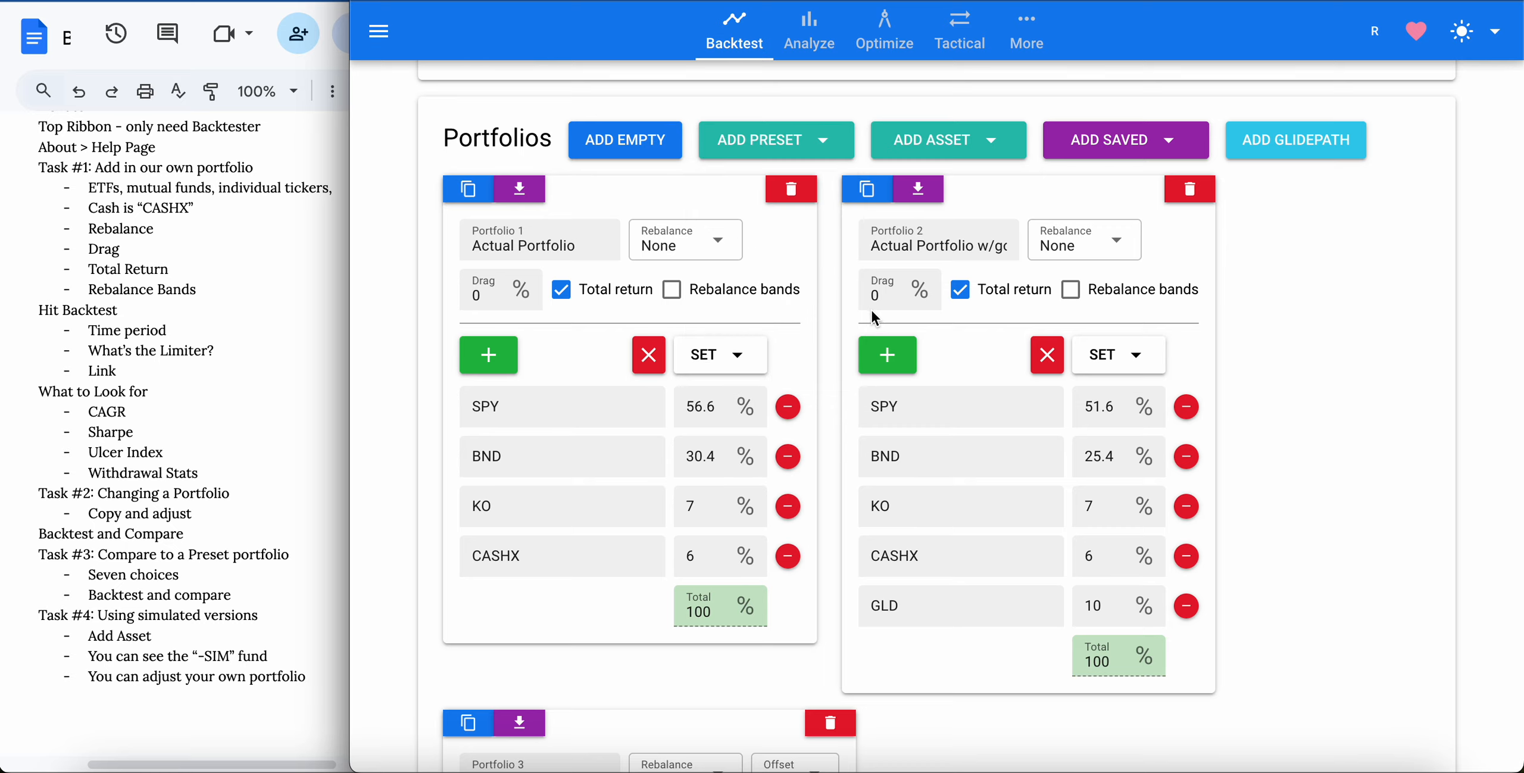
pyautogui.scroll(-7, 875, 318)
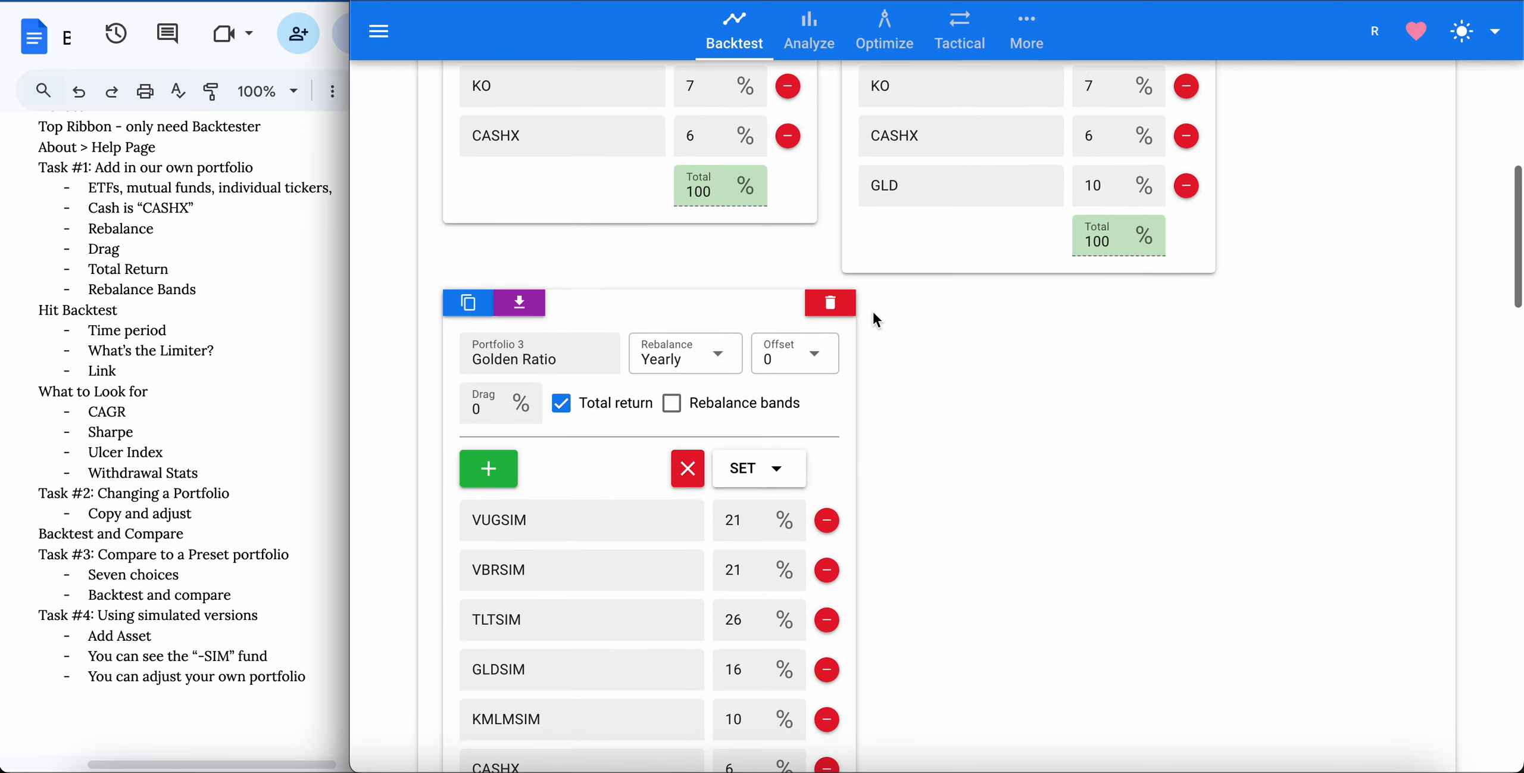
pyautogui.scroll(-2, 877, 320)
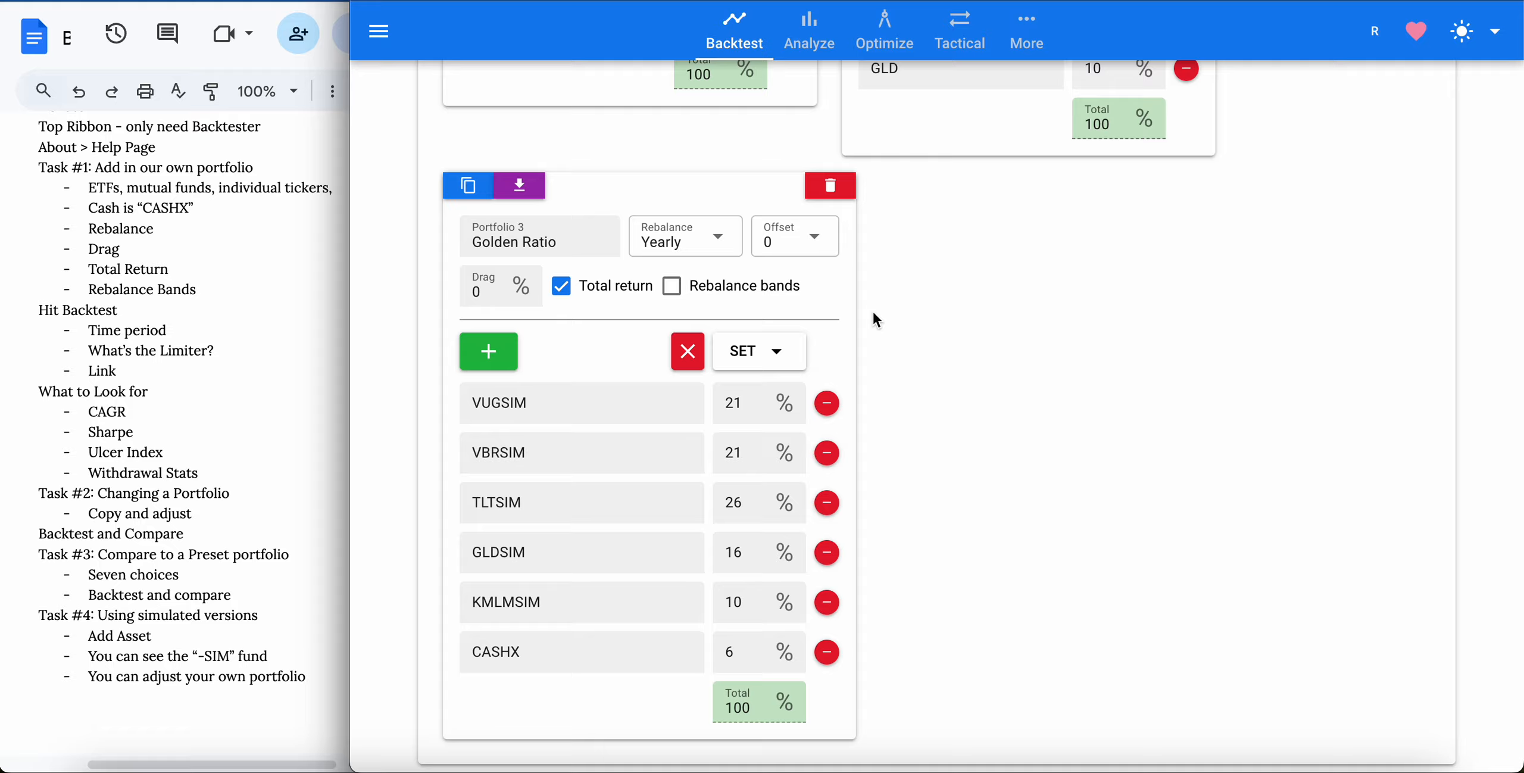
# Backtest all three portfolios and compare Golden Ratio's summary statistics with those of the two custom portfolios.
pyautogui.scroll(12, 876, 315)
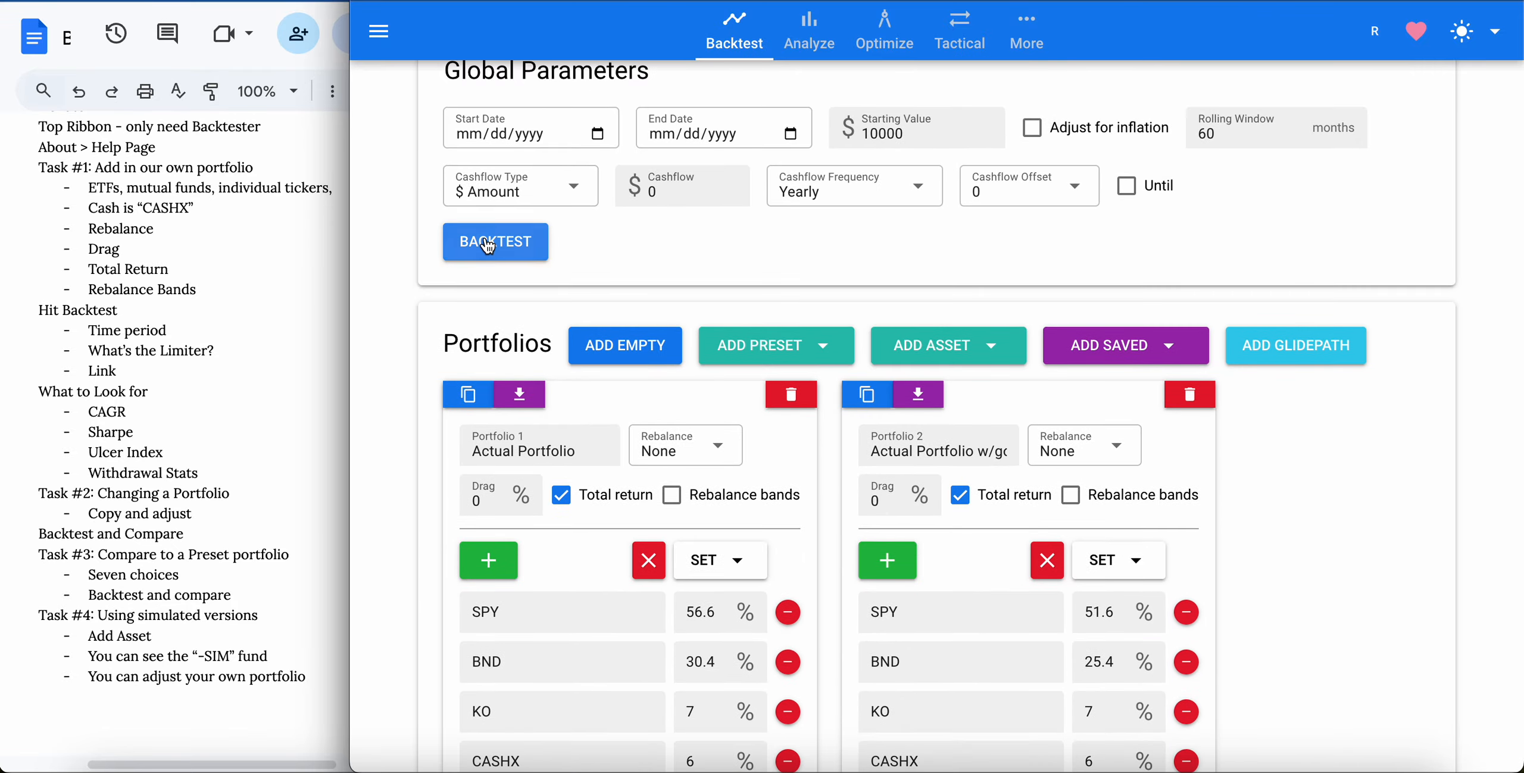
pyautogui.click(489, 244)
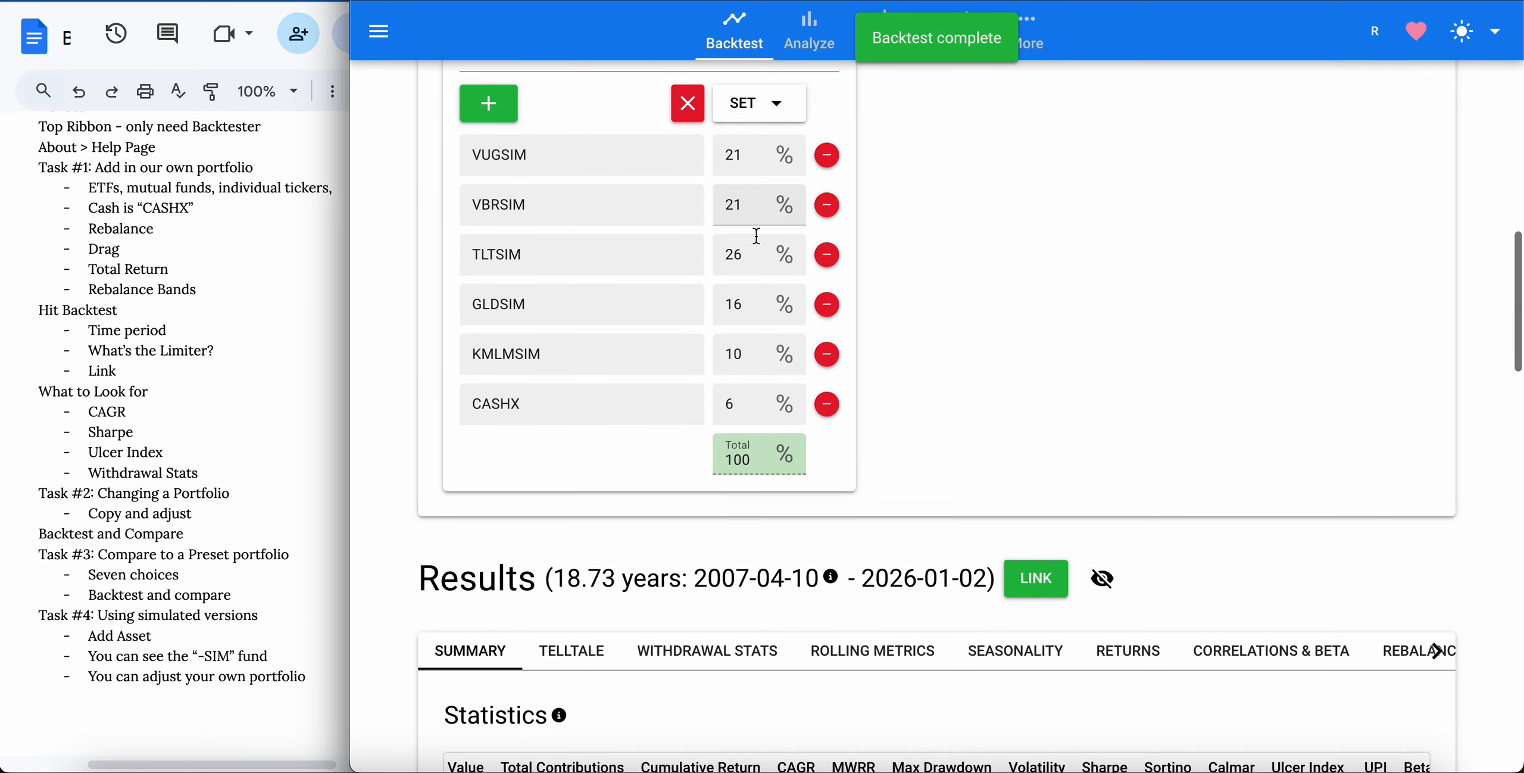
pyautogui.scroll(-5, 757, 236)
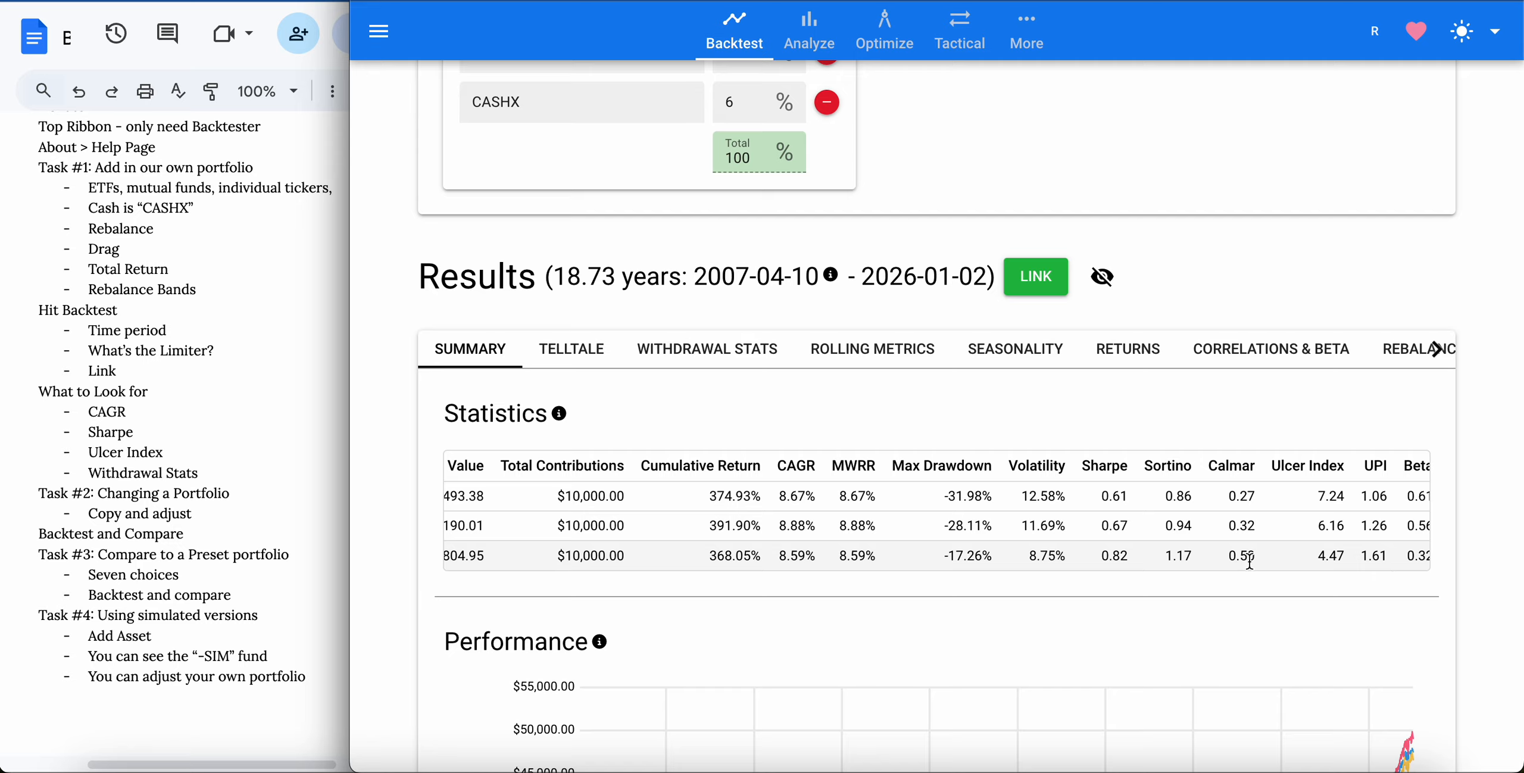
pyautogui.hscroll(-5, 1251, 563)
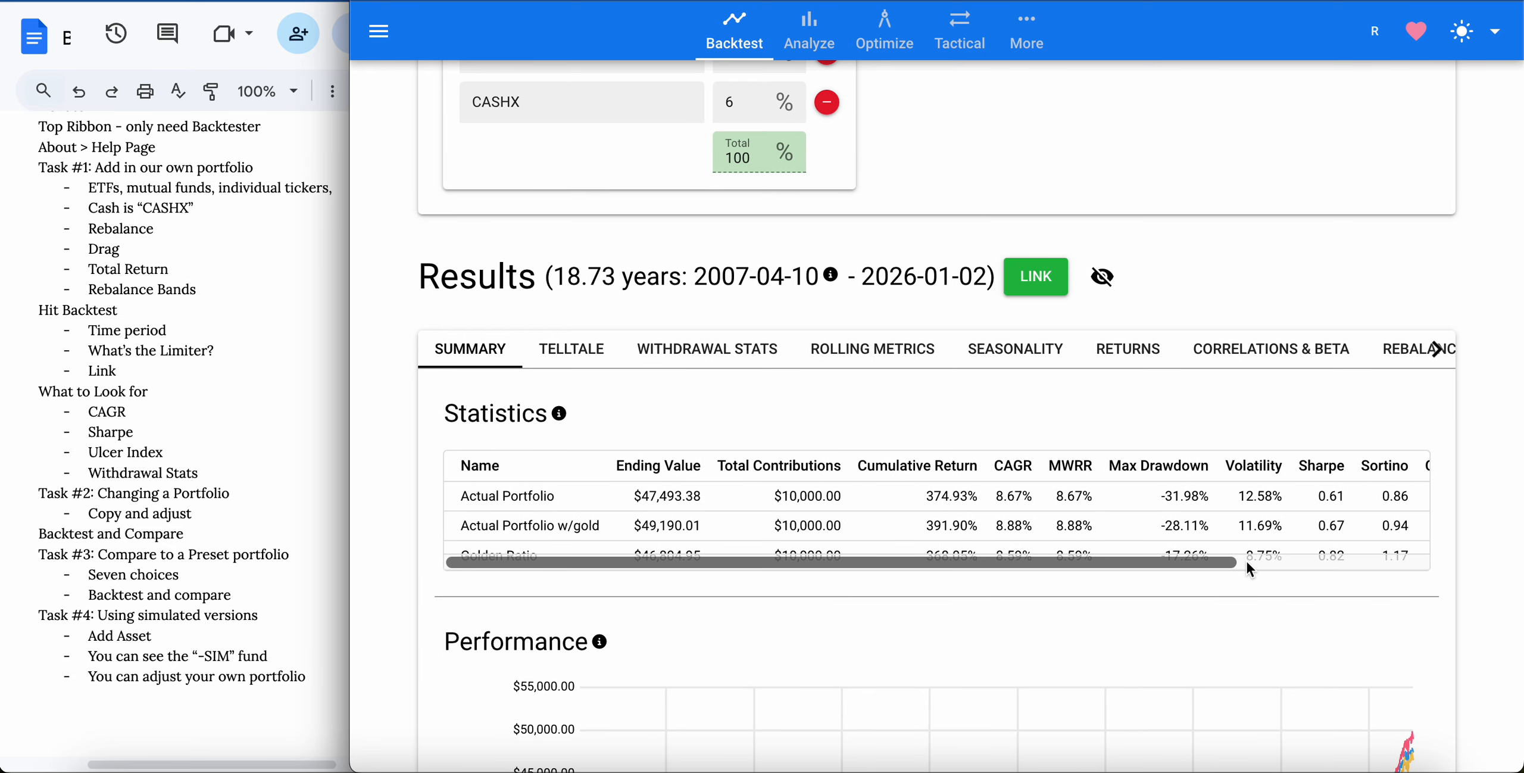
# Look over the Golden Ratio holdings and the list of available preset portfolios without adding another one.
pyautogui.scroll(2, 1250, 571)
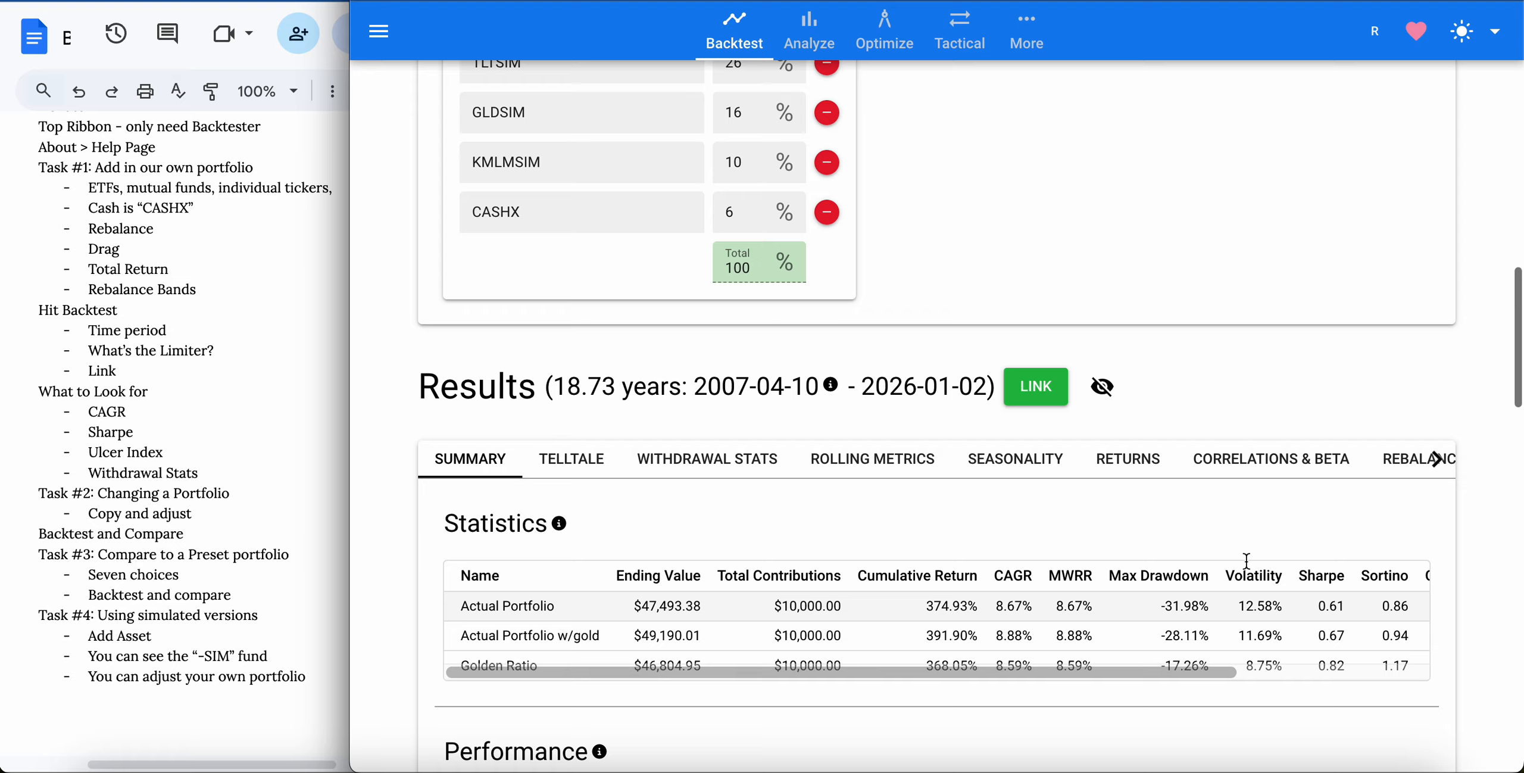
pyautogui.scroll(4, 1247, 560)
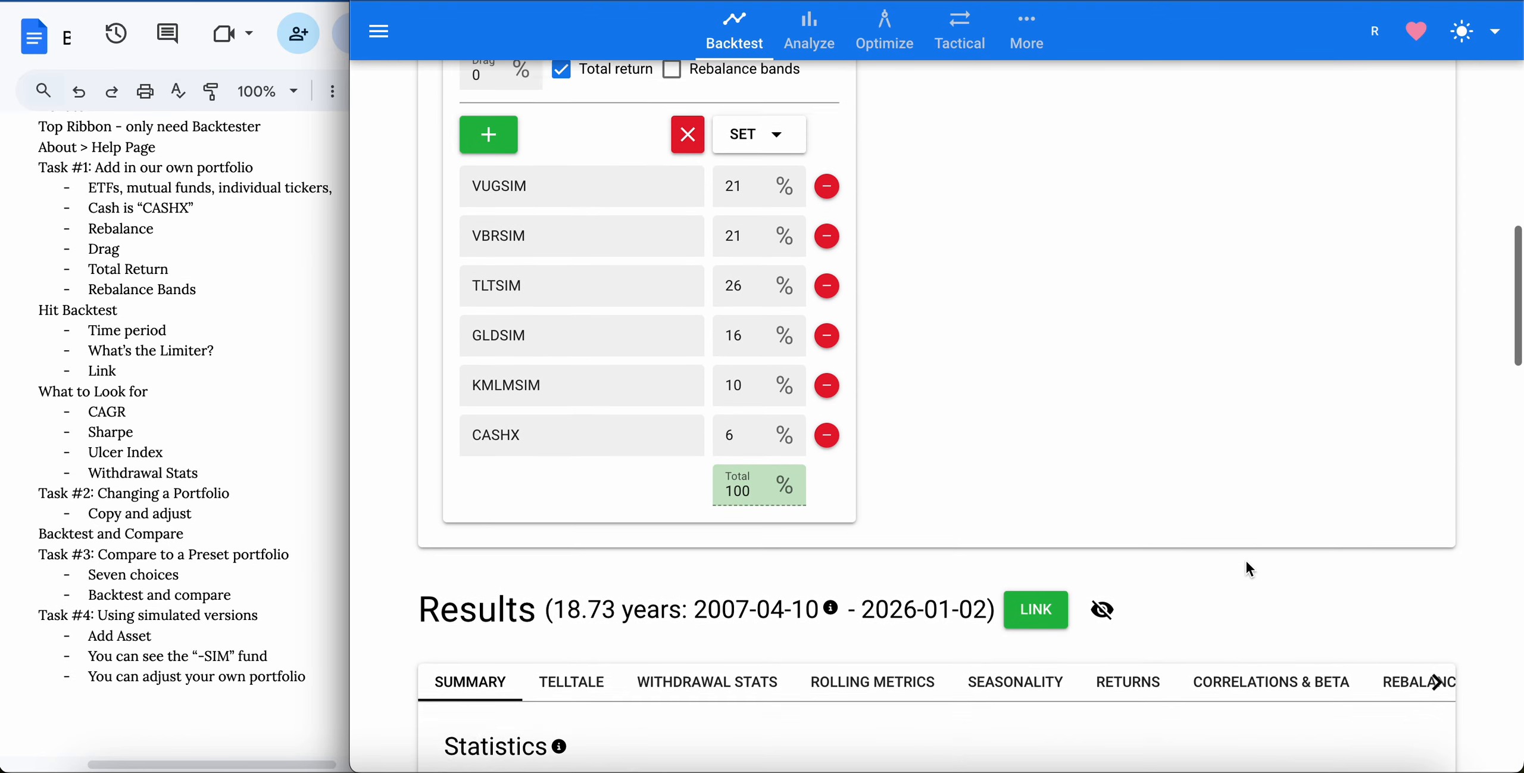
pyautogui.scroll(4, 1250, 569)
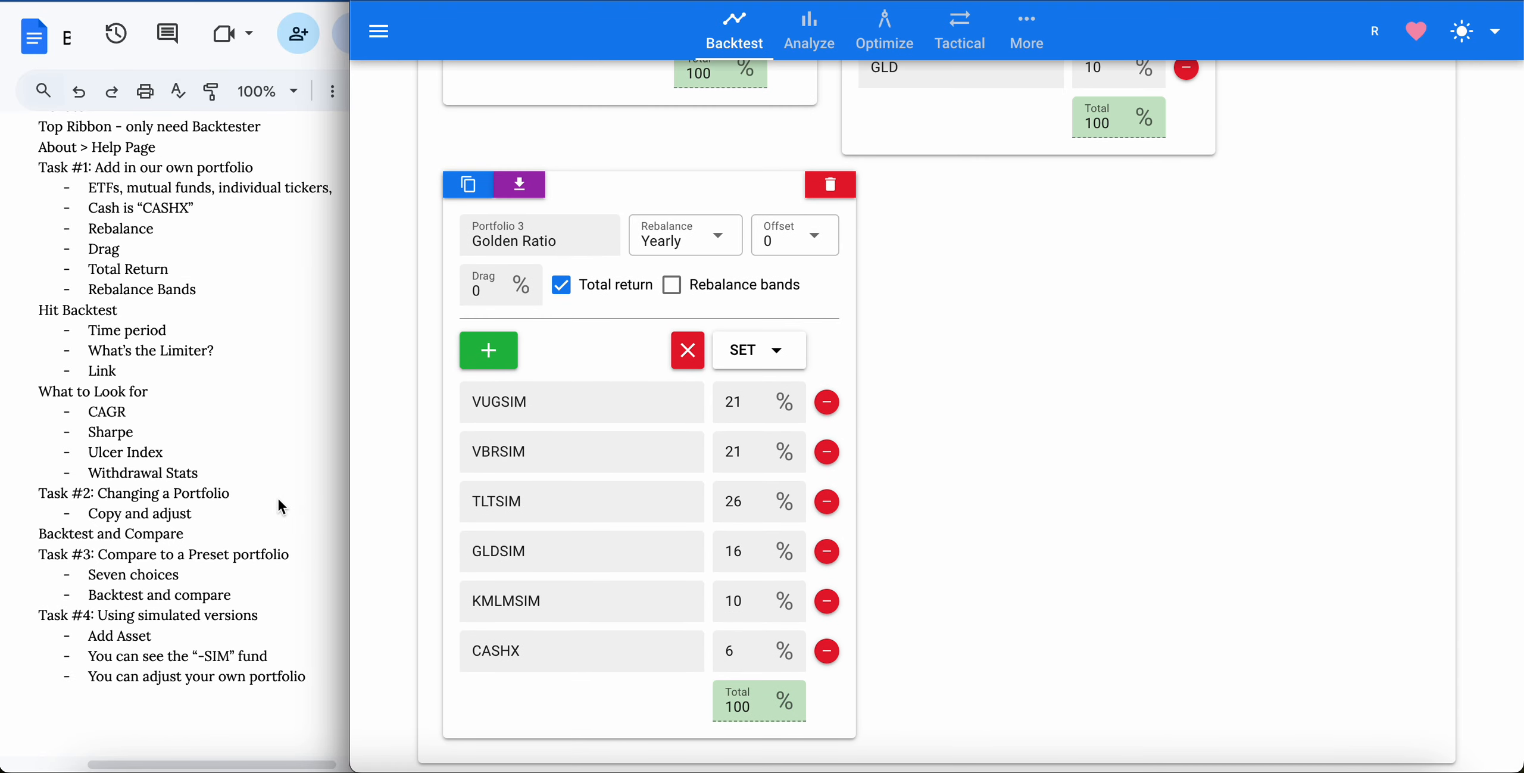
pyautogui.scroll(15, 632, 362)
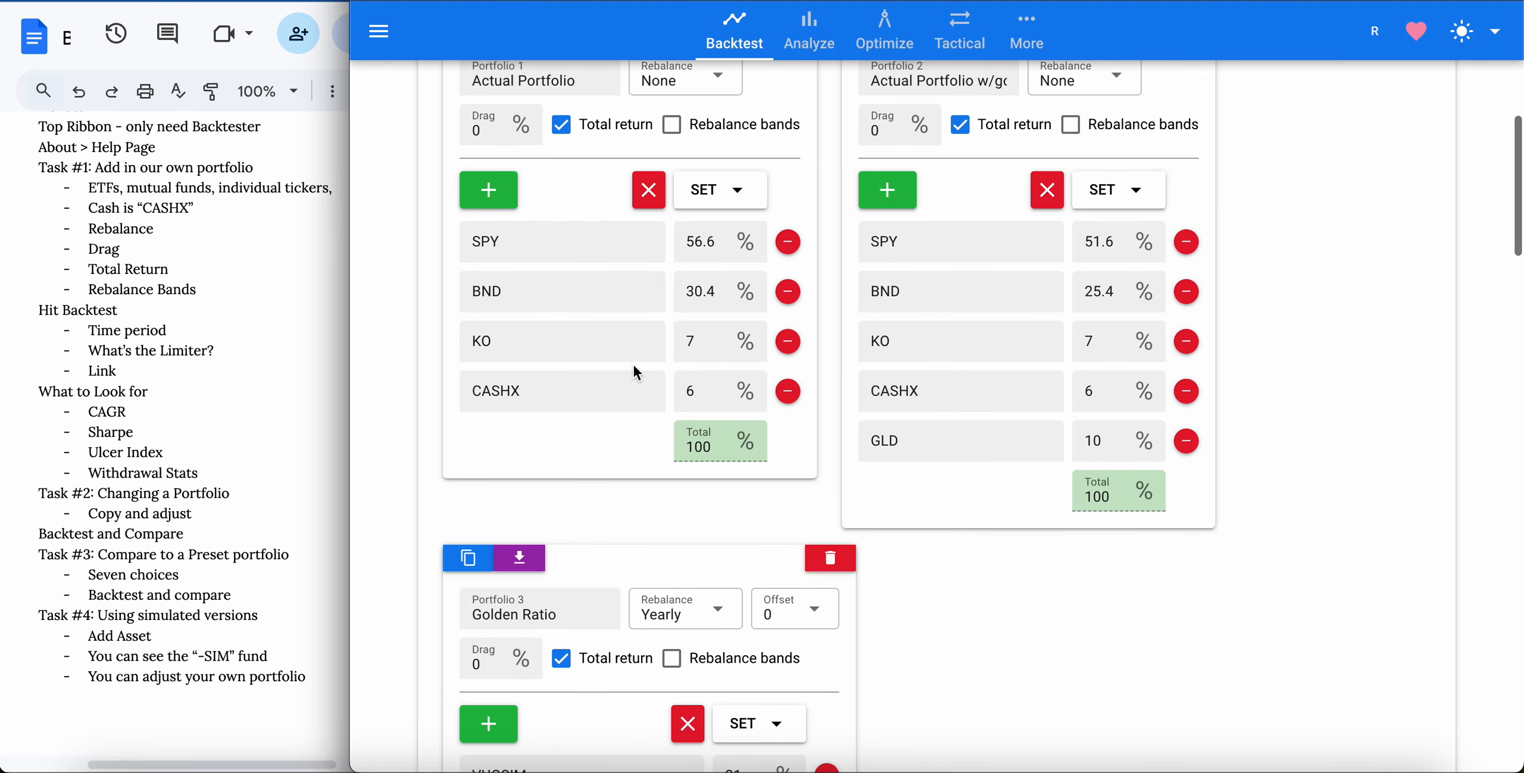
pyautogui.click(808, 411)
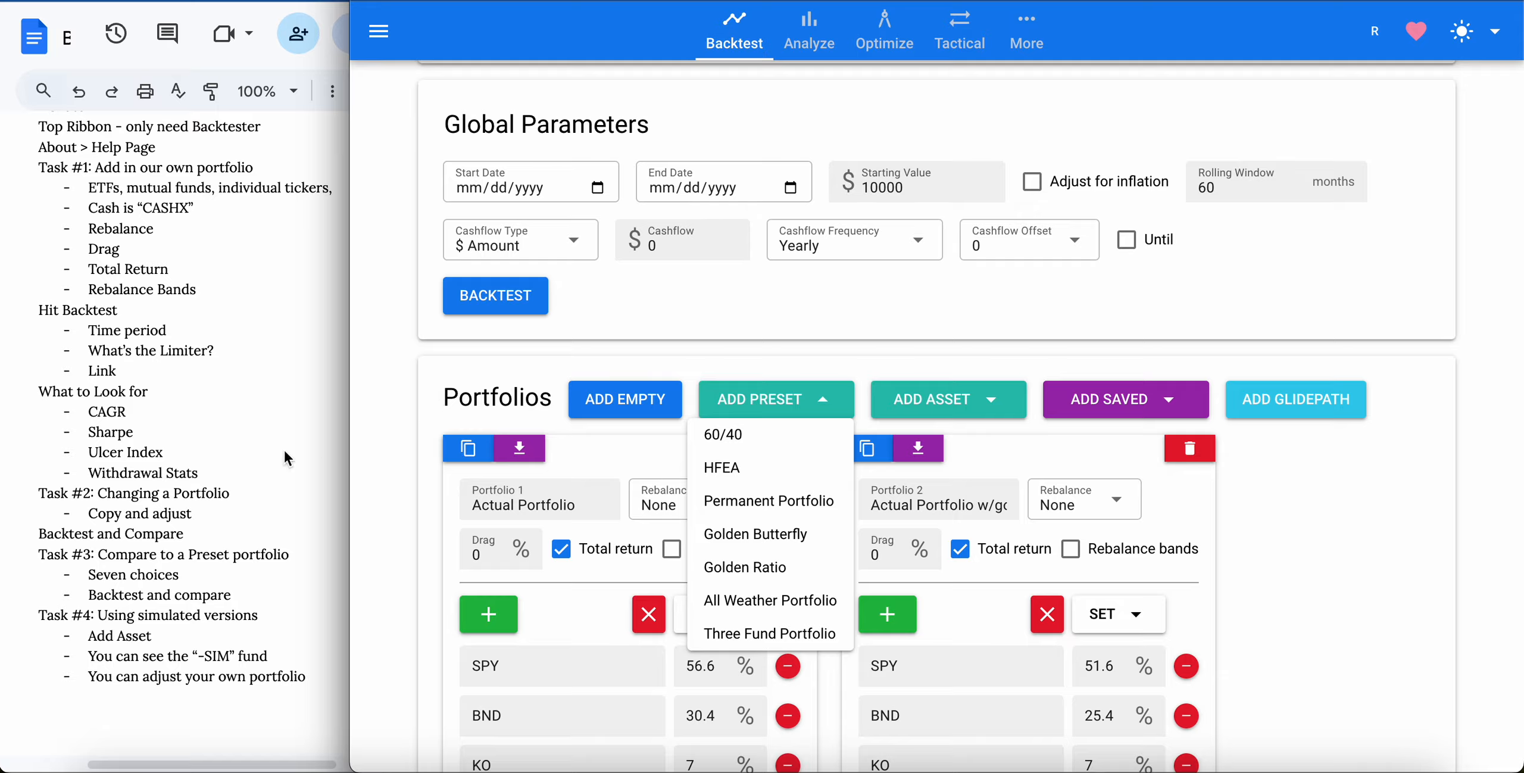
pyautogui.scroll(-3, 245, 463)
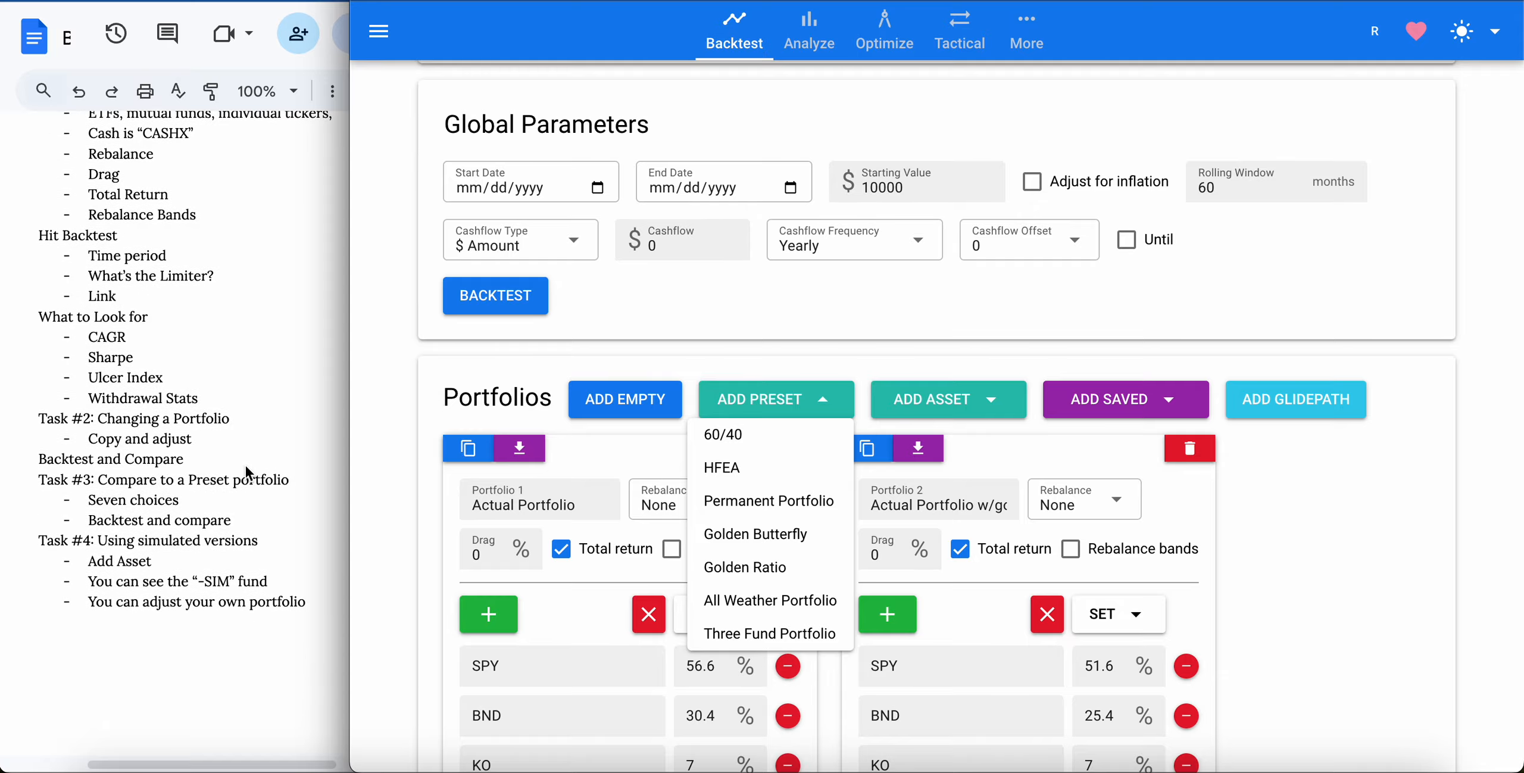
pyautogui.click(657, 333)
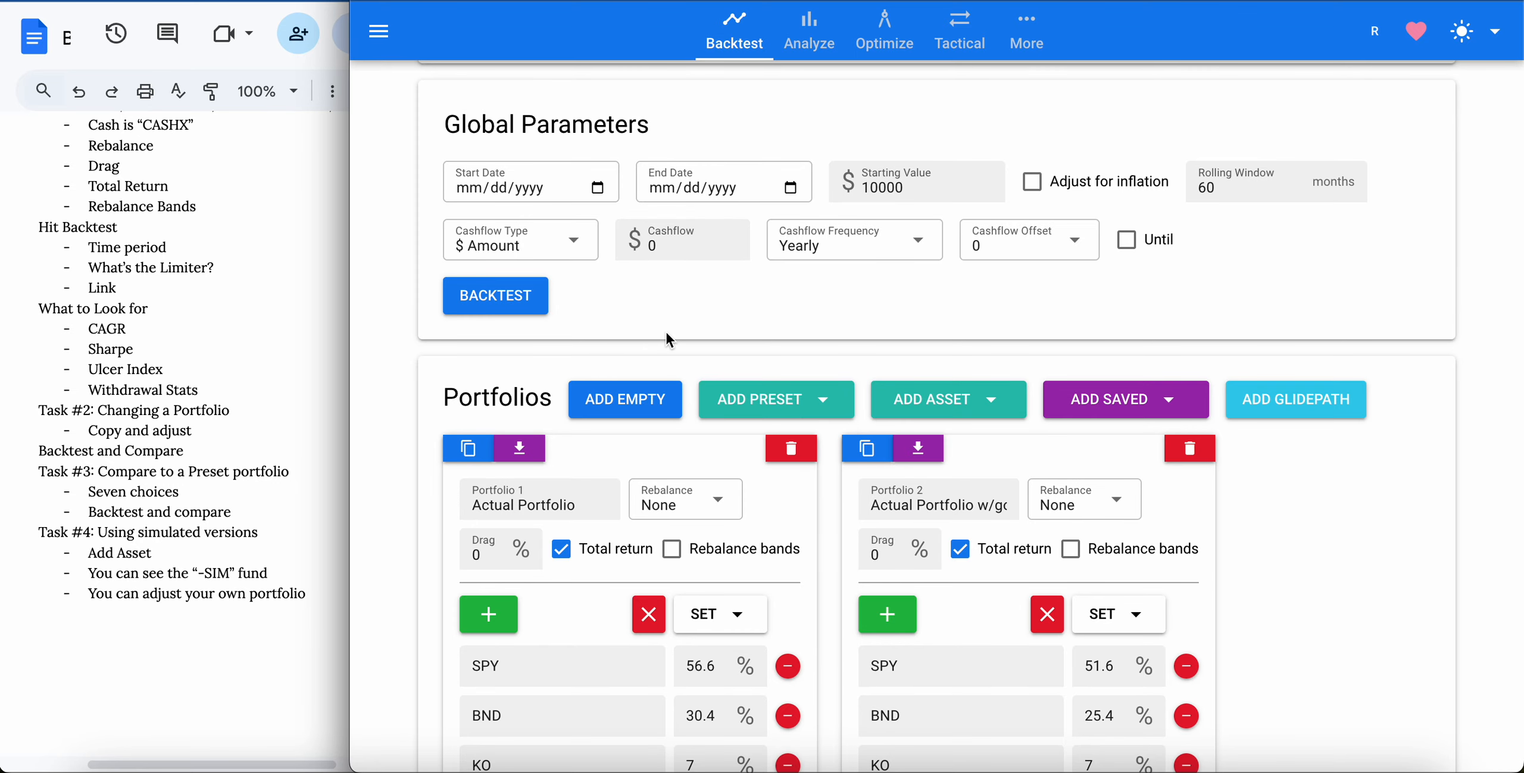
# Compare the simulated tickers in the Golden Ratio portfolio with the tickers used in the two custom portfolios.
pyautogui.scroll(-2, 669, 340)
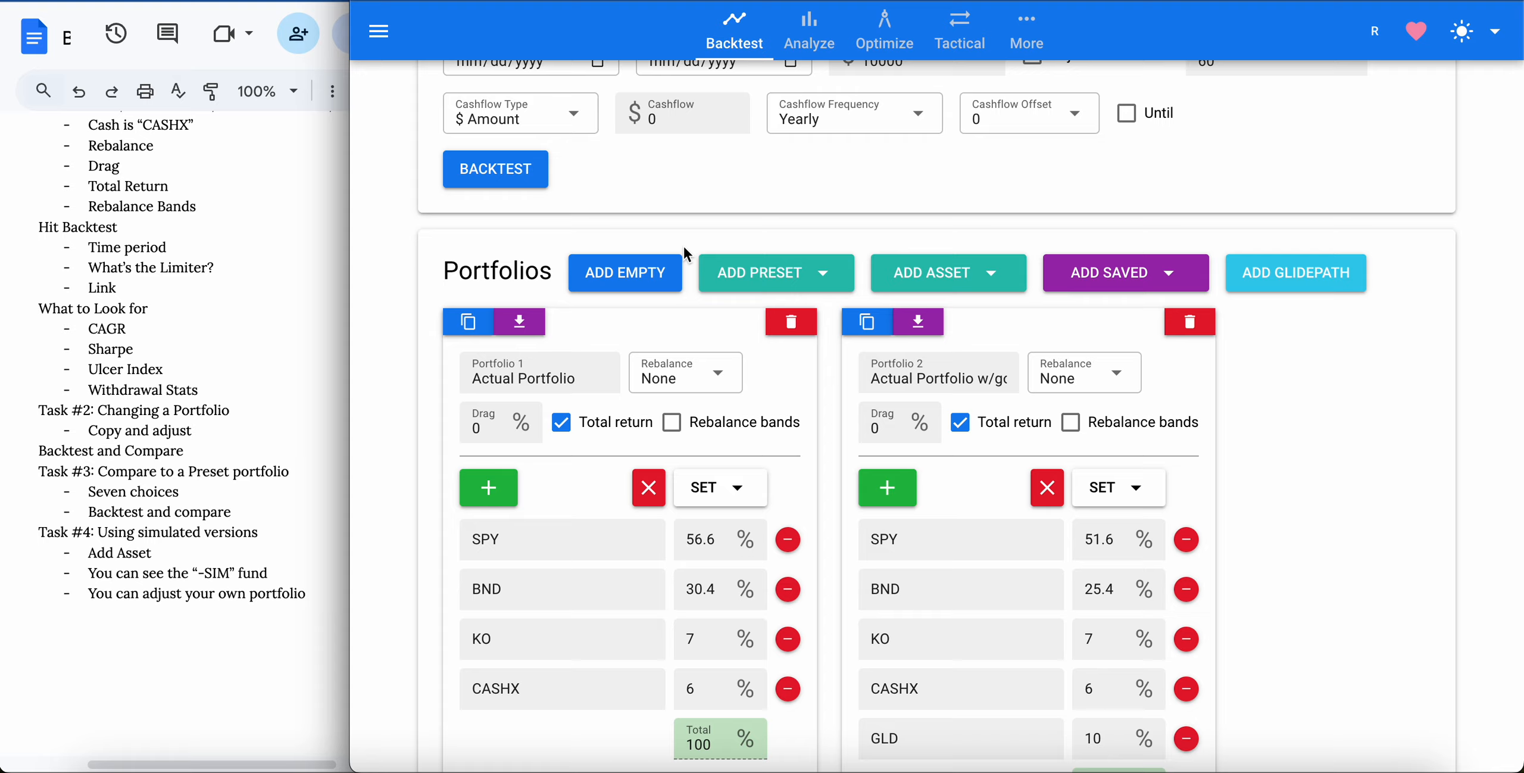
pyautogui.scroll(-10, 684, 244)
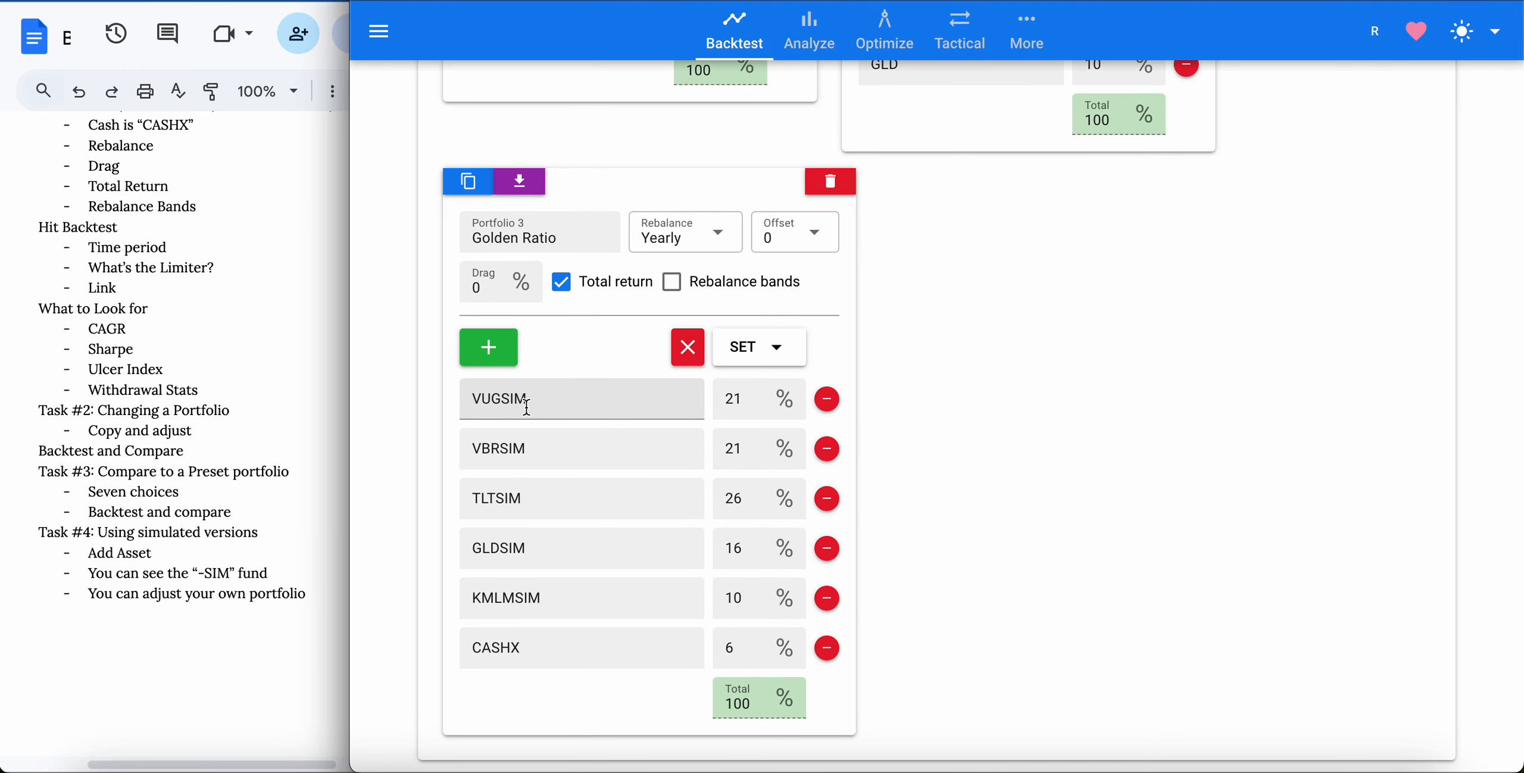
pyautogui.scroll(5, 530, 405)
pyautogui.scroll(3, 532, 411)
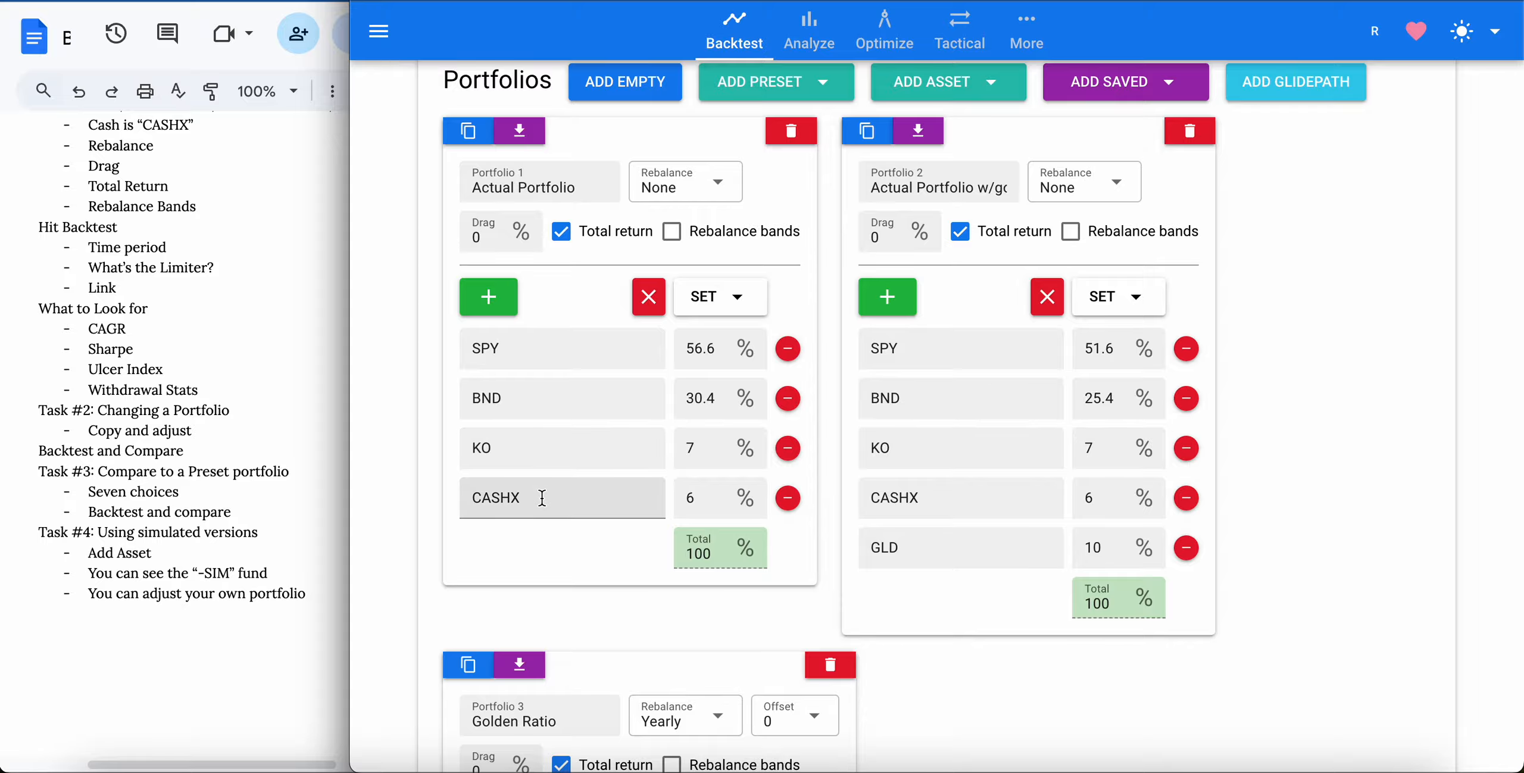
pyautogui.scroll(-3, 542, 498)
pyautogui.scroll(1, 540, 495)
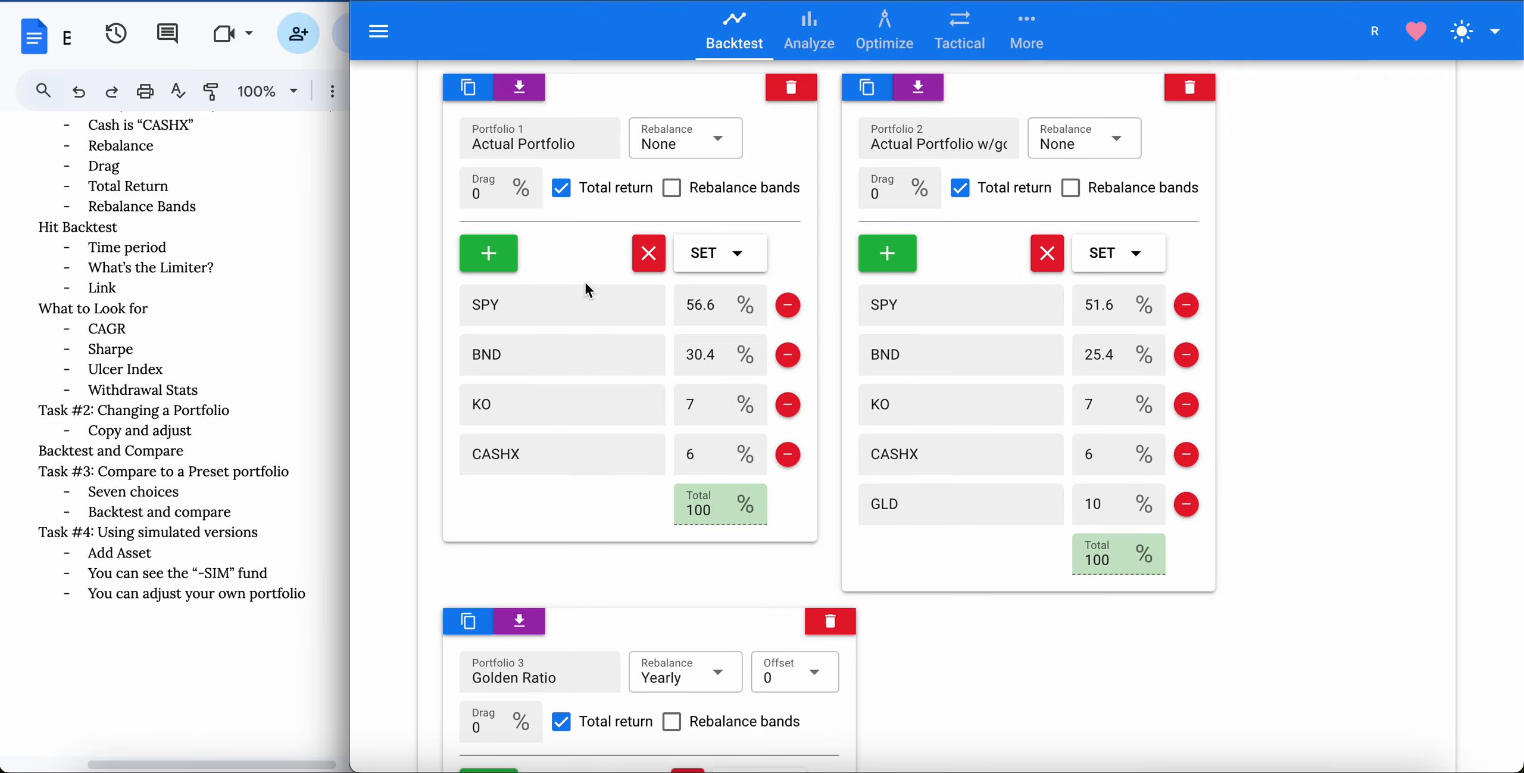
# Clone Actual Portfolio and name the copy "LongBacktest Actual Portfolio".
pyautogui.scroll(1, 588, 290)
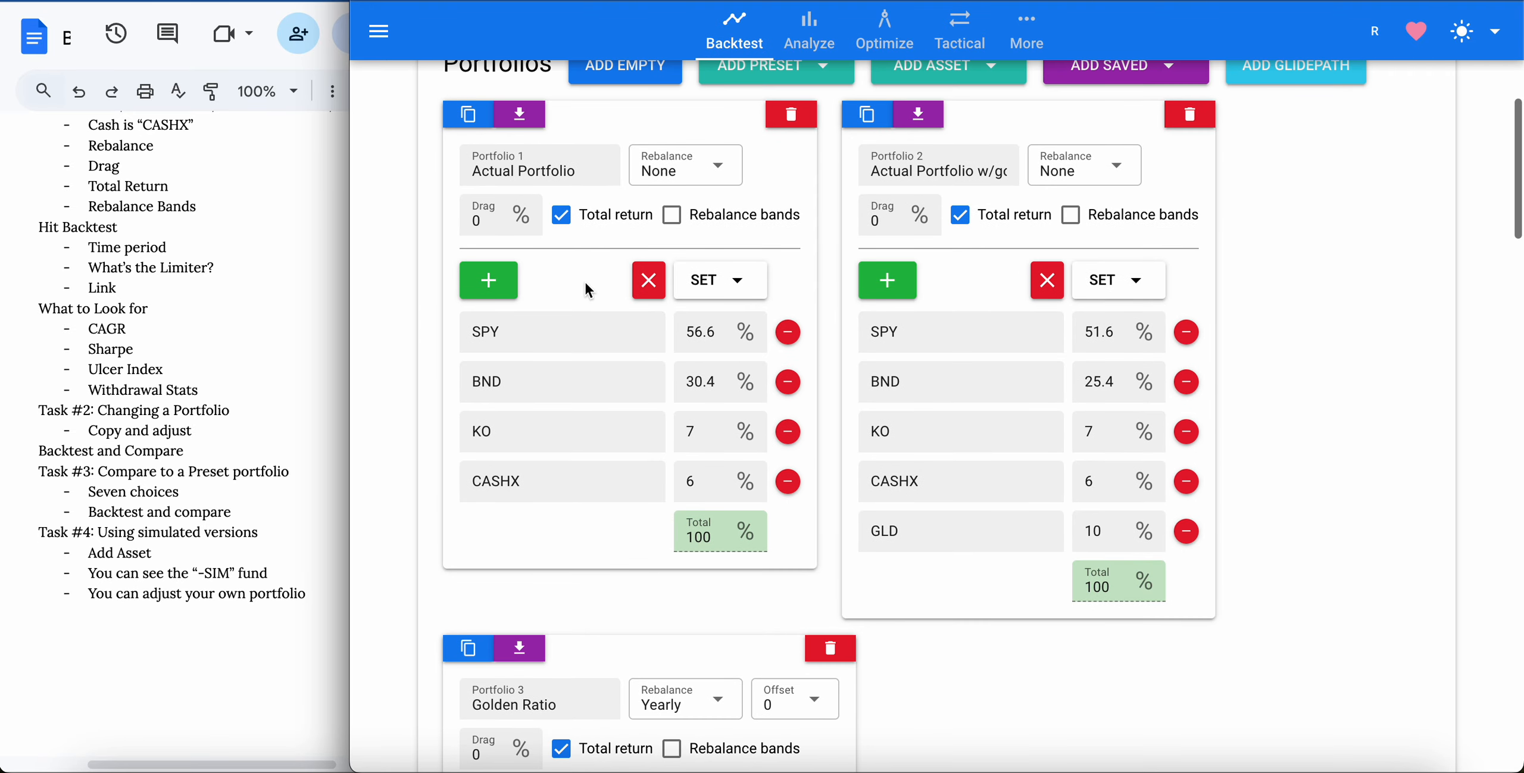
pyautogui.click(466, 122)
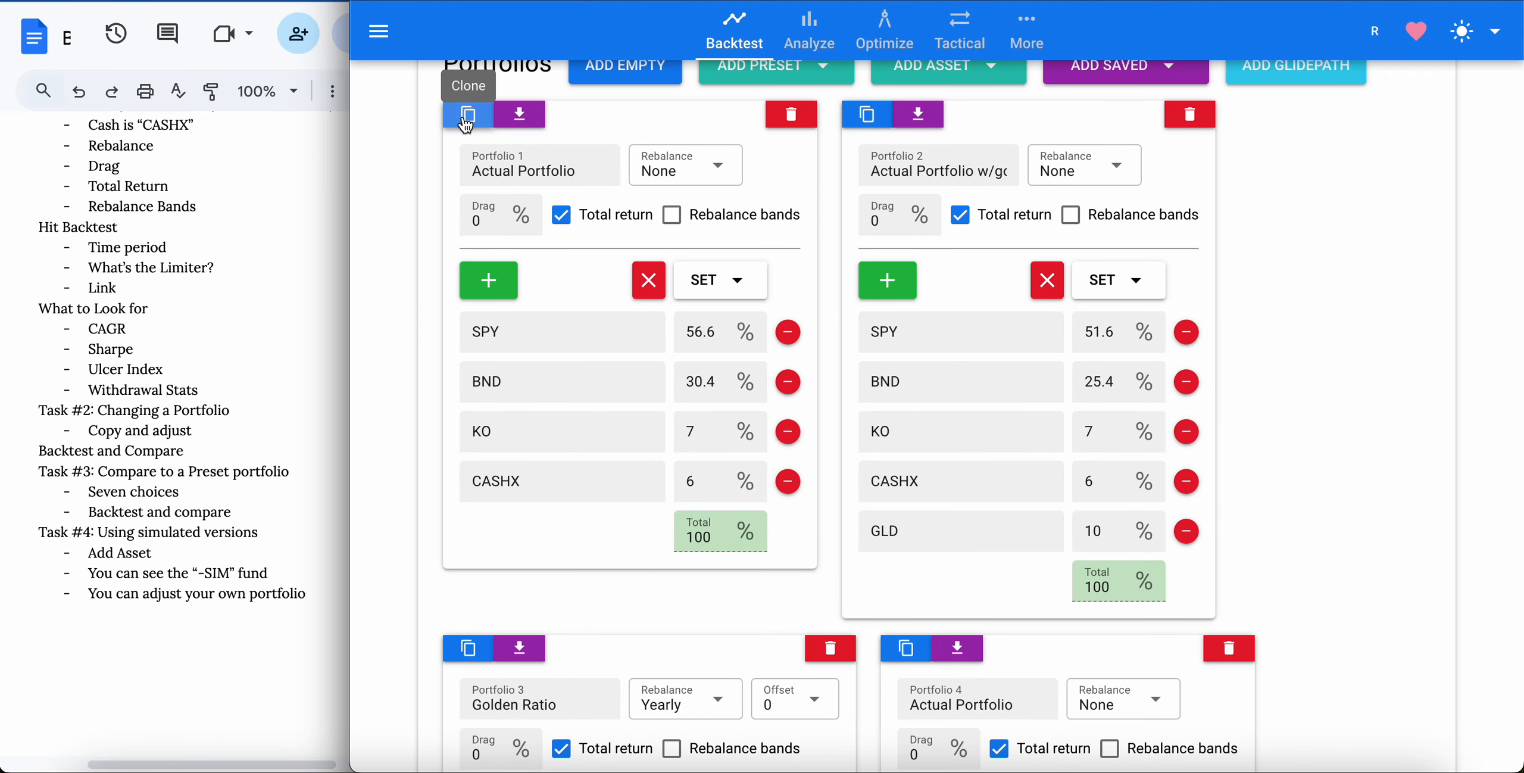
pyautogui.click(914, 703)
pyautogui.write('LongBackte')
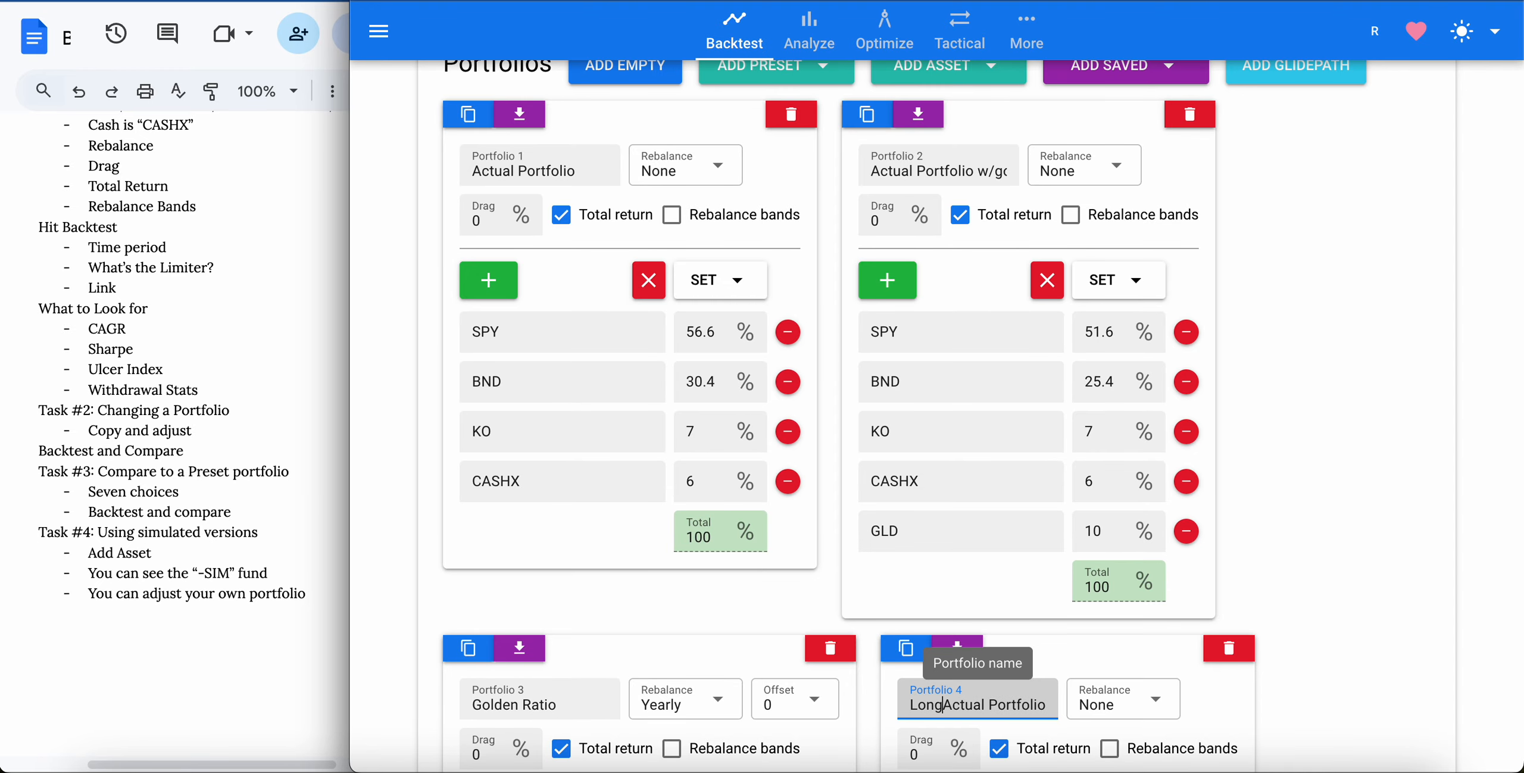
pyautogui.write('st')
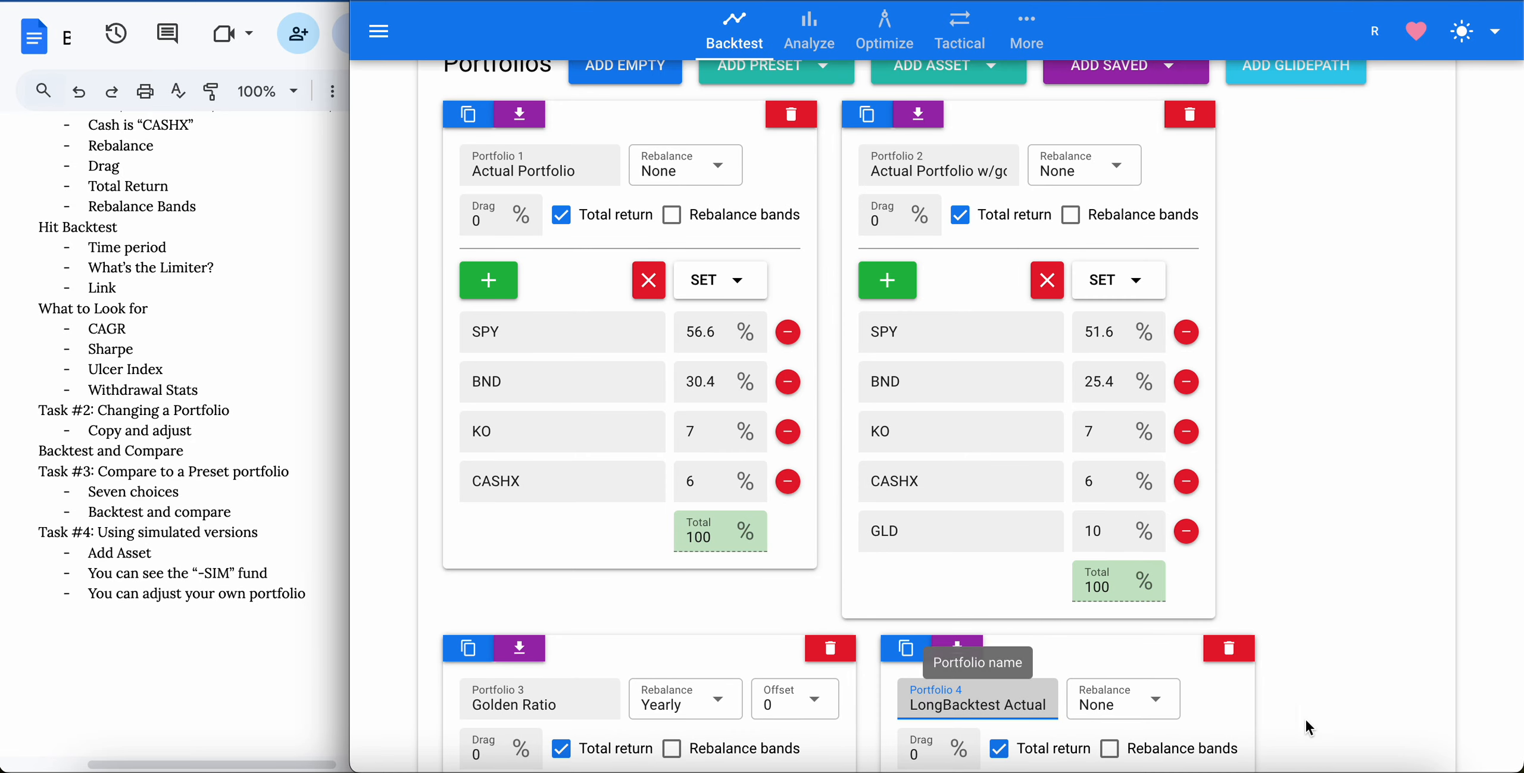
pyautogui.click(1337, 674)
# Replace SPY with SPYSIM and BND with BNDSIM in LongBacktest Actual Portfolio.
pyautogui.scroll(-5, 1338, 674)
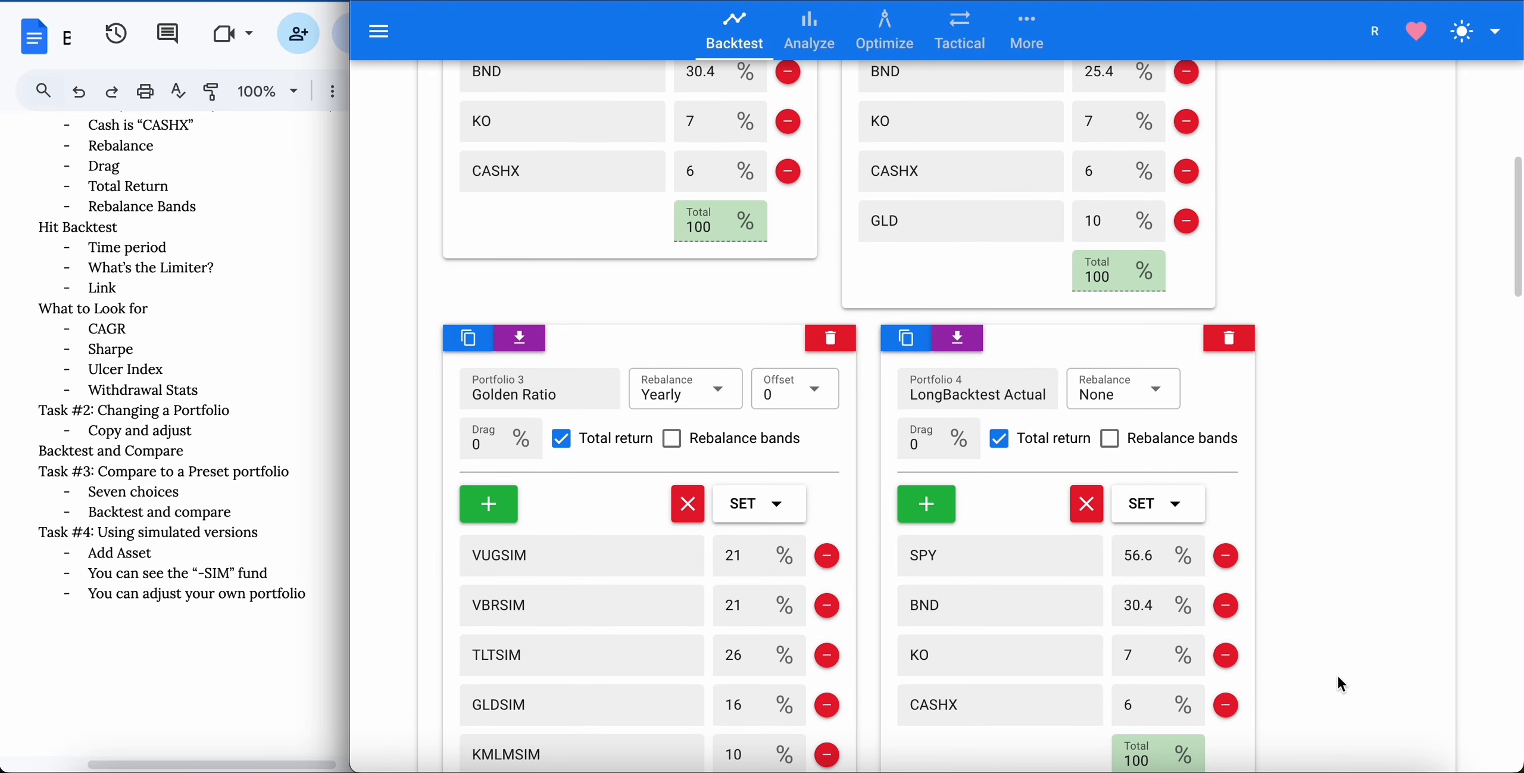
pyautogui.scroll(-1, 1338, 674)
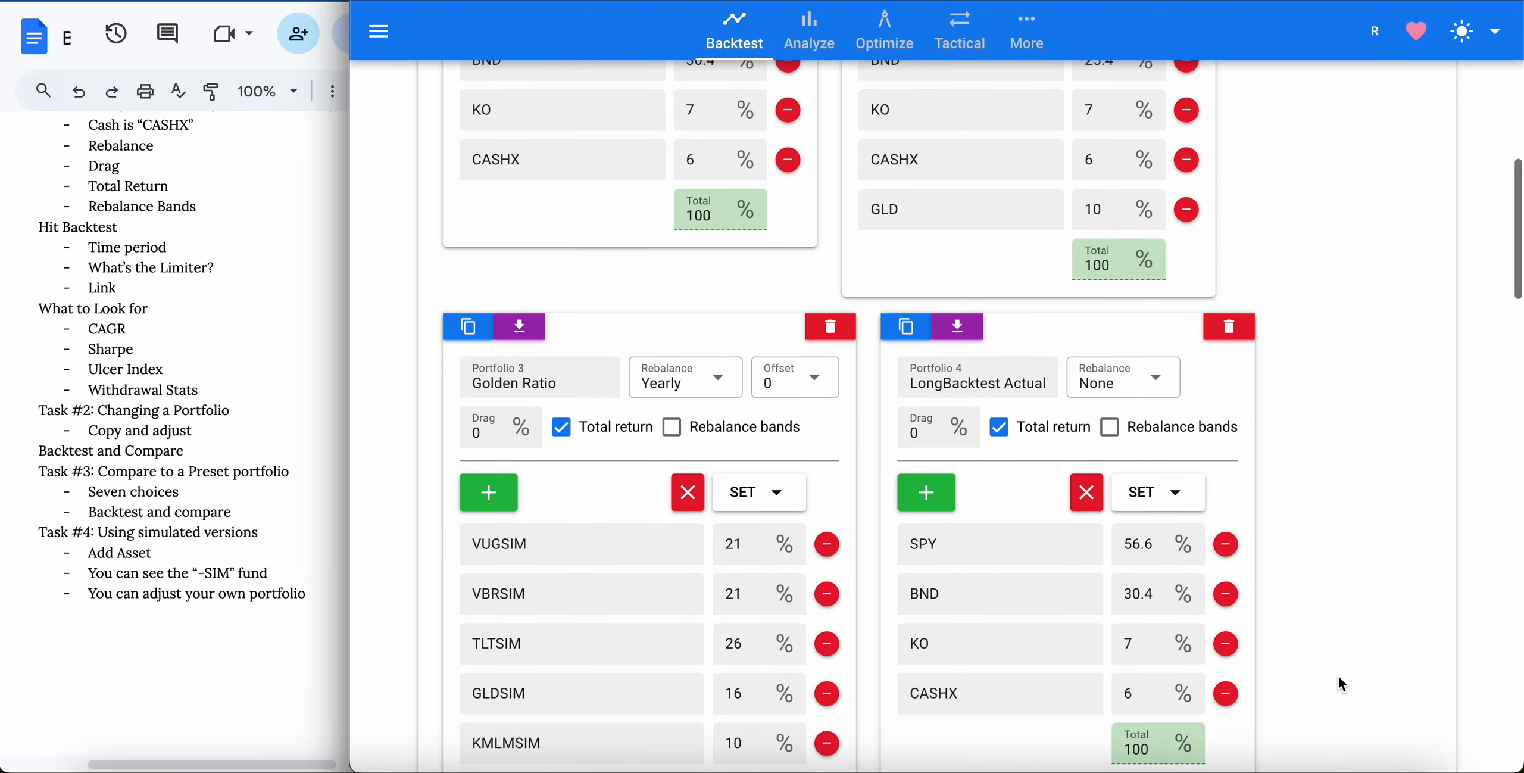
pyautogui.click(1001, 545)
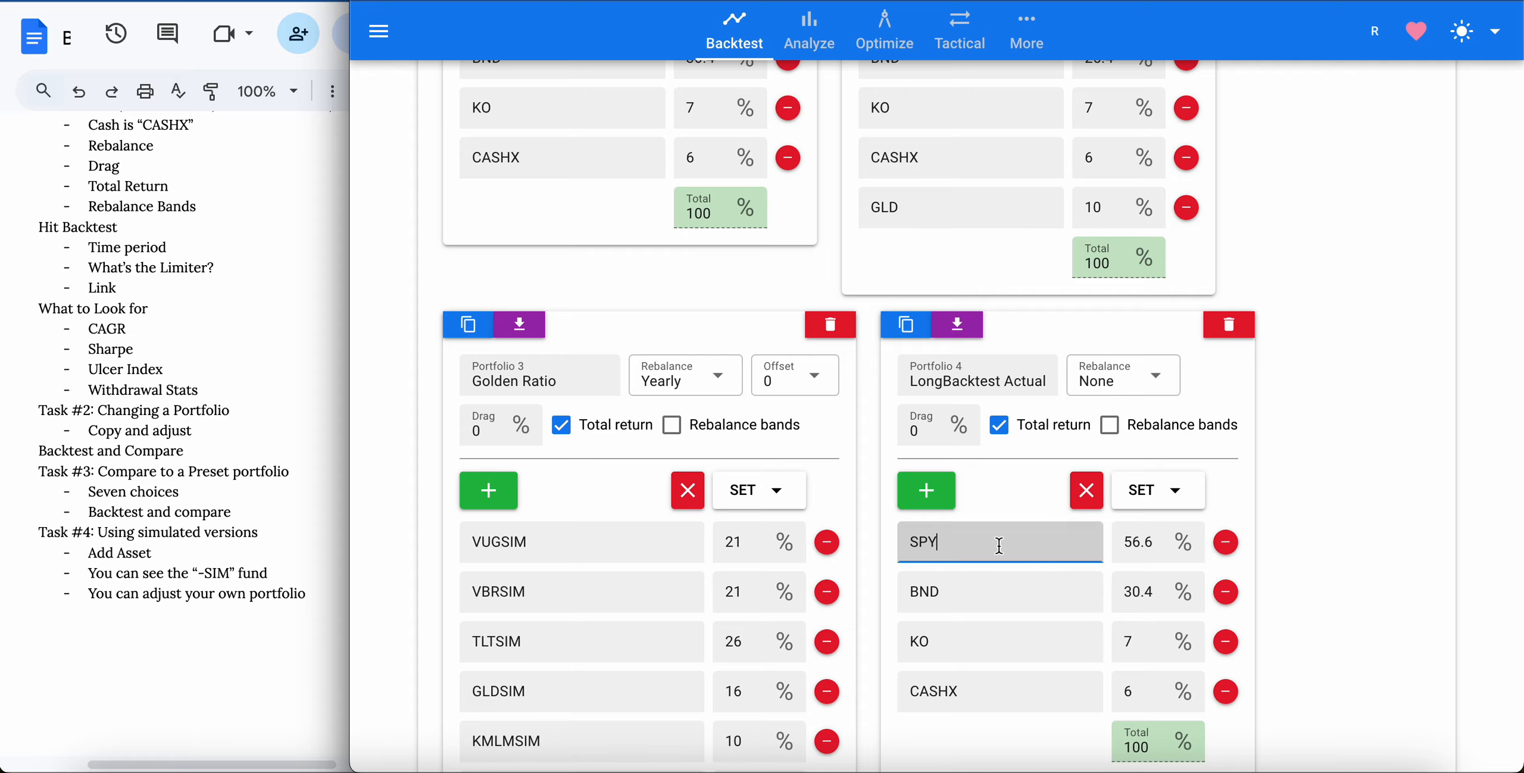
pyautogui.write('SIM')
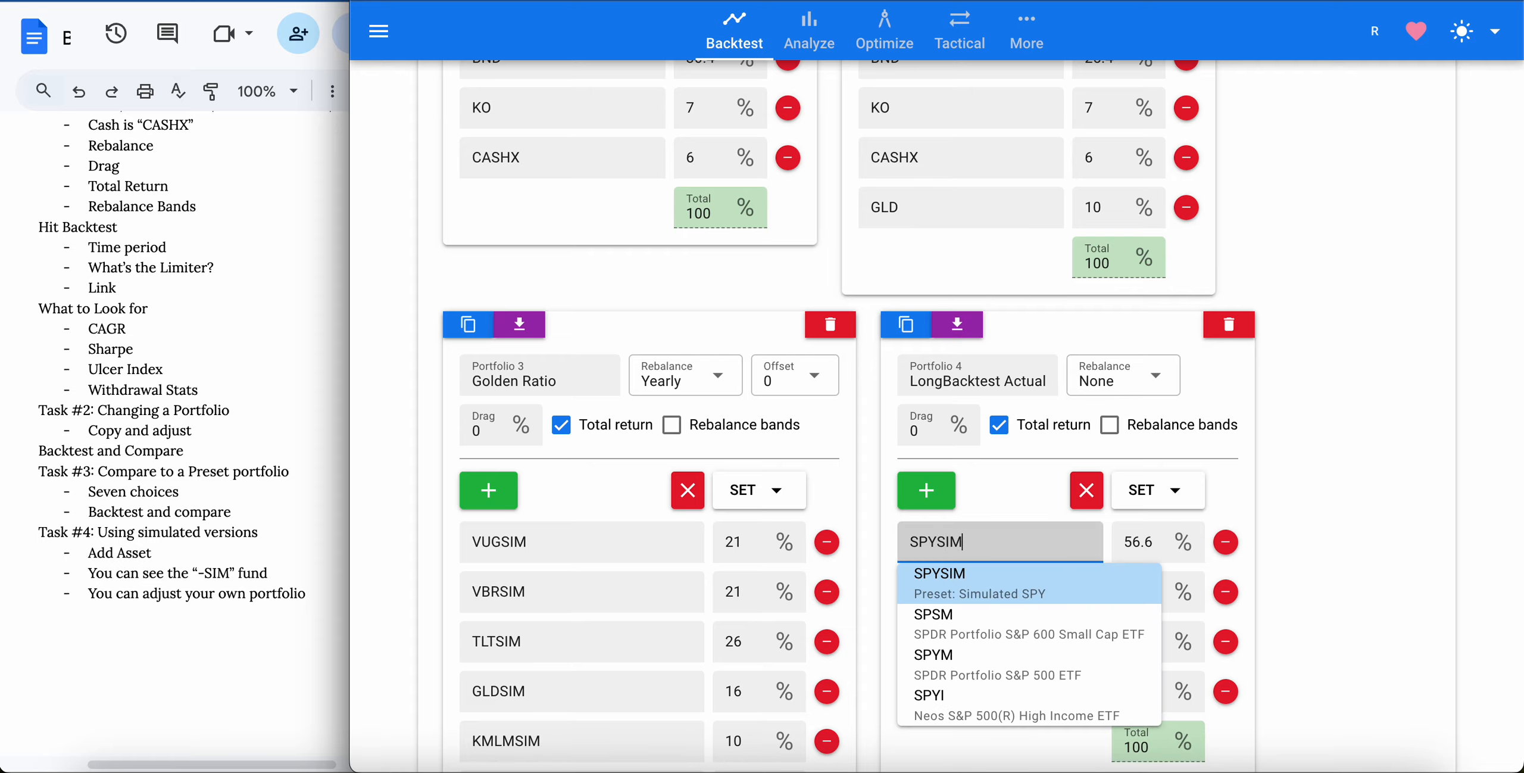
pyautogui.click(991, 582)
pyautogui.click(978, 590)
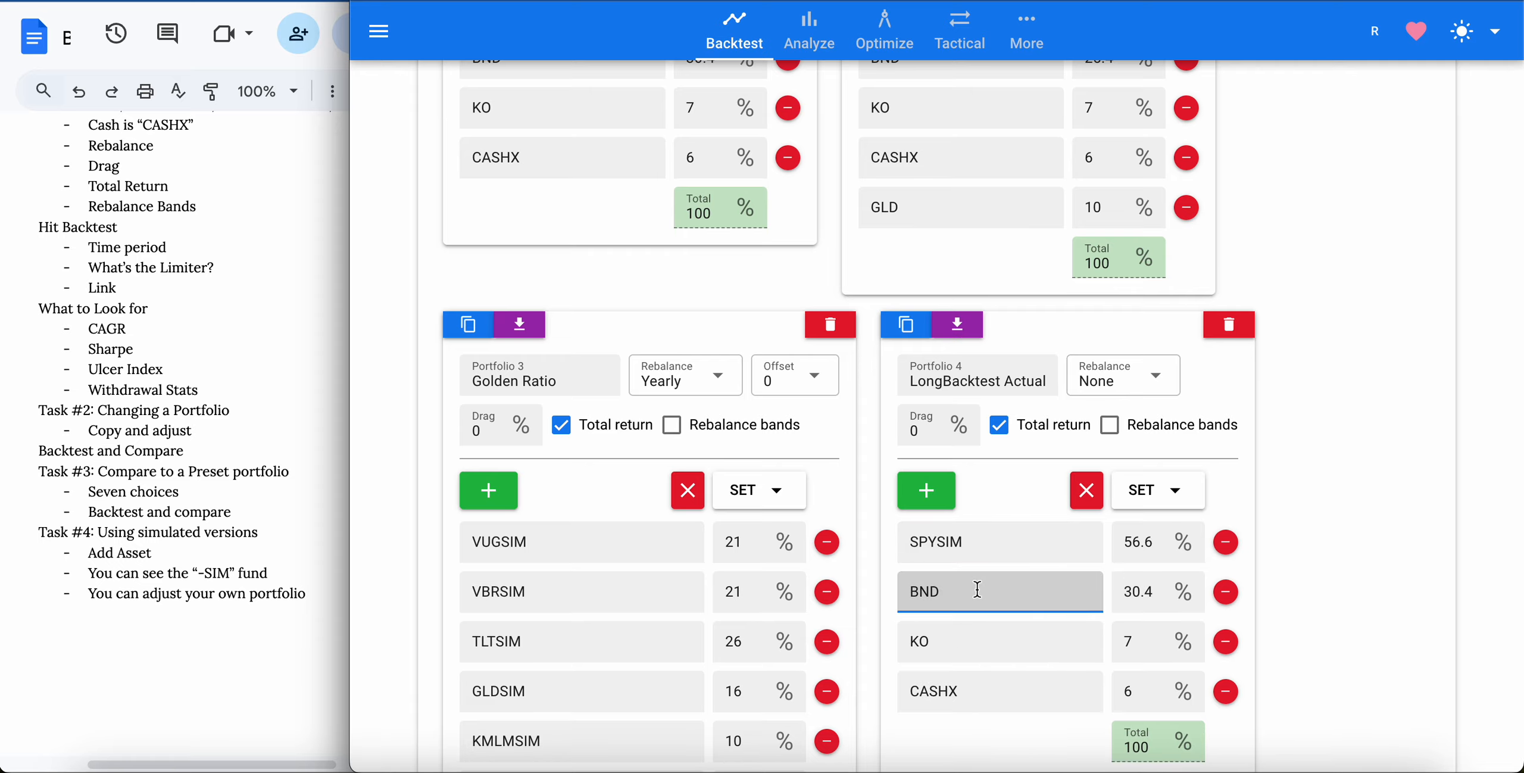
pyautogui.write('SIM')
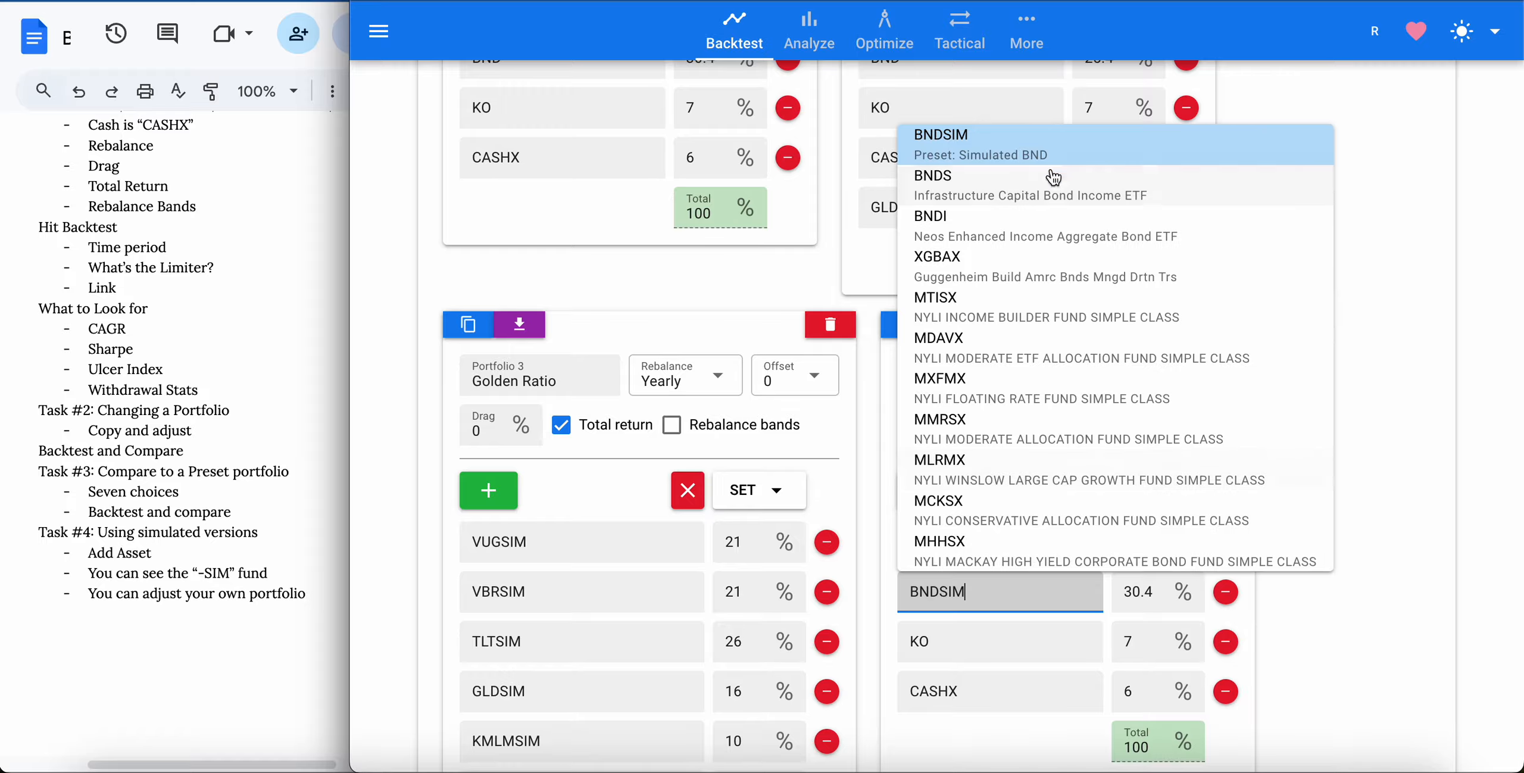
pyautogui.click(1038, 150)
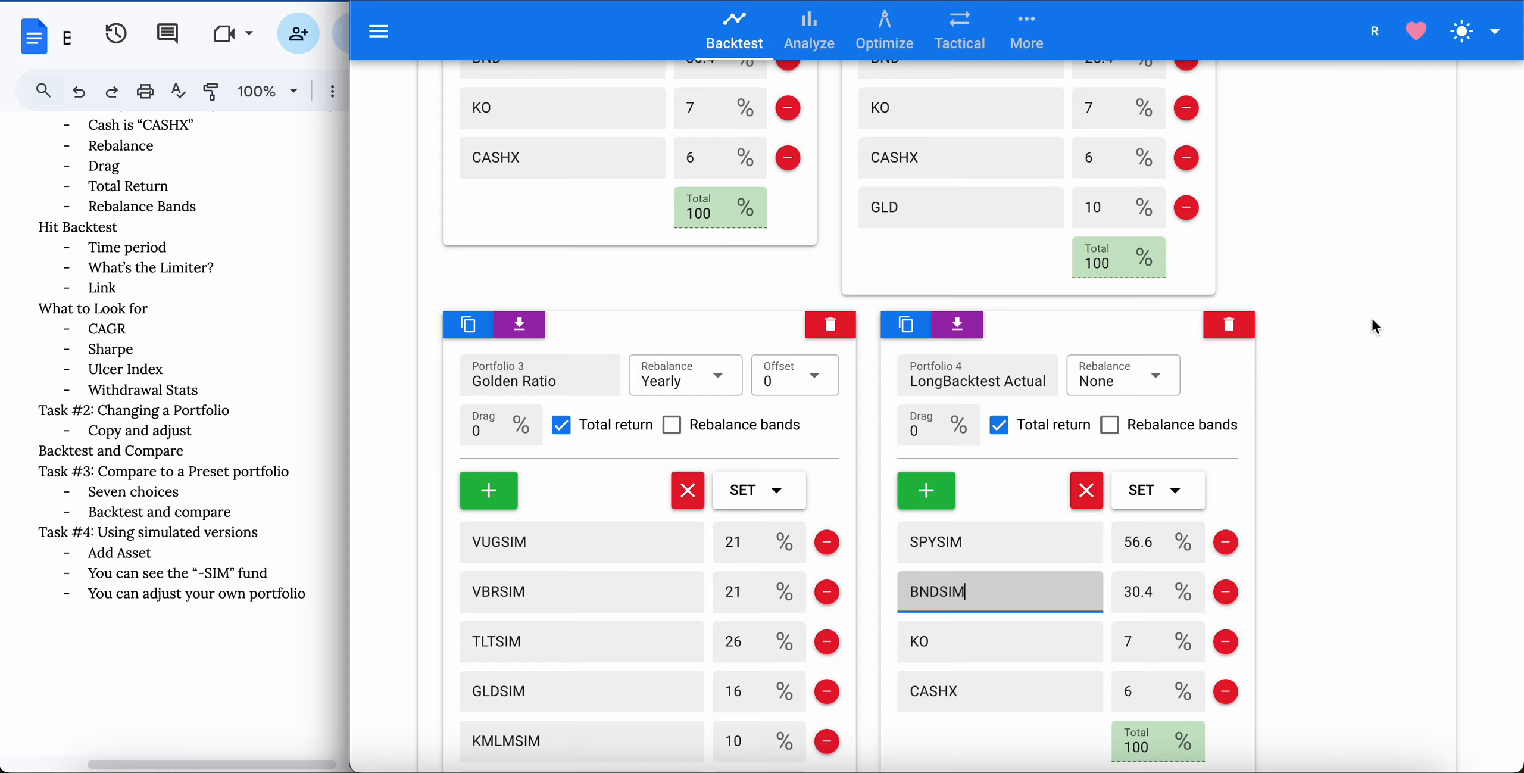
# Backtest all four portfolios together, including the simulated-ticker LongBacktest Actual Portfolio.
pyautogui.scroll(-2, 1372, 320)
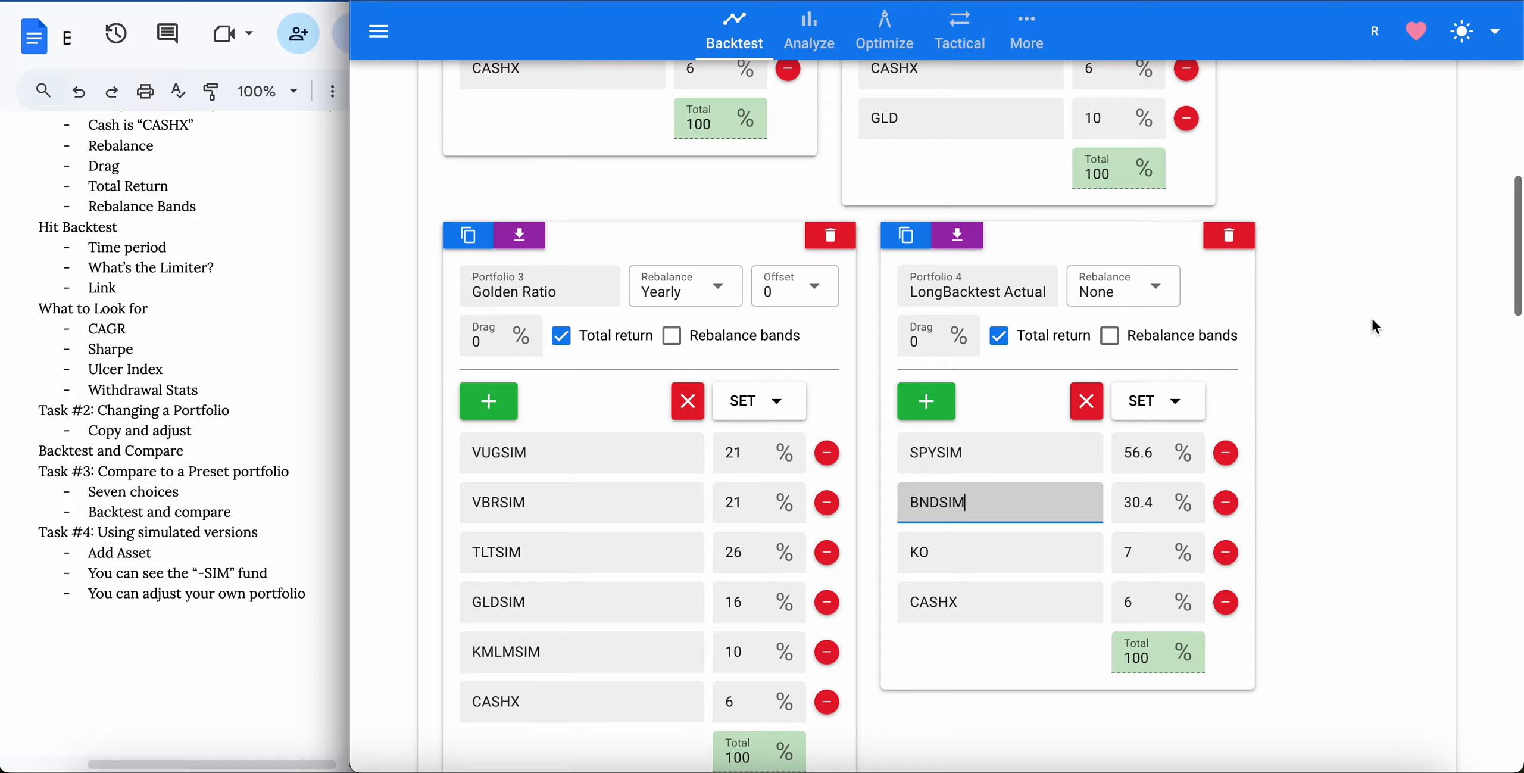
pyautogui.scroll(2, 1376, 326)
pyautogui.scroll(-1, 1376, 326)
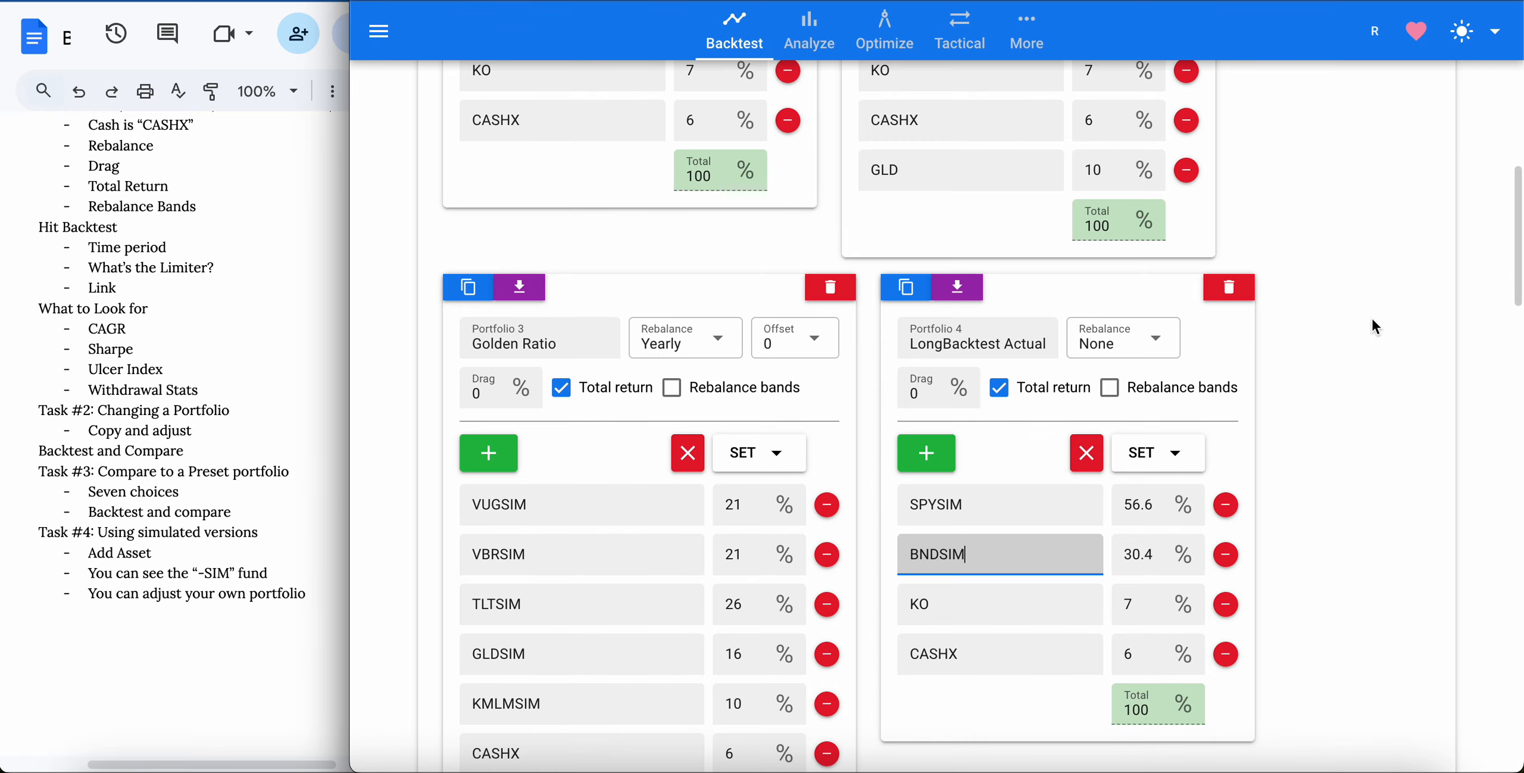
pyautogui.scroll(-2, 1373, 320)
pyautogui.scroll(10, 1373, 320)
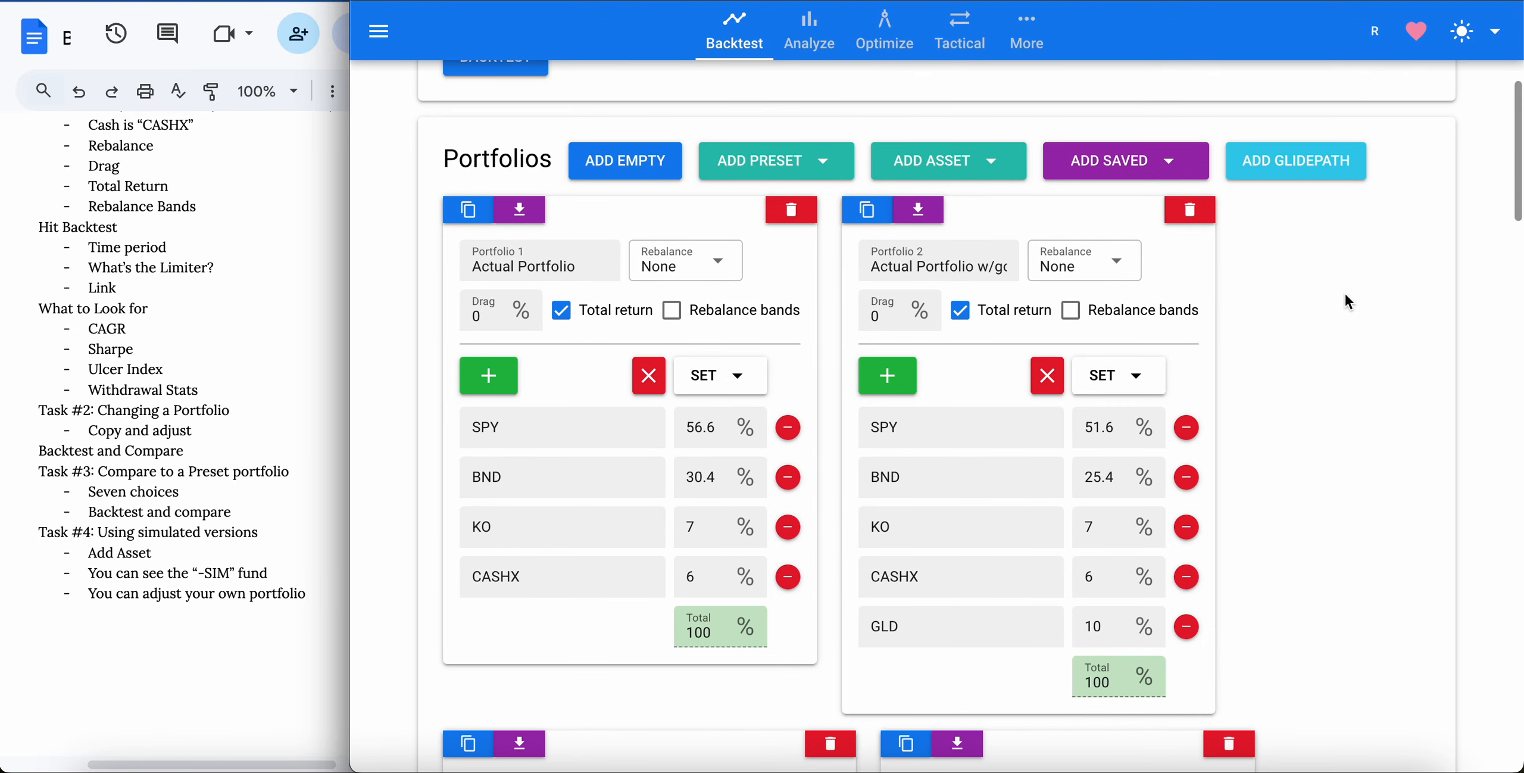
pyautogui.scroll(3, 1347, 293)
pyautogui.click(513, 201)
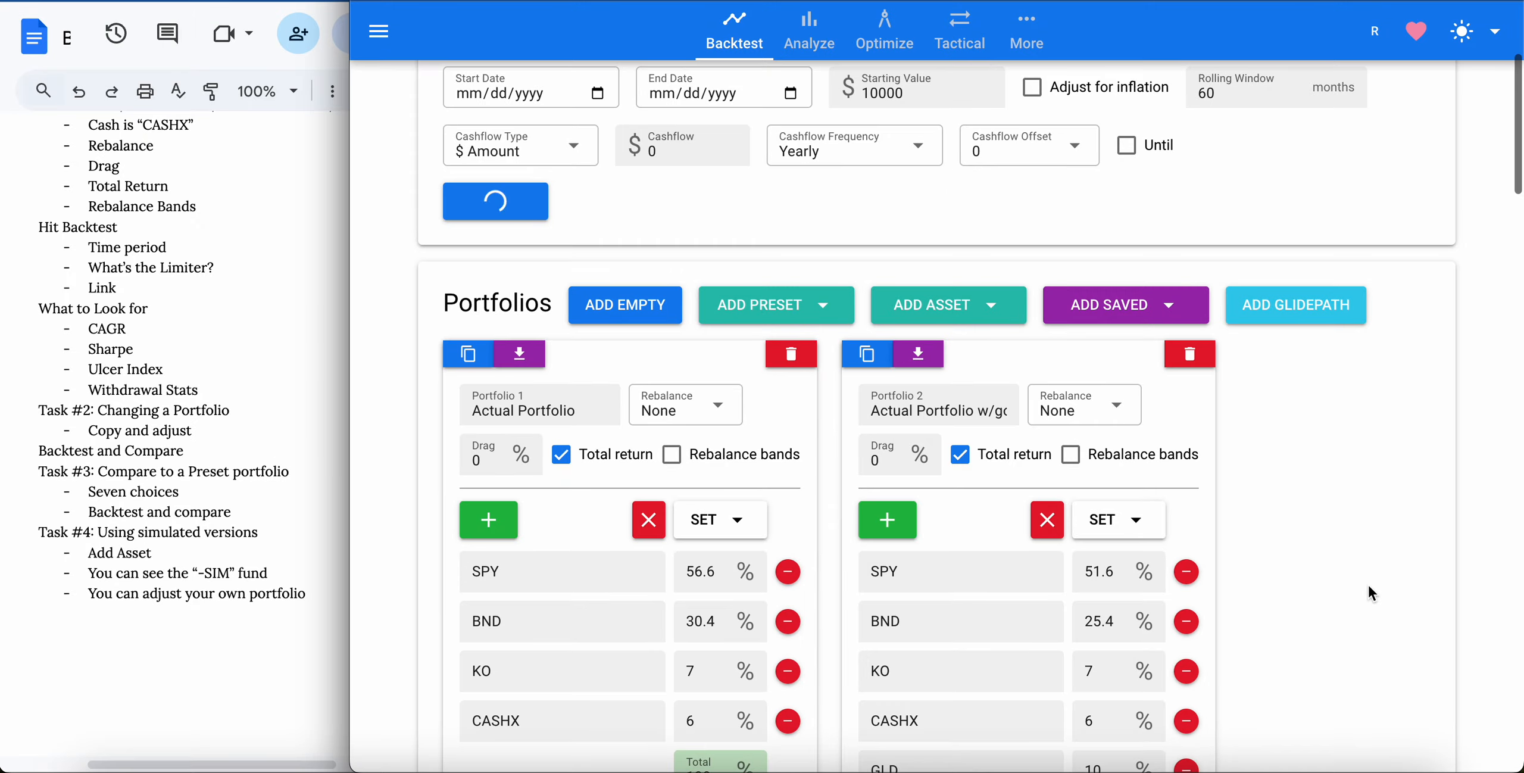
# Check the period covered by the four-portfolio results and which ticker limits its start date.
pyautogui.scroll(-9, 1369, 586)
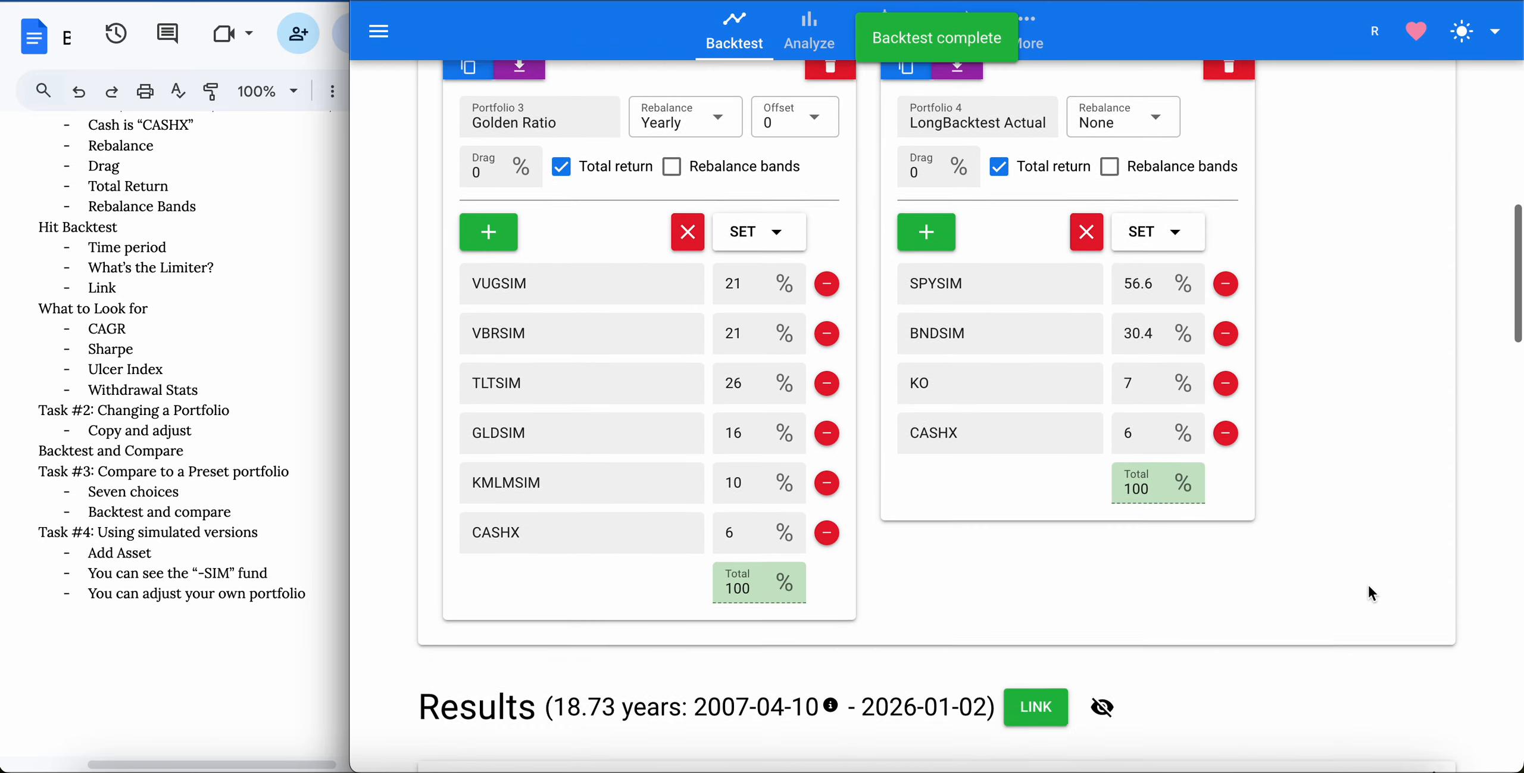
pyautogui.scroll(4, 1369, 586)
pyautogui.scroll(-3, 1369, 593)
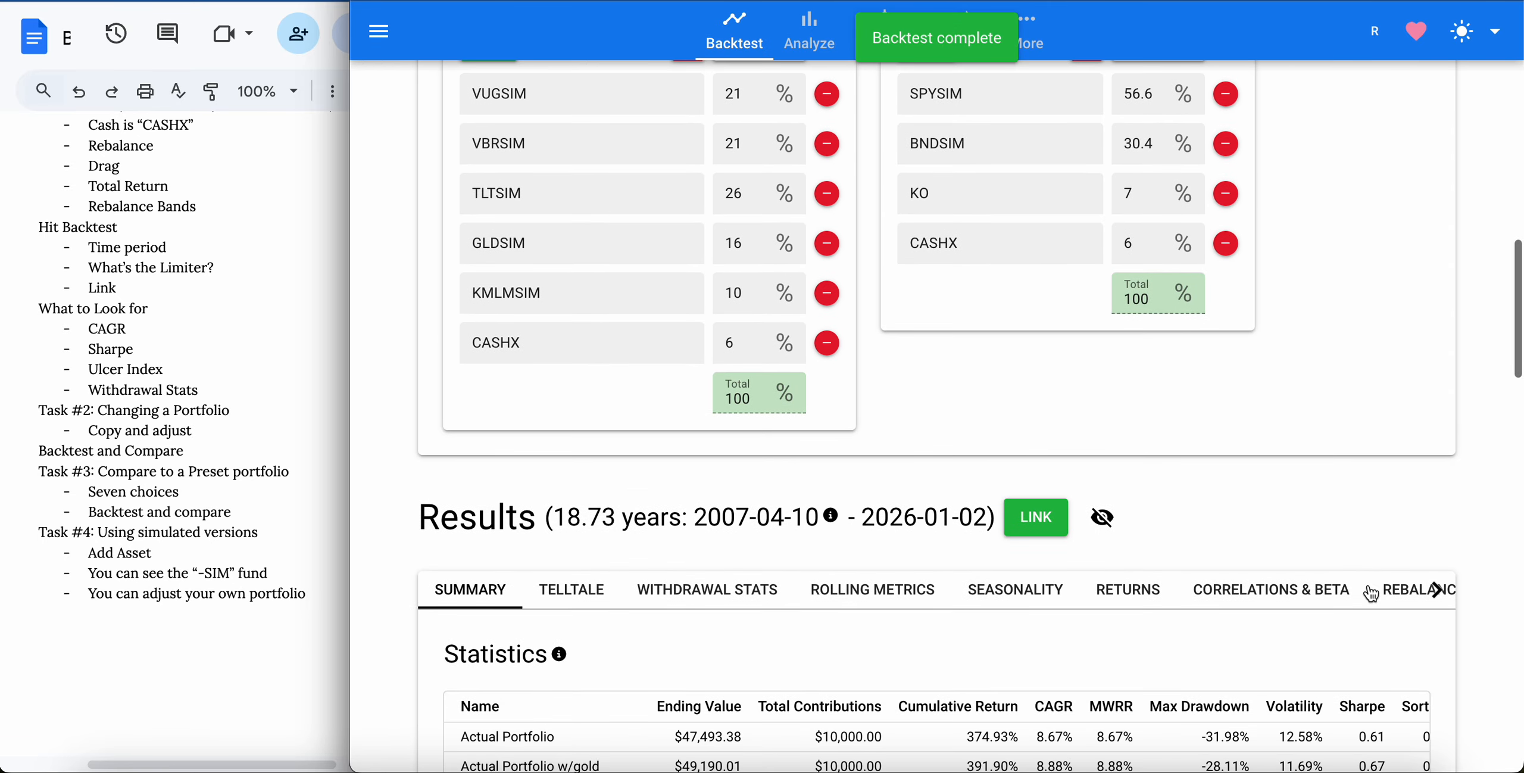
pyautogui.moveTo(833, 523)
# Delete Actual Portfolio and rerun the backtest with the three remaining portfolios.
pyautogui.scroll(12, 833, 523)
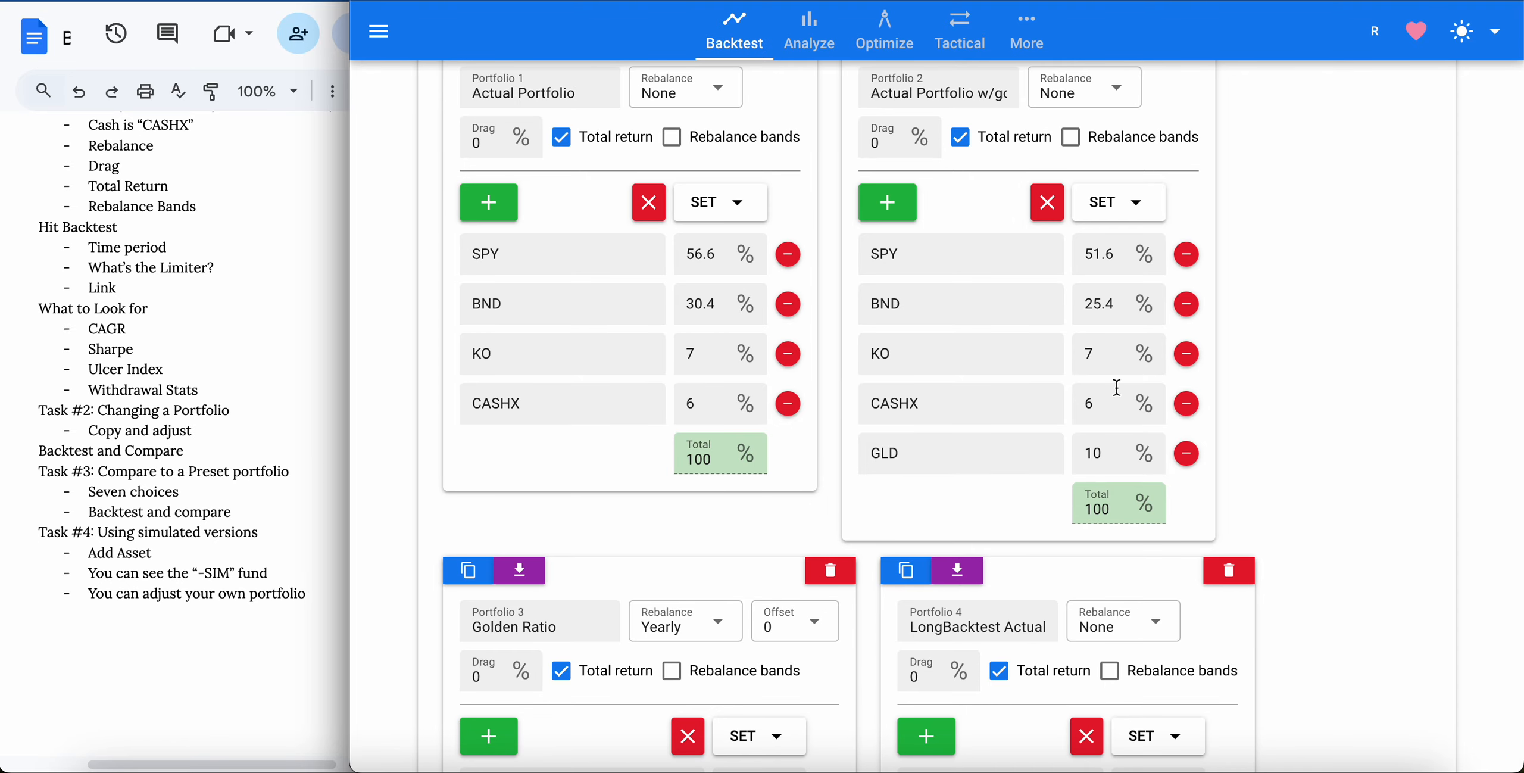
pyautogui.scroll(-3, 753, 498)
pyautogui.scroll(6, 754, 497)
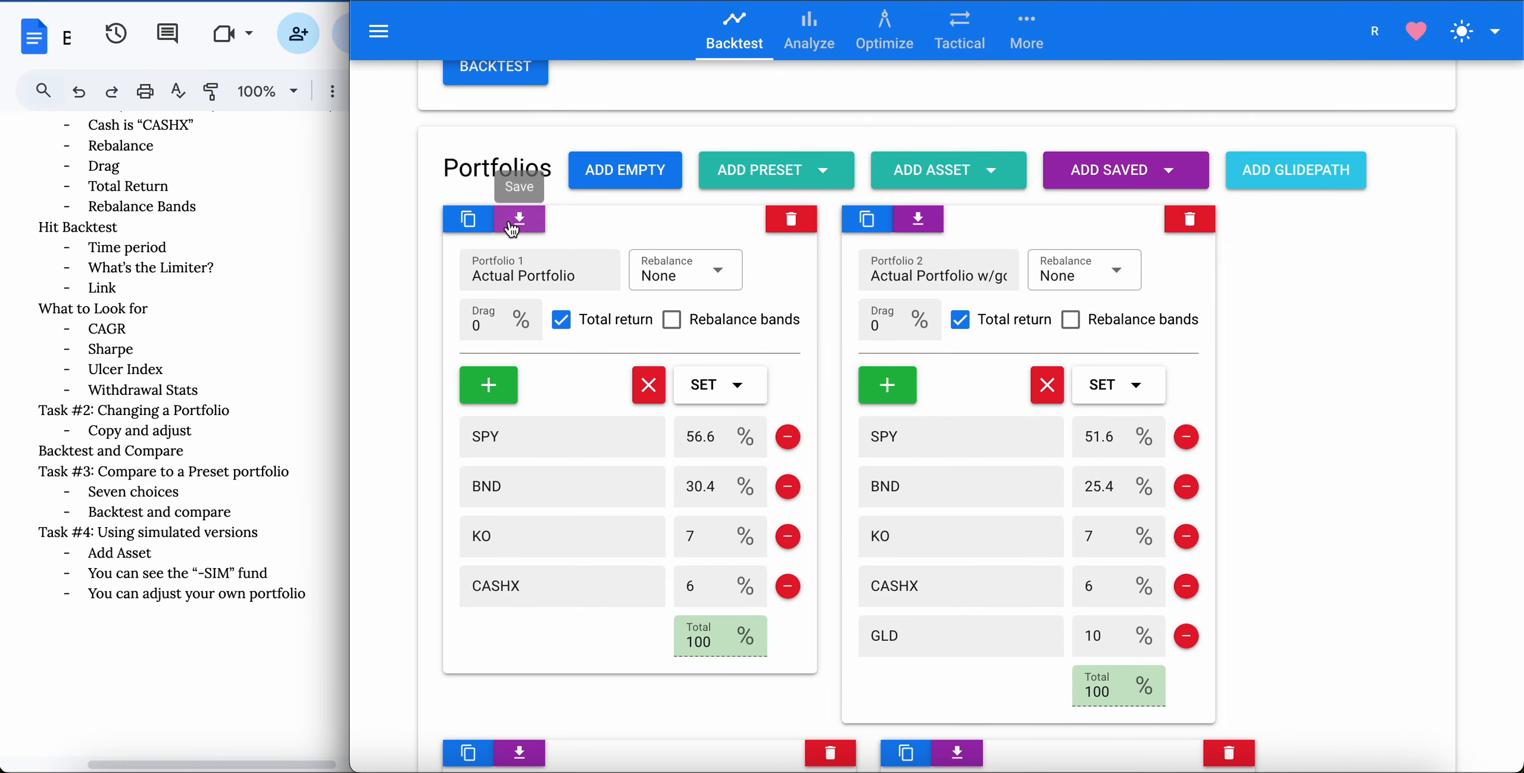
pyautogui.click(792, 219)
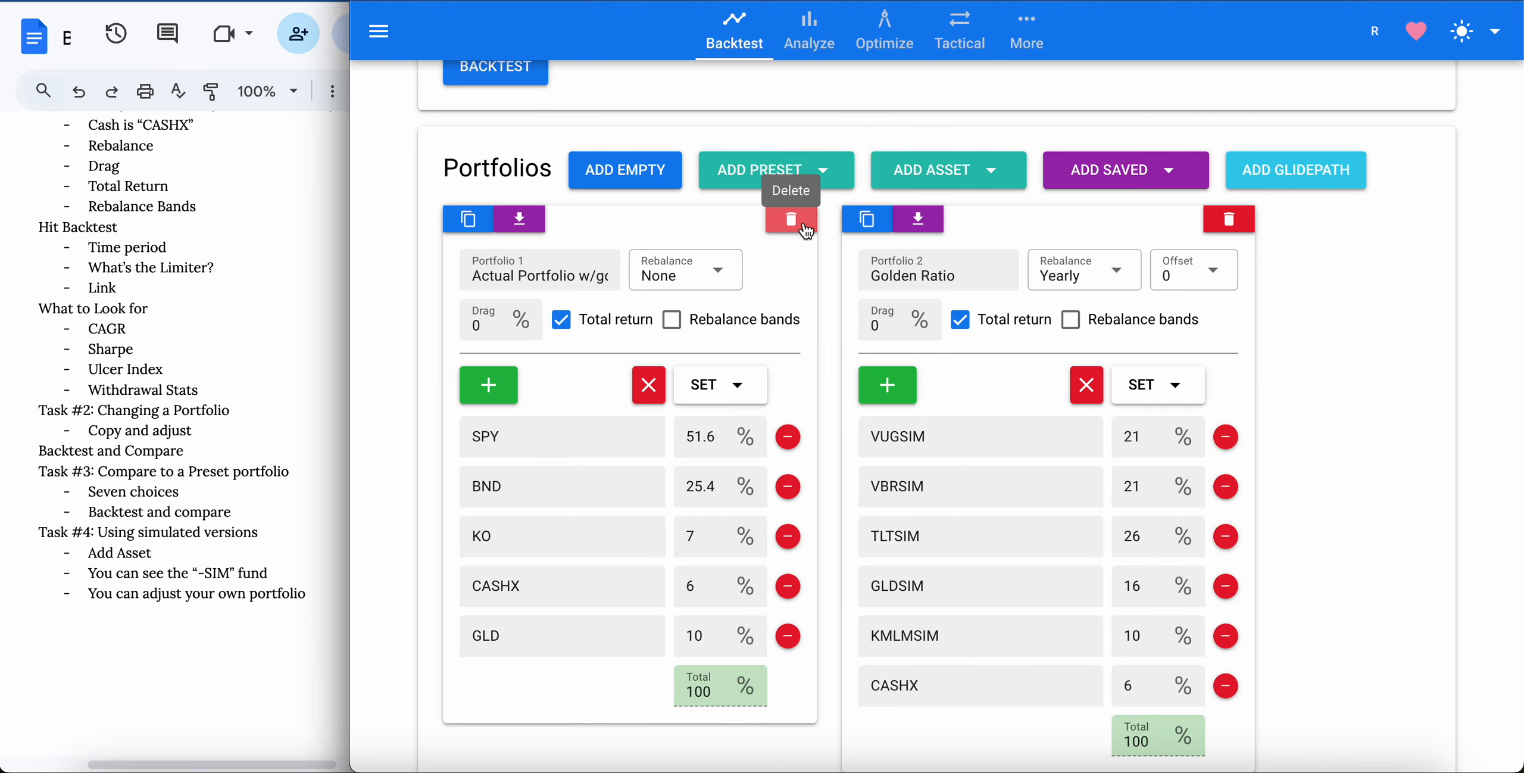
pyautogui.scroll(1, 1355, 433)
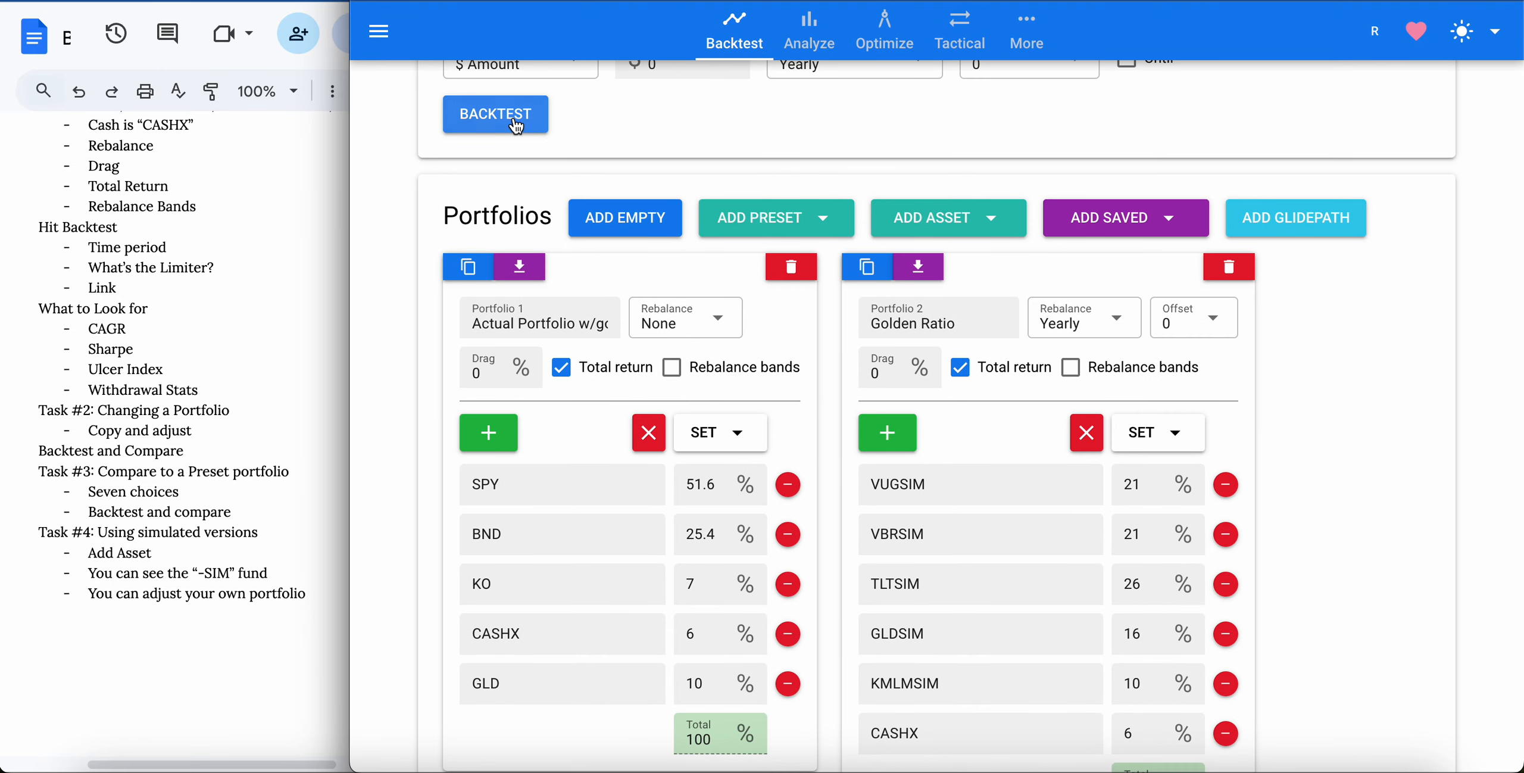
pyautogui.click(496, 114)
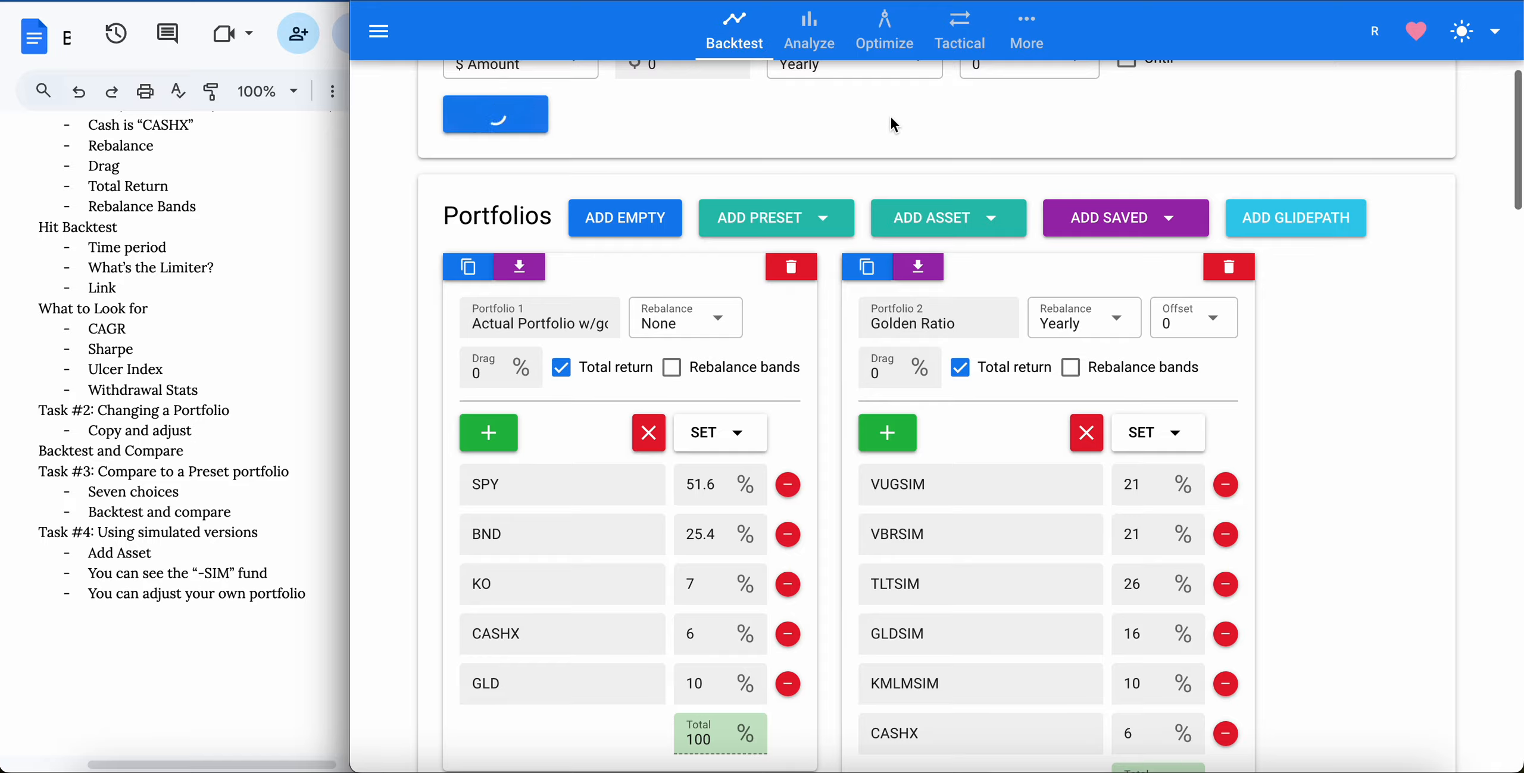
# Check the results period and its limiting ticker for the three remaining portfolios.
pyautogui.scroll(-4, 891, 117)
pyautogui.scroll(-12, 891, 115)
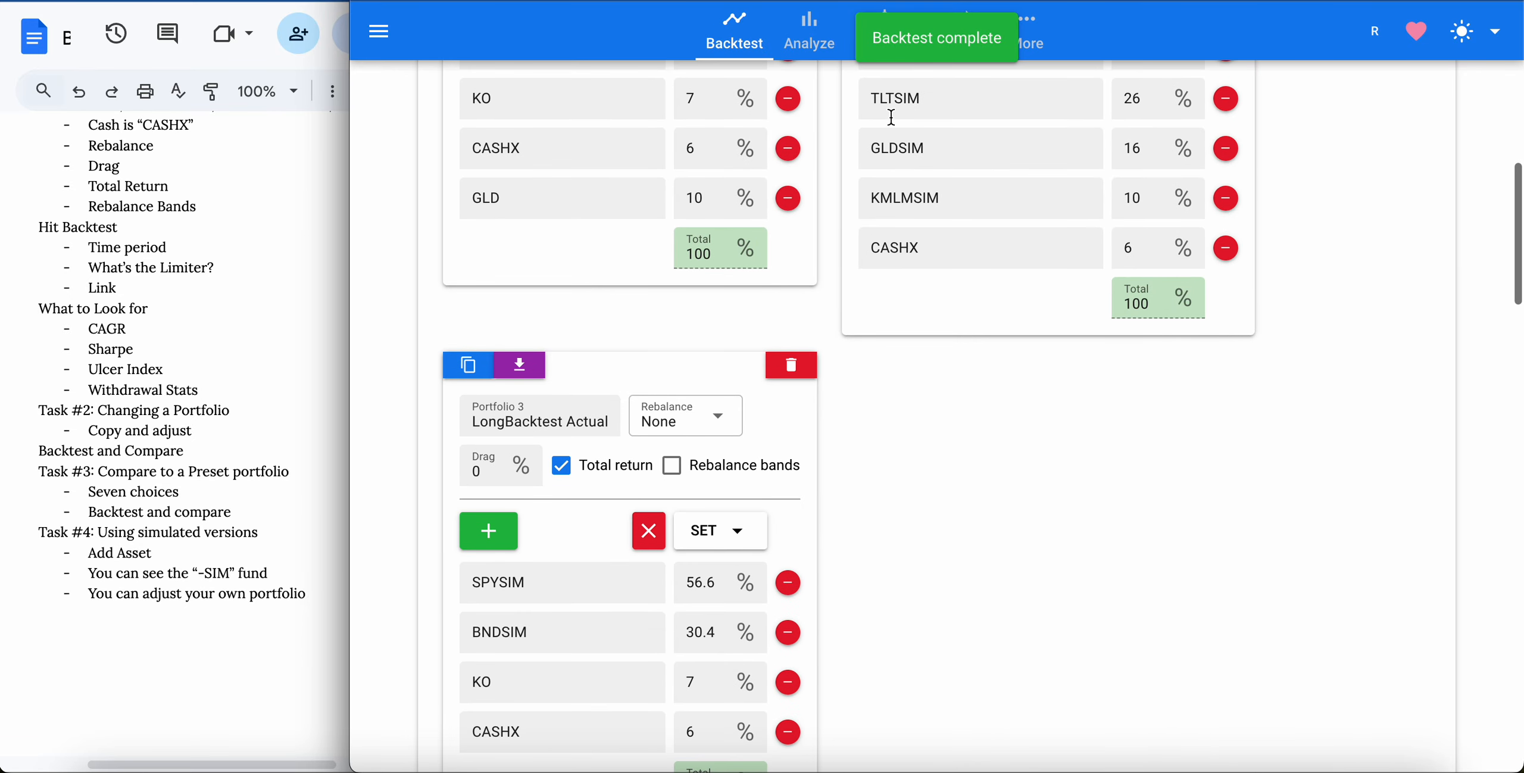
pyautogui.scroll(1, 891, 114)
pyautogui.scroll(4, 893, 122)
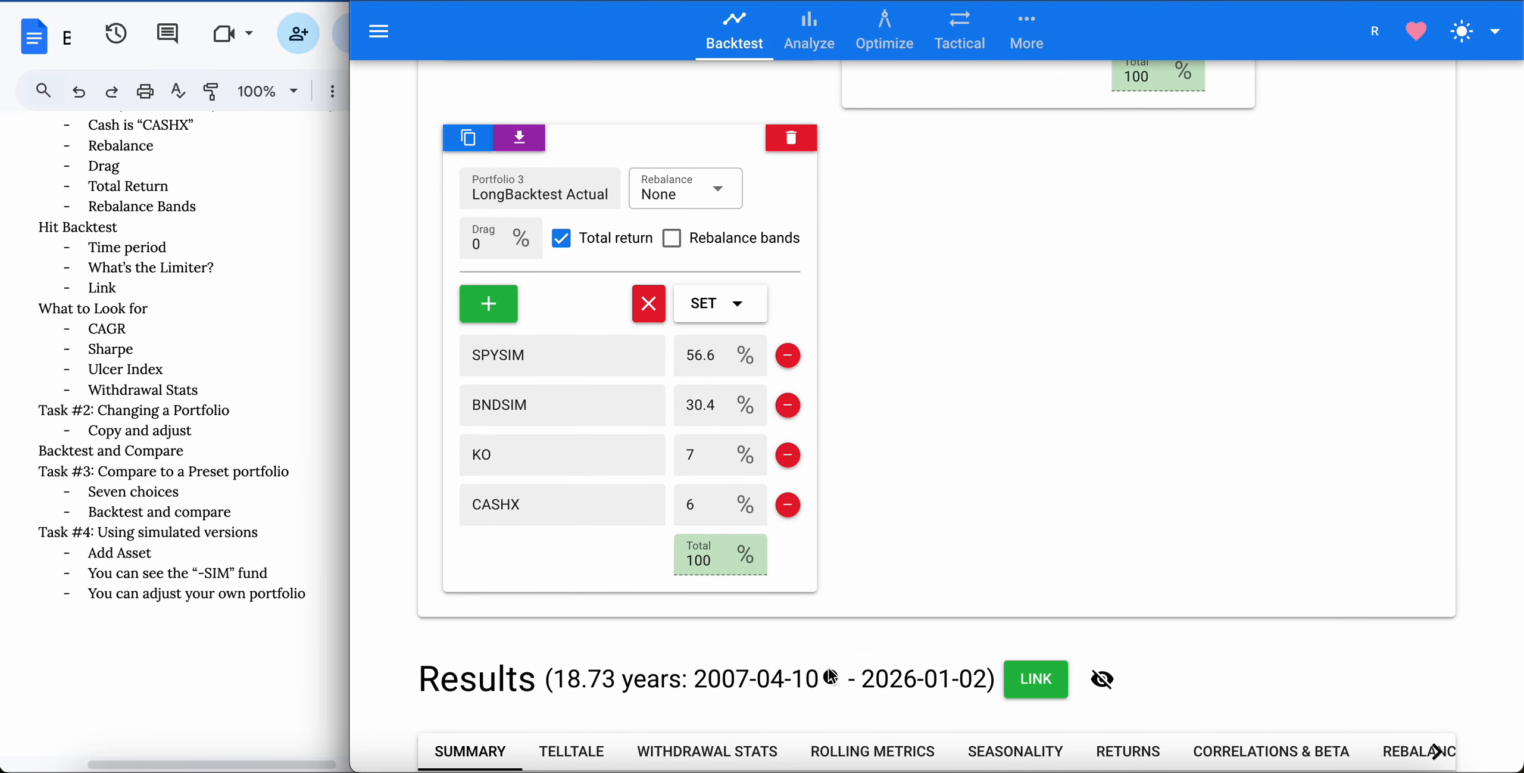
# Delete the Actual Portfolio variant with gold and rerun the backtest with only Golden Ratio and LongBacktest Actual Portfolio.
pyautogui.scroll(4, 958, 499)
pyautogui.scroll(6, 958, 500)
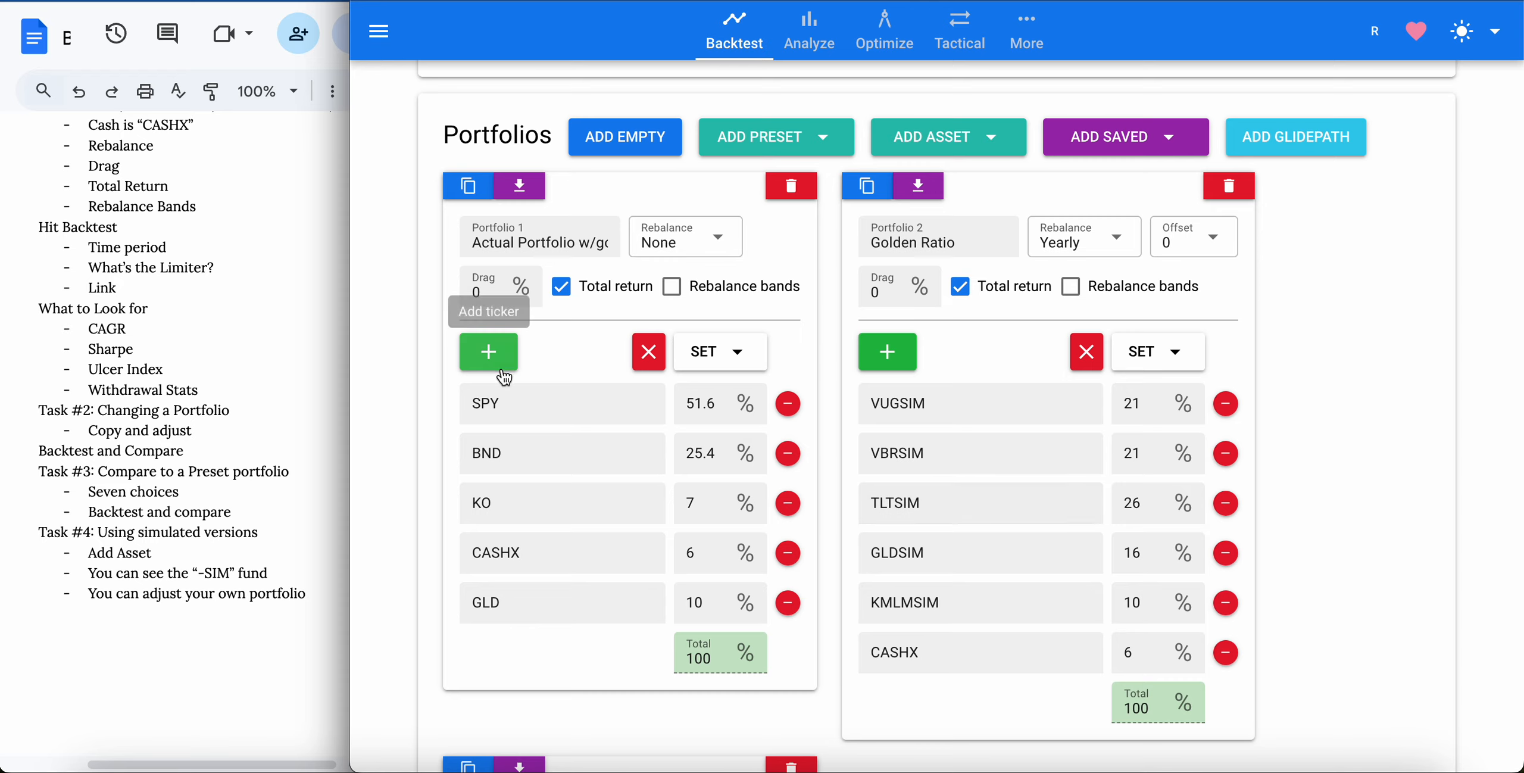
pyautogui.click(792, 198)
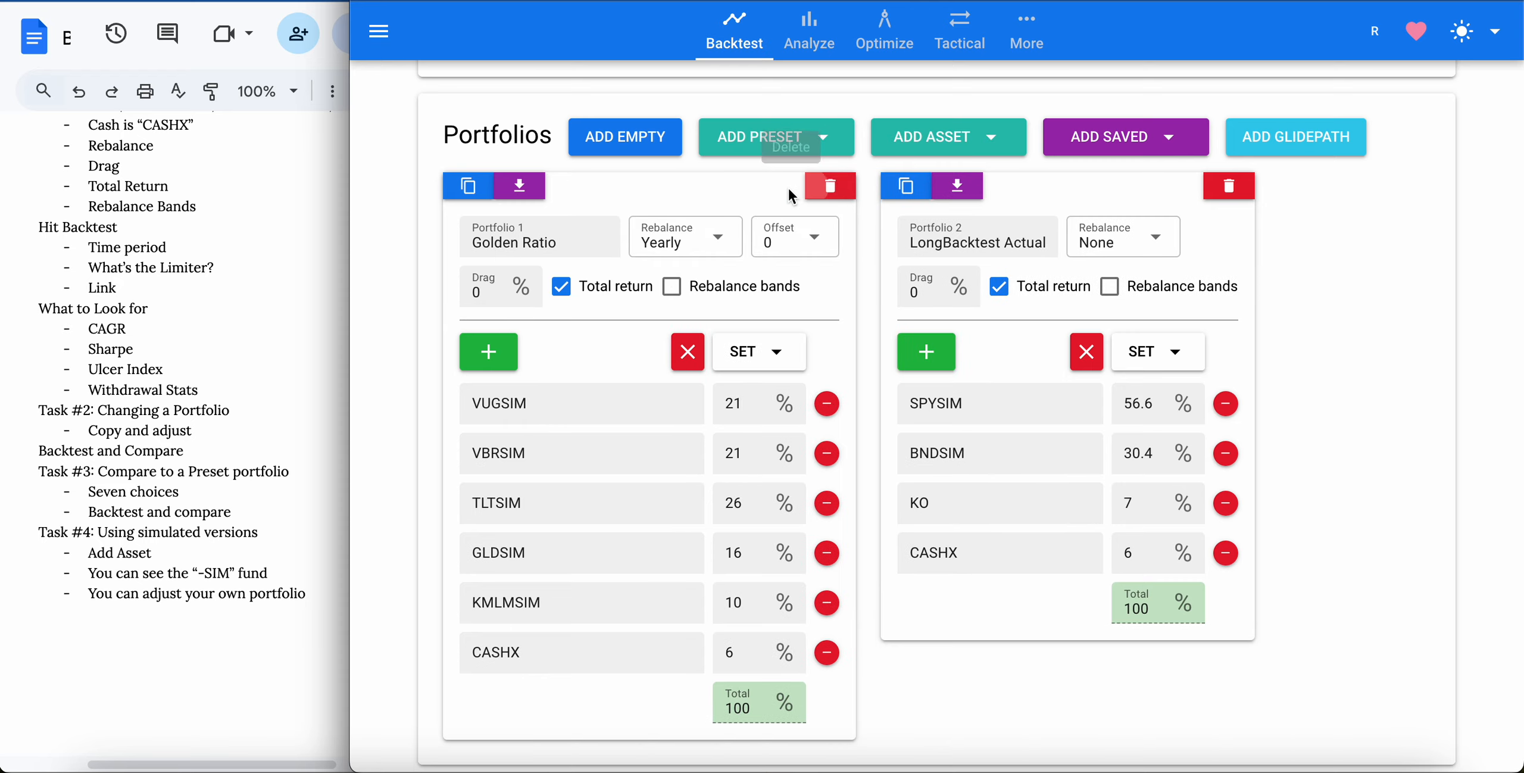
pyautogui.scroll(2, 507, 143)
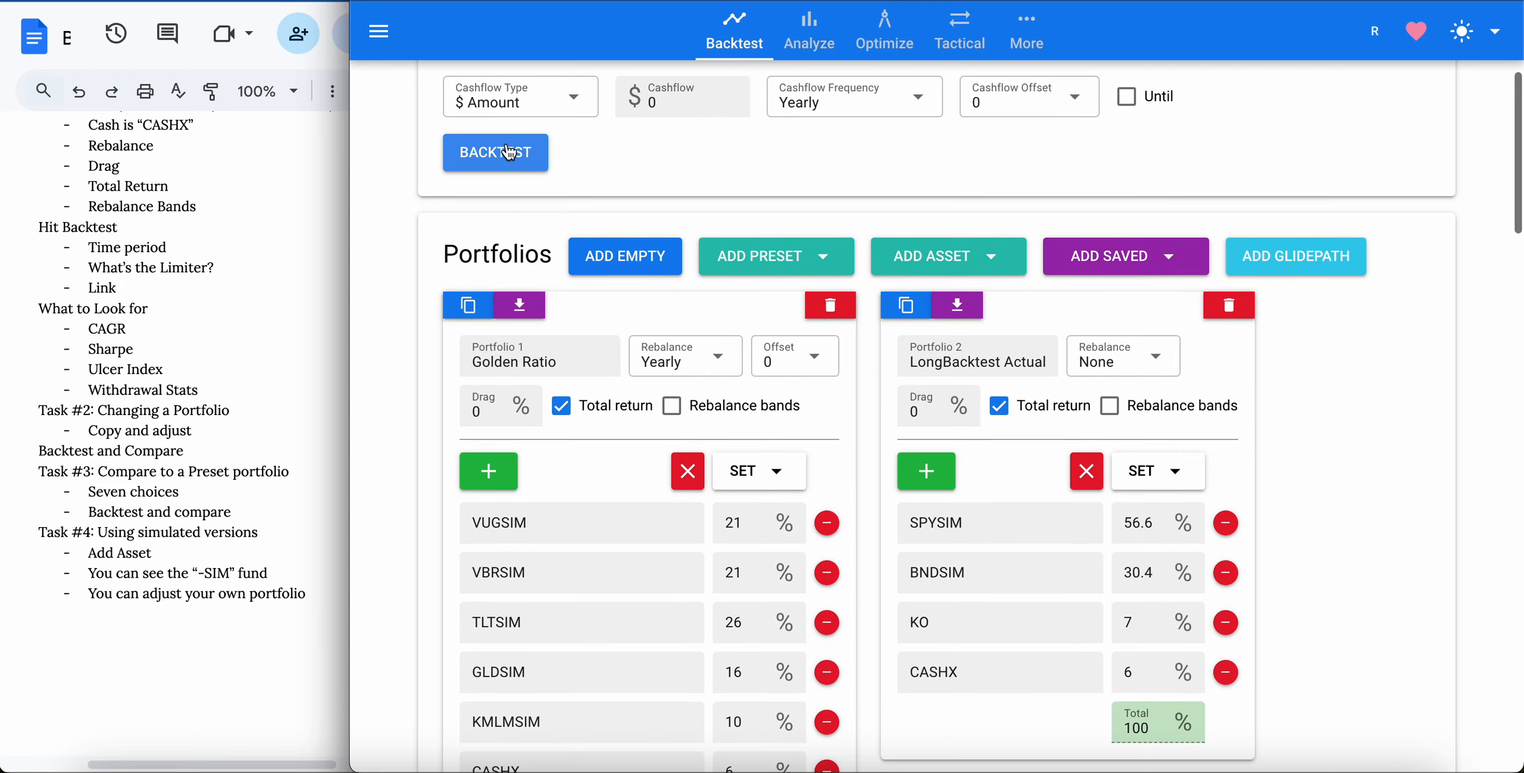
pyautogui.click(503, 152)
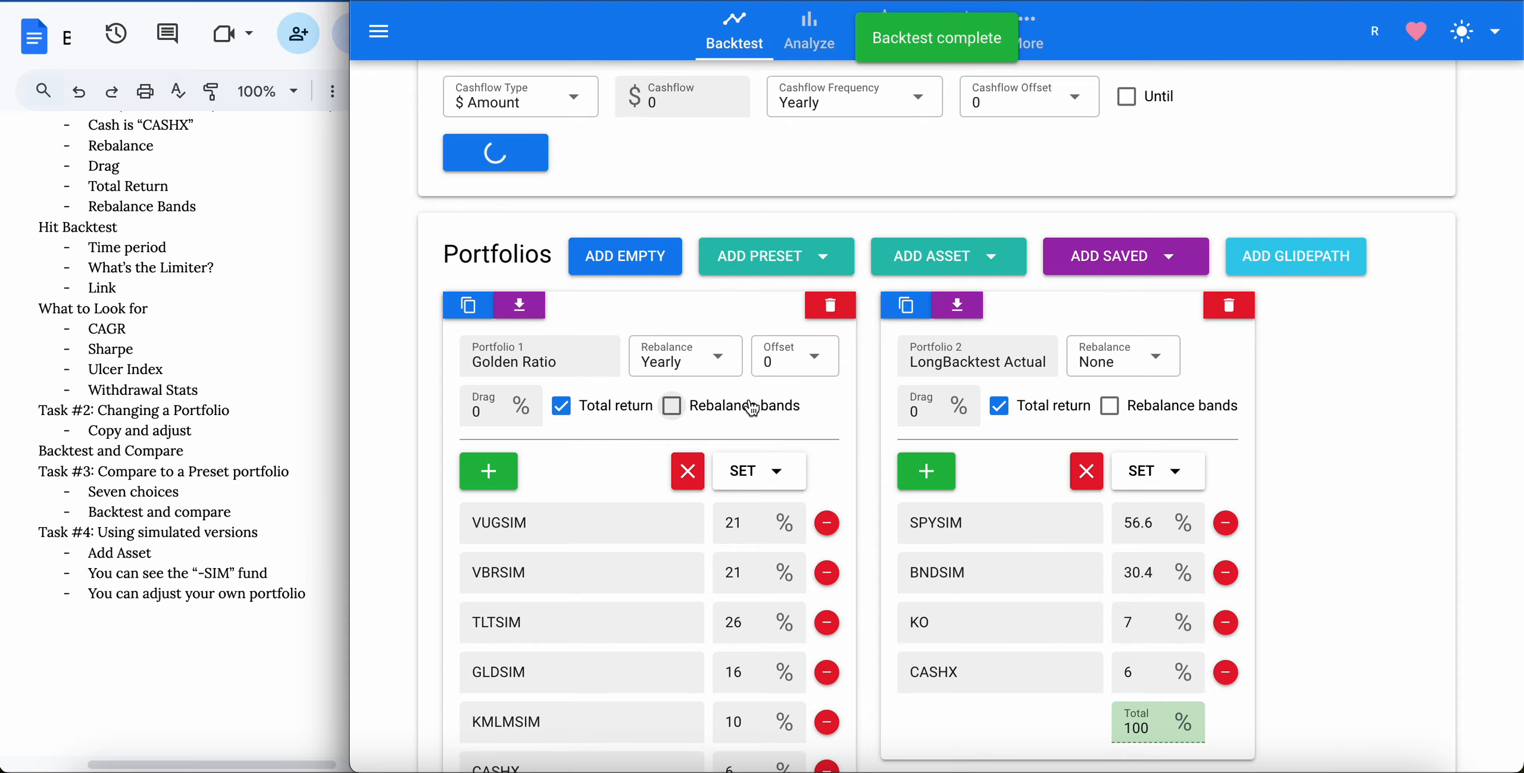
# Check the two-portfolio results period and its limiting ticker against the holdings of both portfolios.
pyautogui.scroll(-1, 752, 408)
pyautogui.scroll(-6, 748, 398)
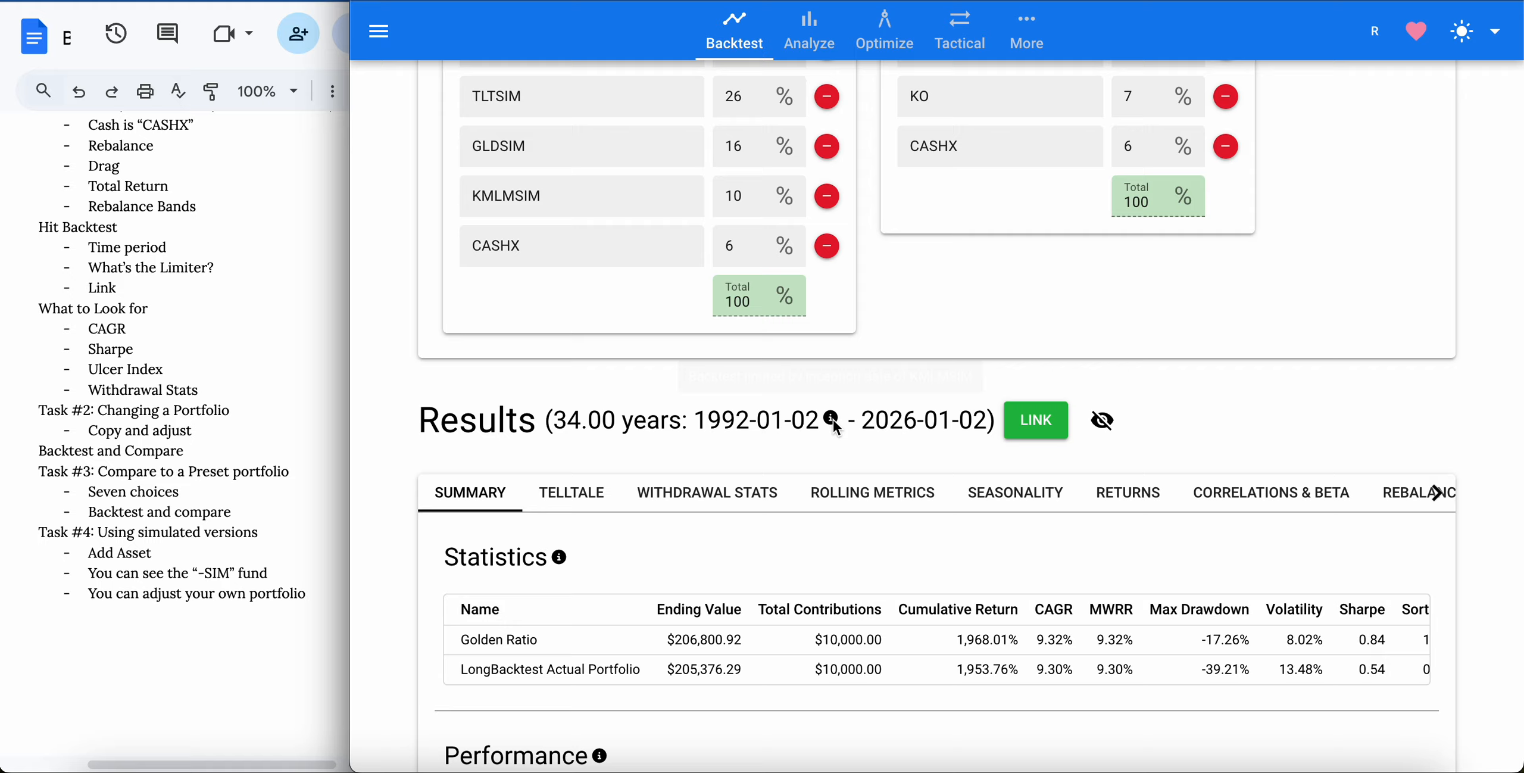
pyautogui.moveTo(834, 427)
pyautogui.scroll(1, 832, 418)
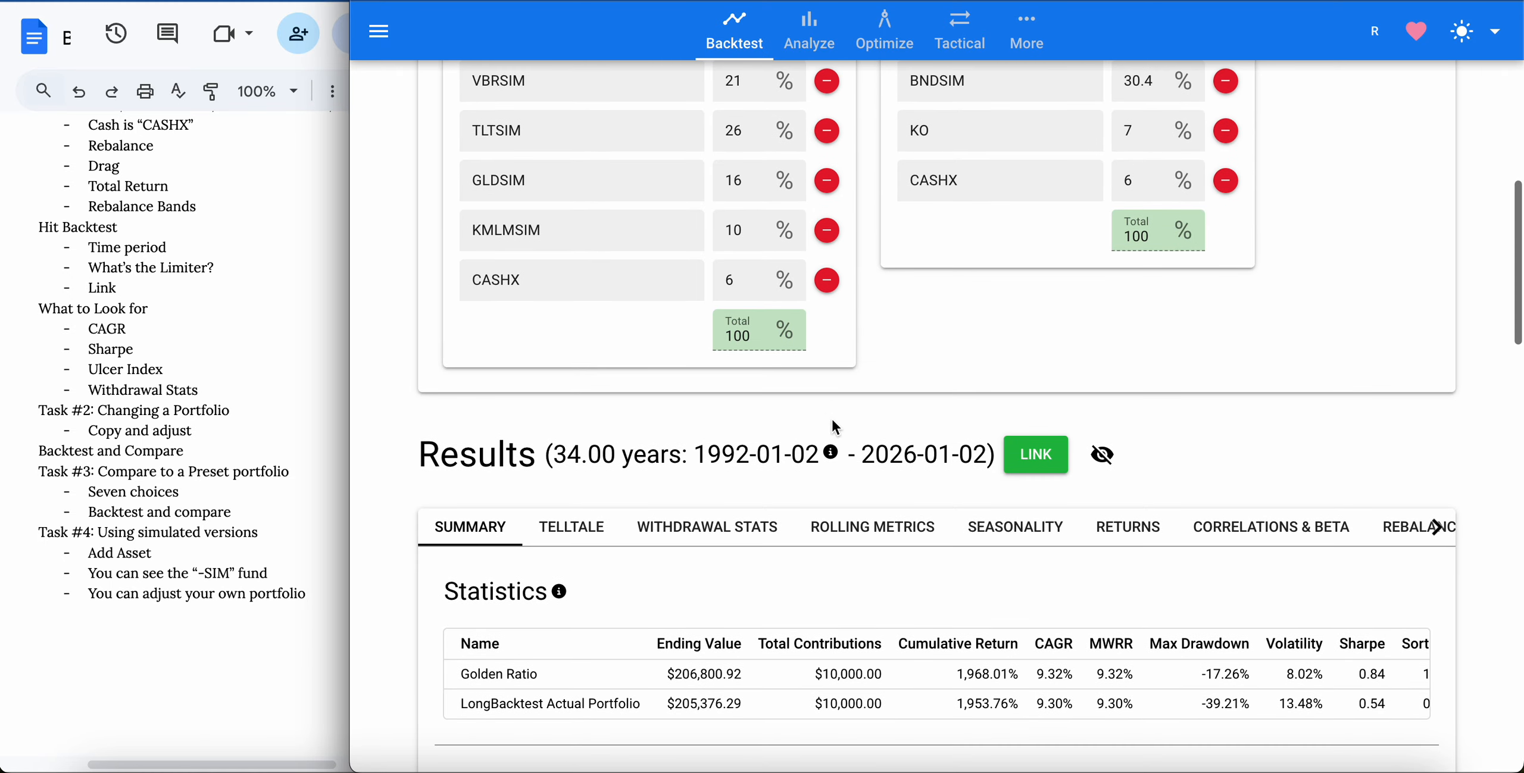
pyautogui.scroll(1, 855, 448)
pyautogui.scroll(4, 855, 449)
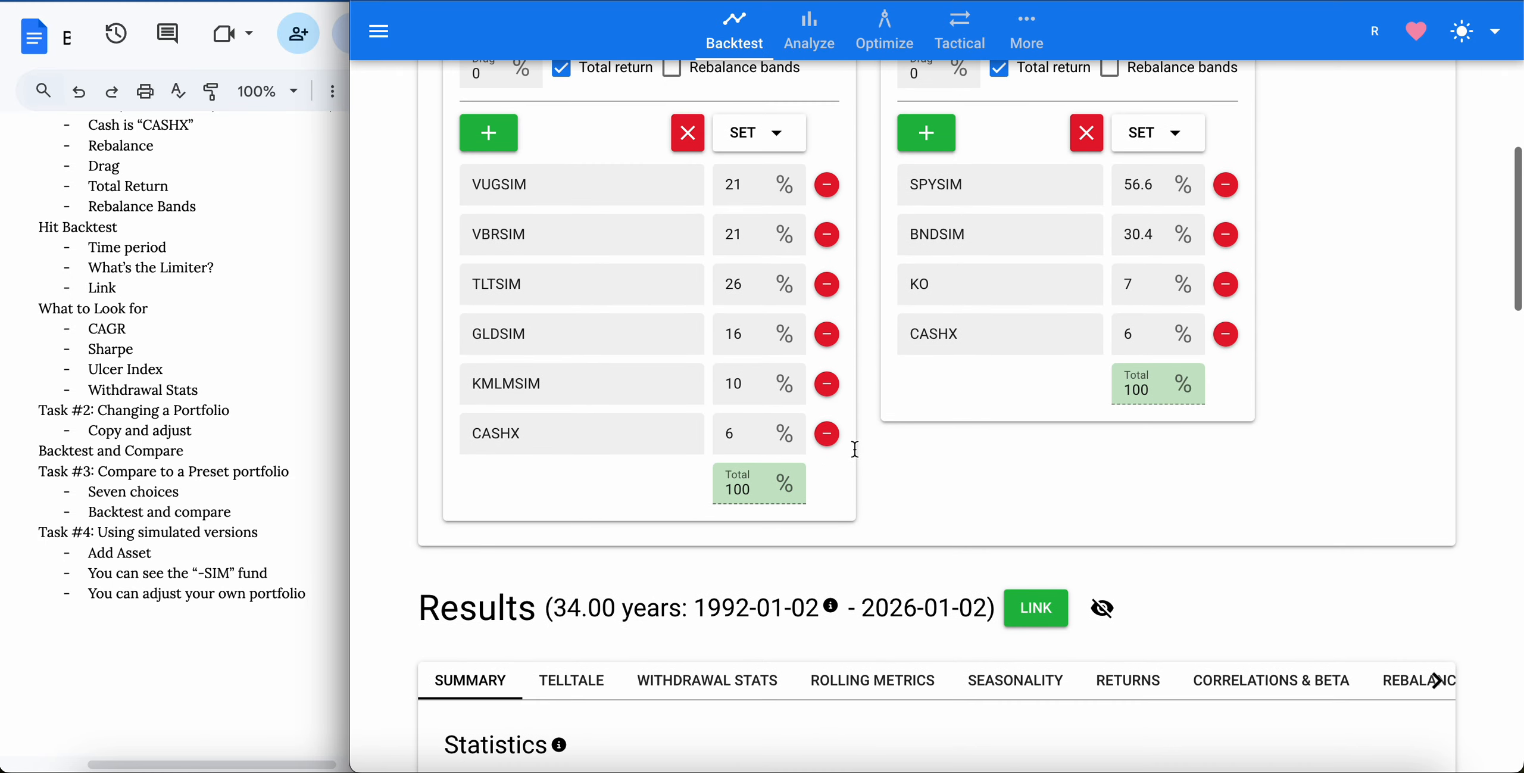
pyautogui.scroll(1, 858, 457)
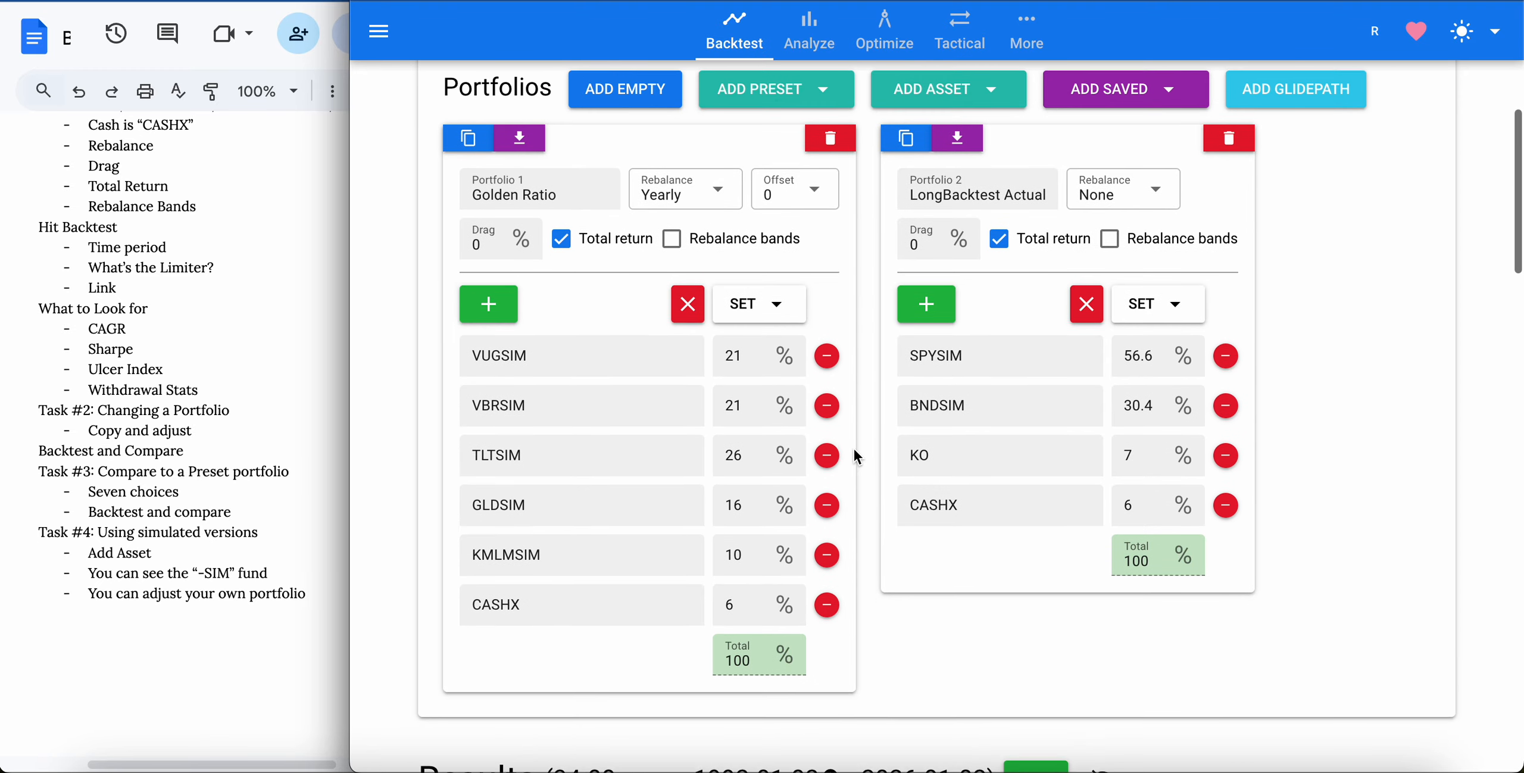
pyautogui.scroll(-3, 858, 457)
pyautogui.scroll(-1, 858, 458)
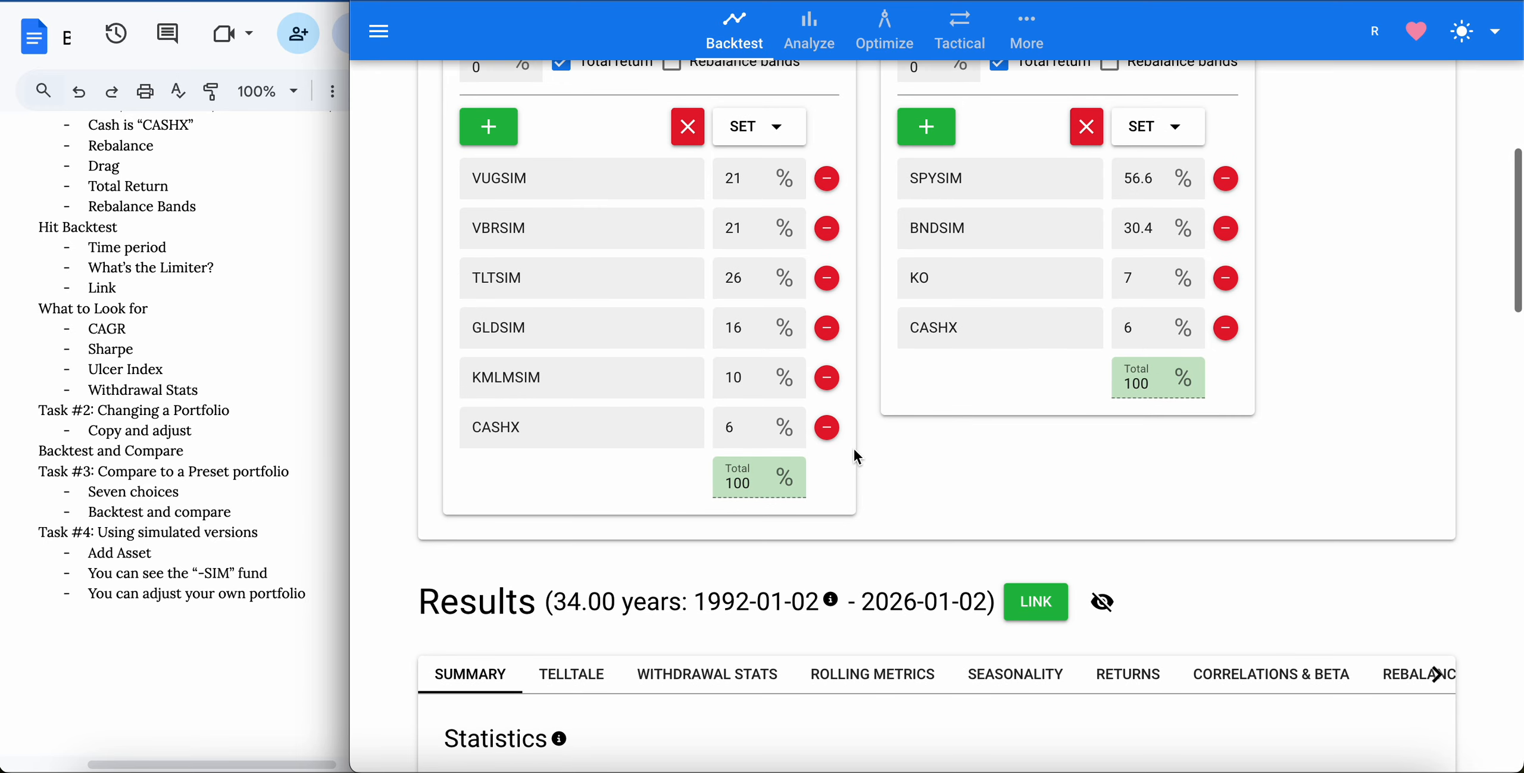
# Compare the CAGR, drawdown, Sharpe and Ulcer Index statistics of Golden Ratio and LongBacktest Actual Portfolio.
pyautogui.scroll(-6, 857, 458)
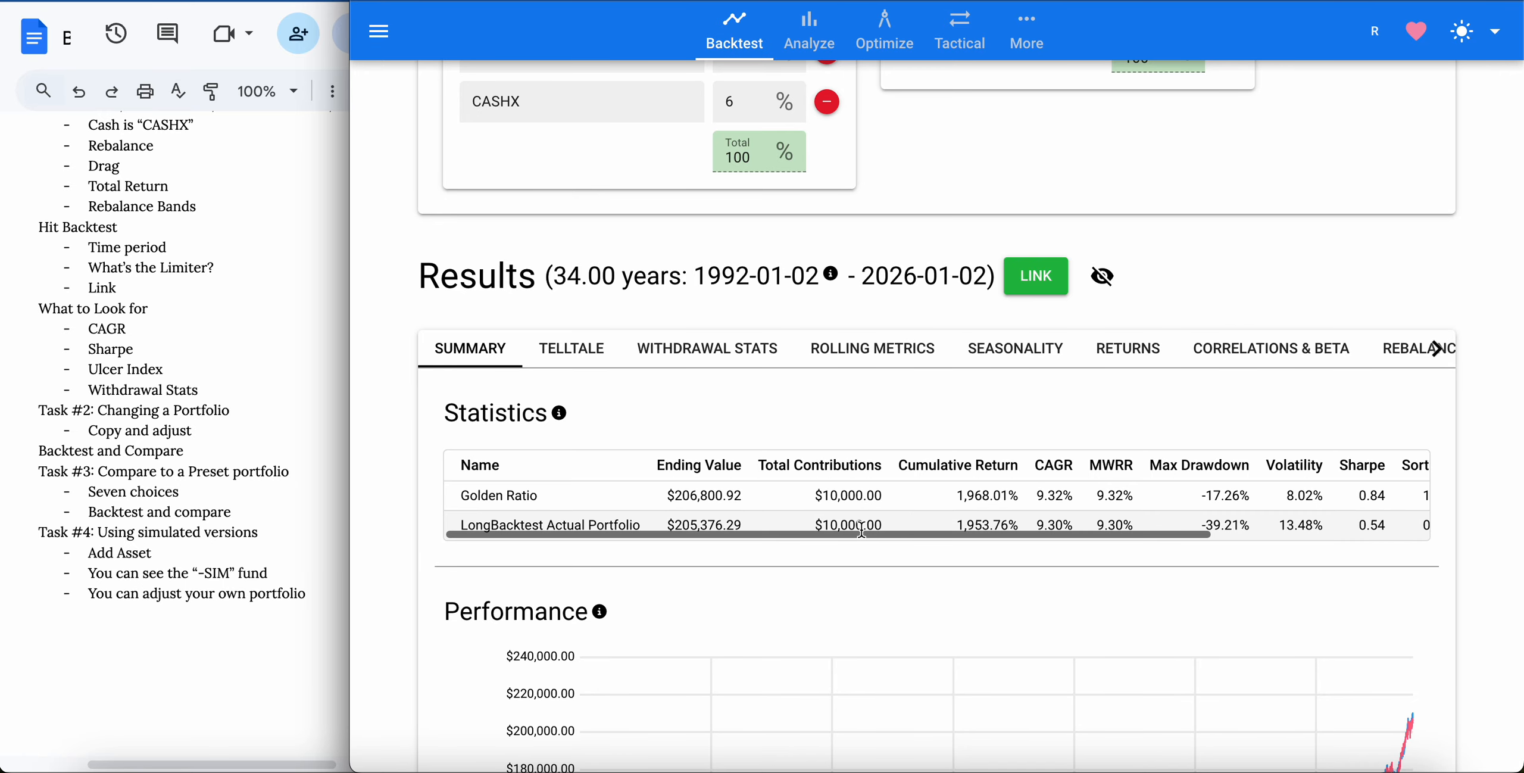
pyautogui.hscroll(3, 863, 528)
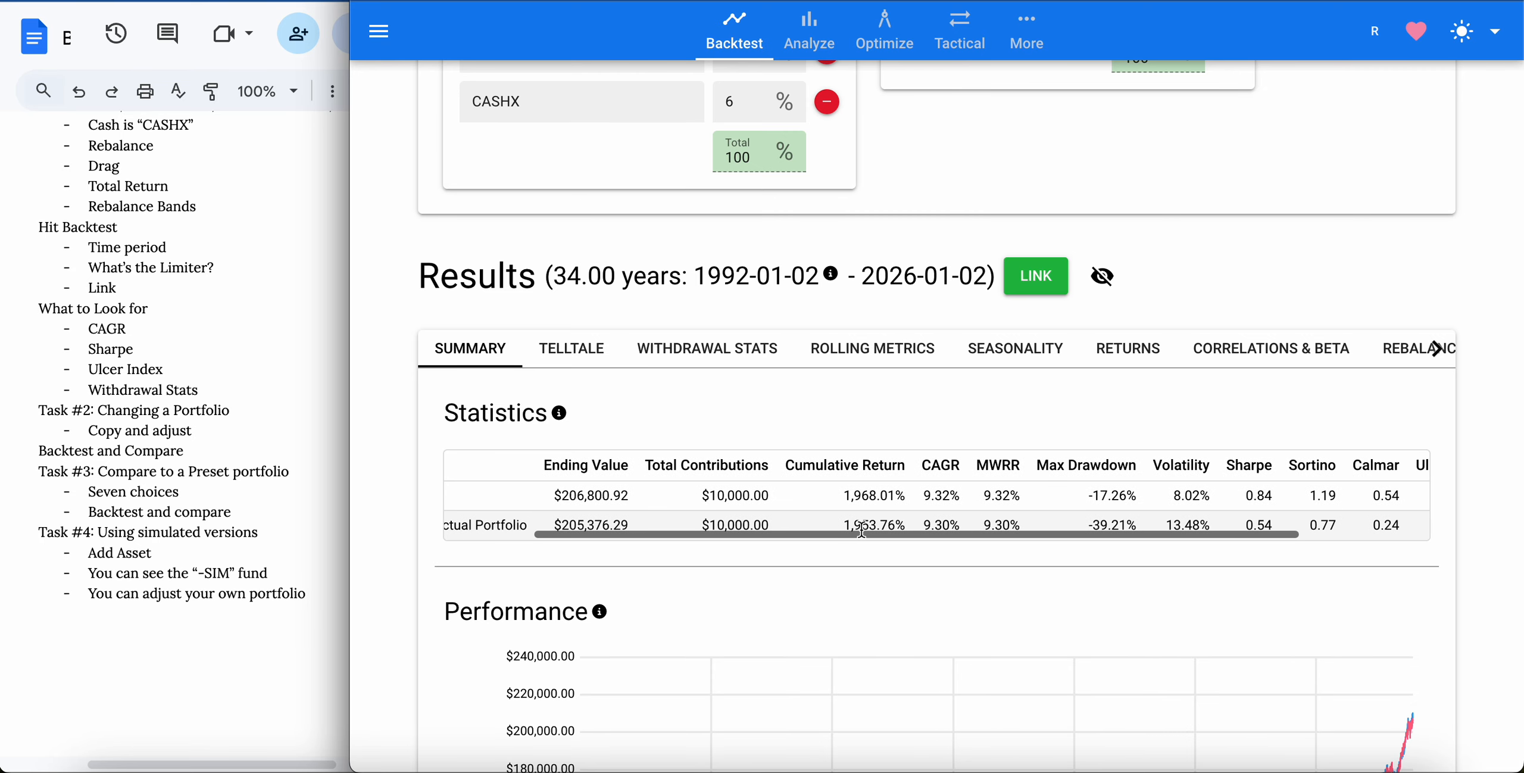
pyautogui.scroll(5, 959, 222)
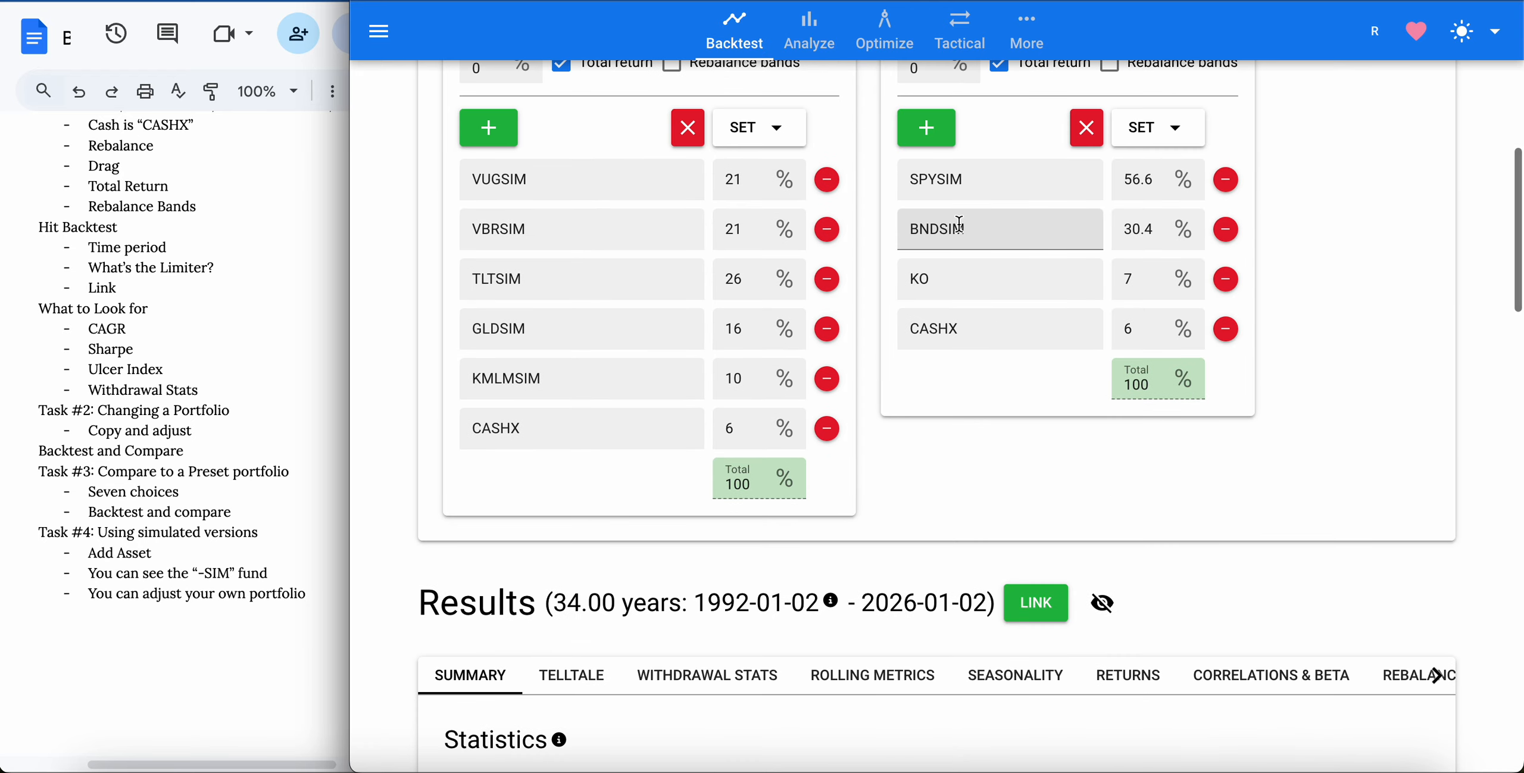
pyautogui.scroll(-5, 960, 226)
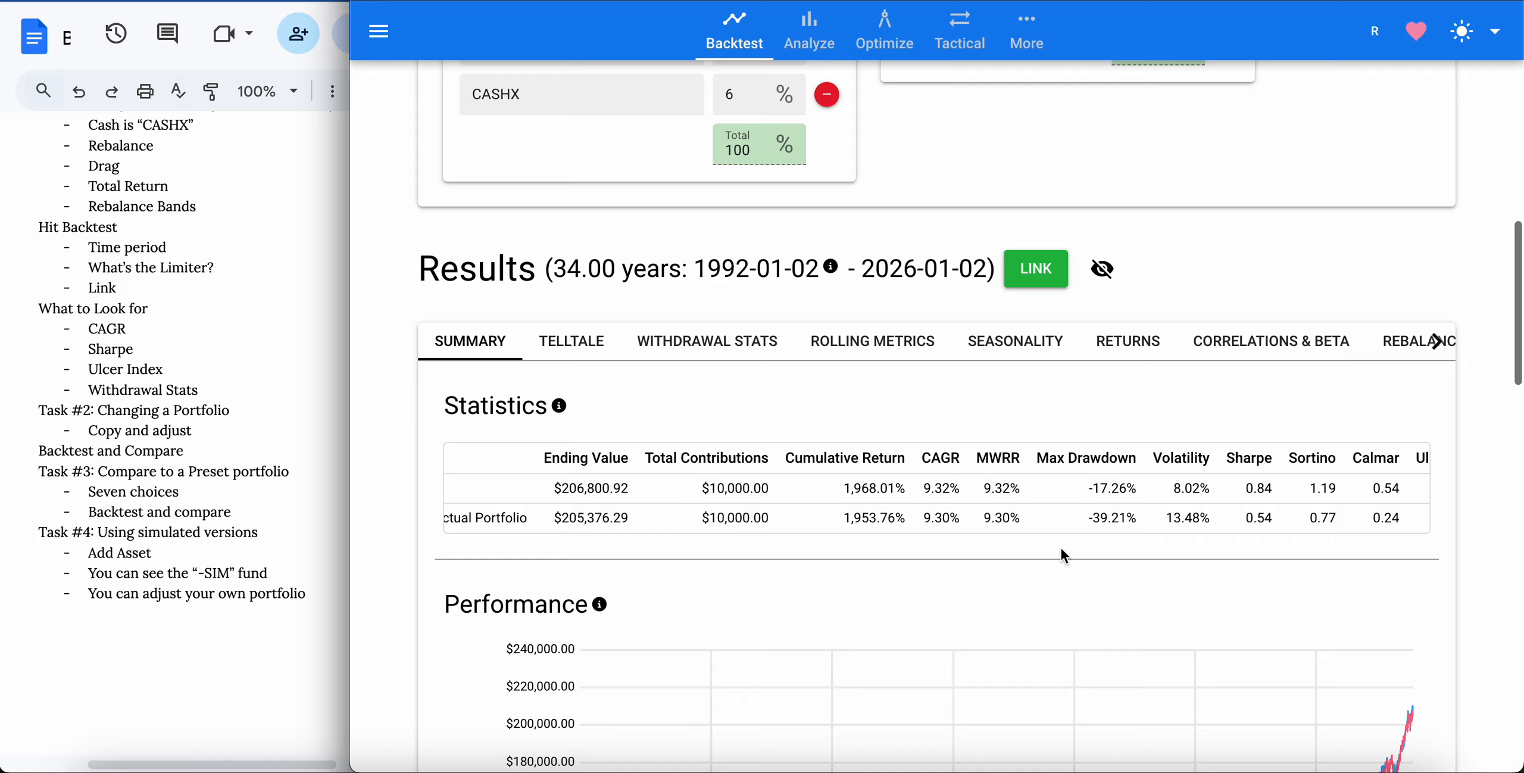
pyautogui.hscroll(-3, 863, 513)
pyautogui.hscroll(3, 864, 517)
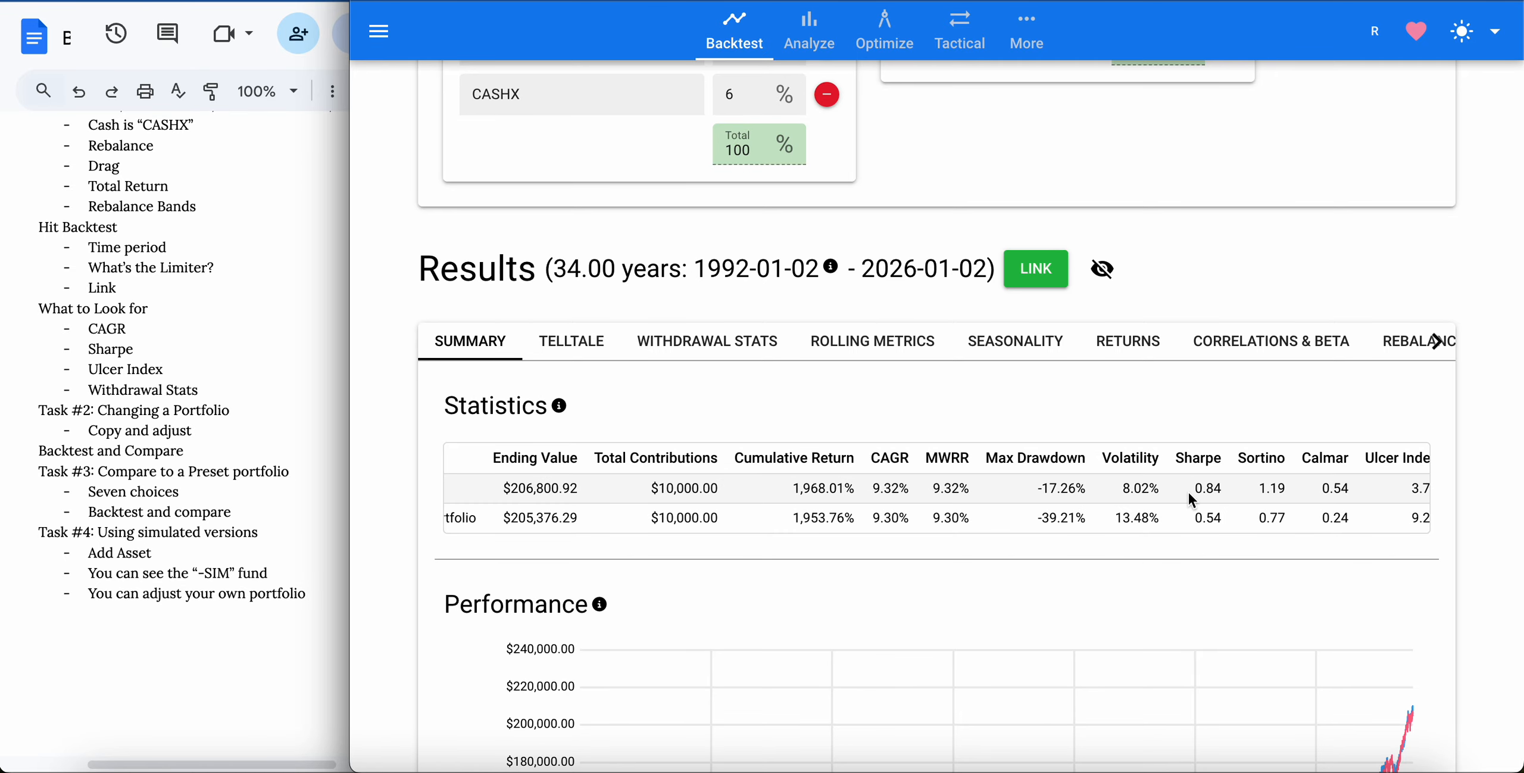
pyautogui.hscroll(2, 1197, 492)
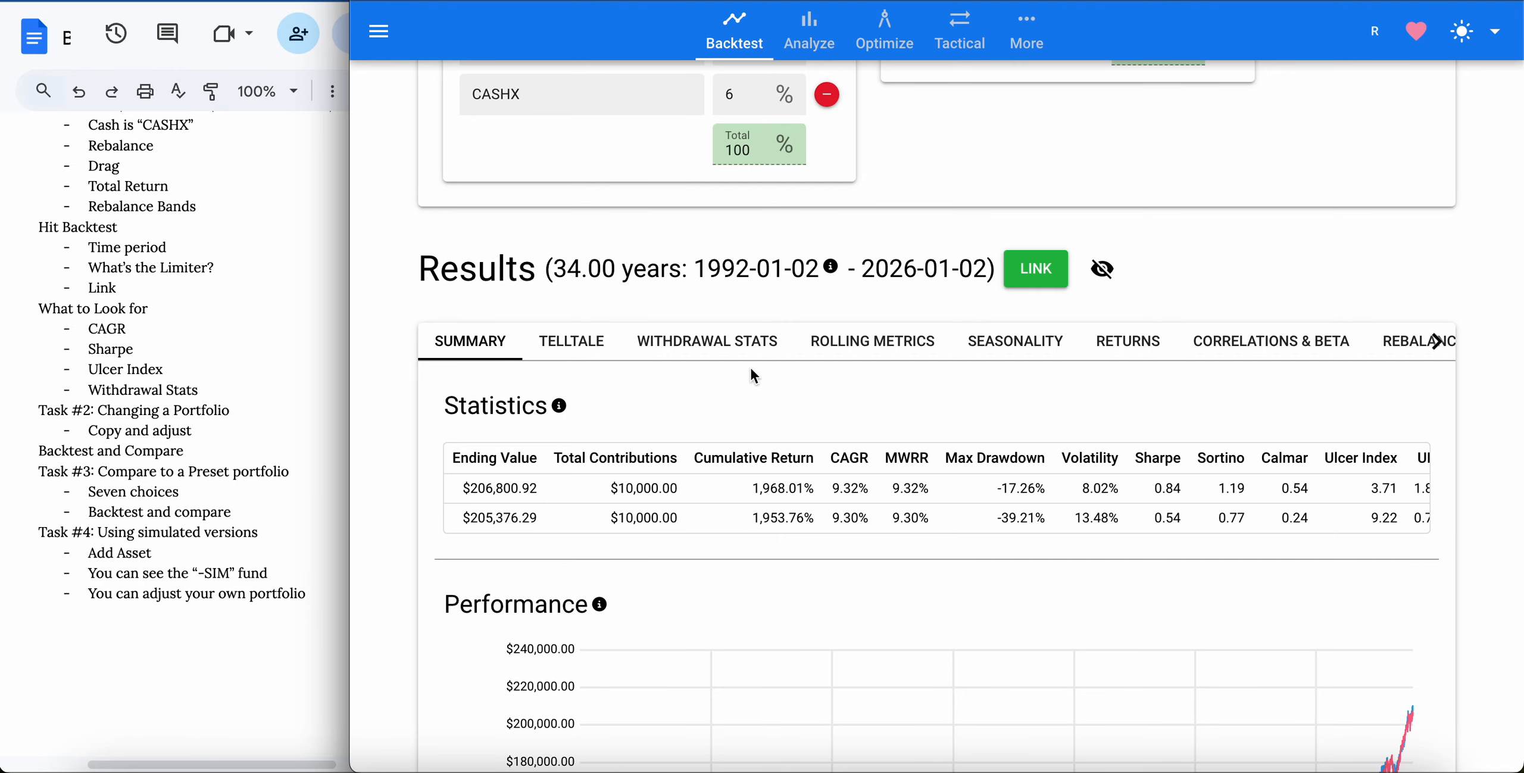
# Add the preset S&P 500 asset as a portfolio, check its simulated ticker, and delete that portfolio.
pyautogui.scroll(5, 742, 390)
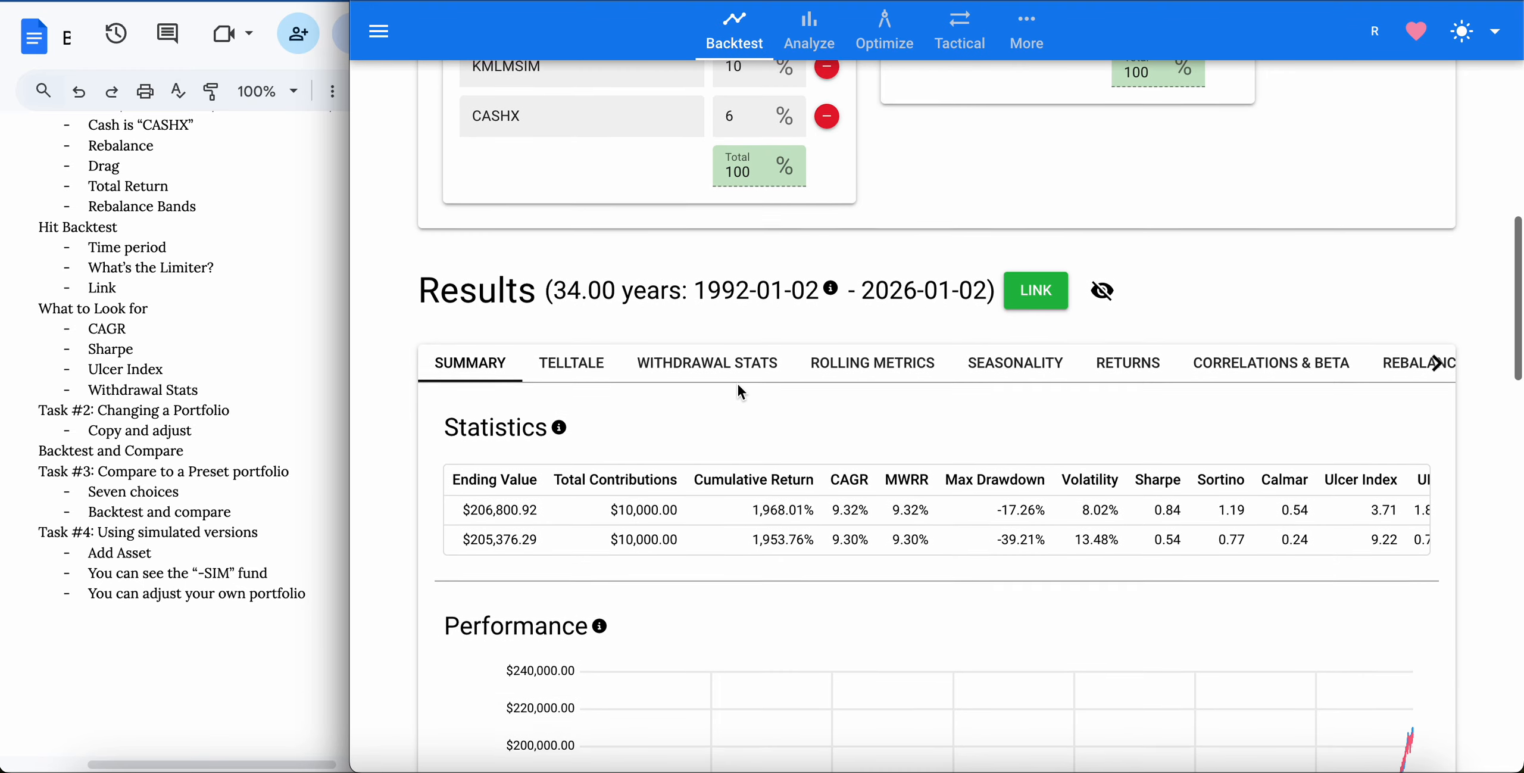
pyautogui.scroll(4, 739, 384)
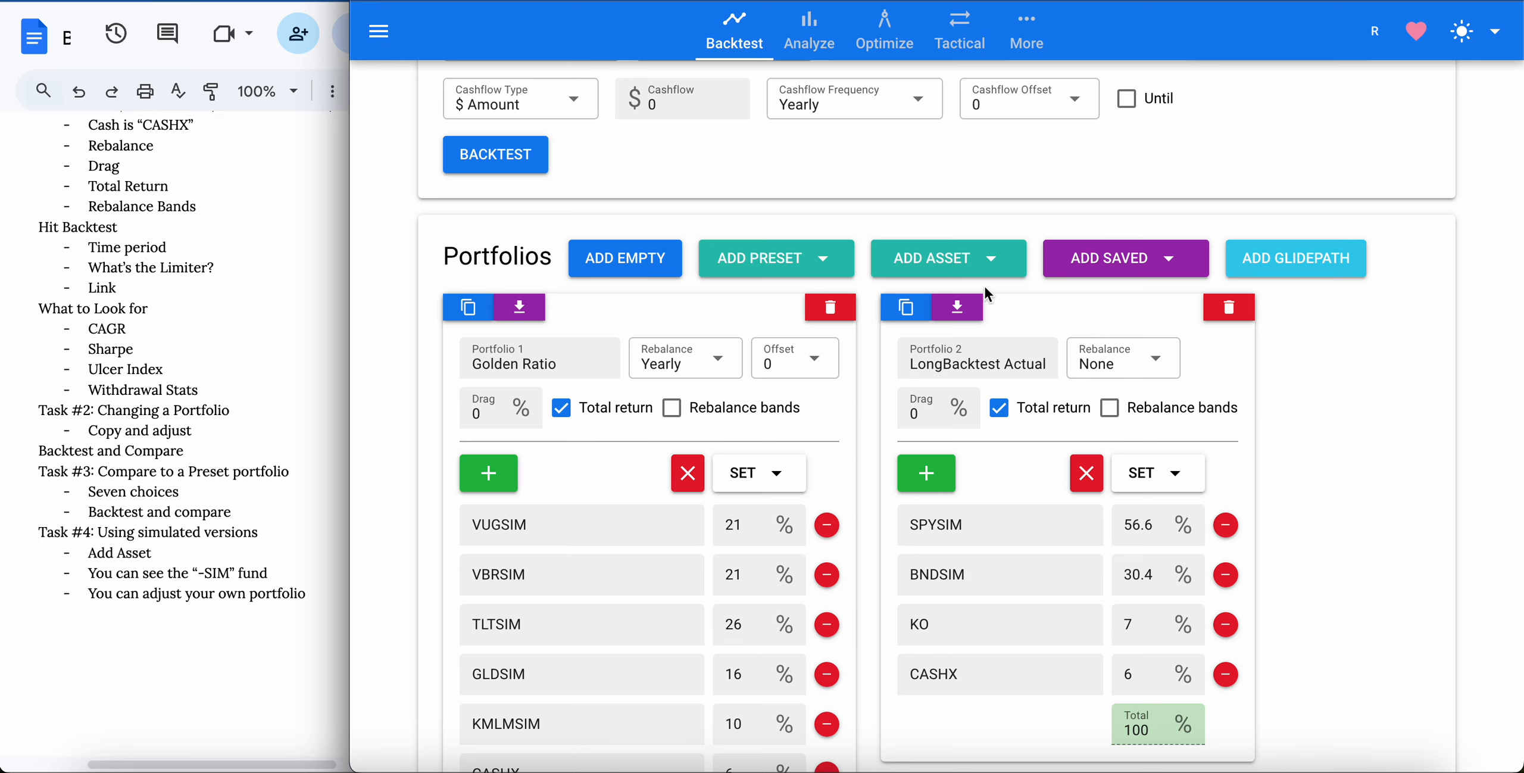
pyautogui.click(956, 259)
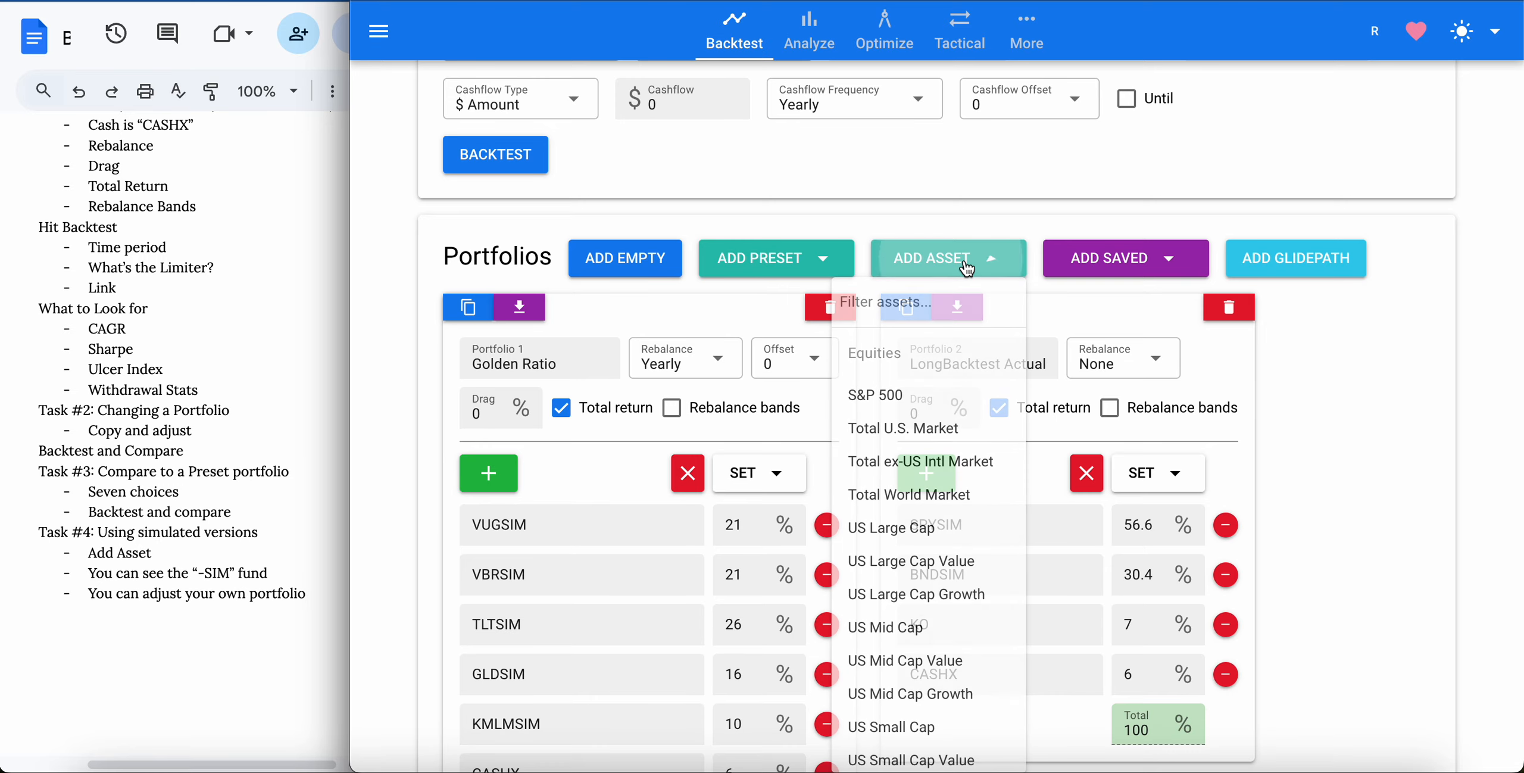
pyautogui.click(913, 409)
pyautogui.scroll(-5, 961, 415)
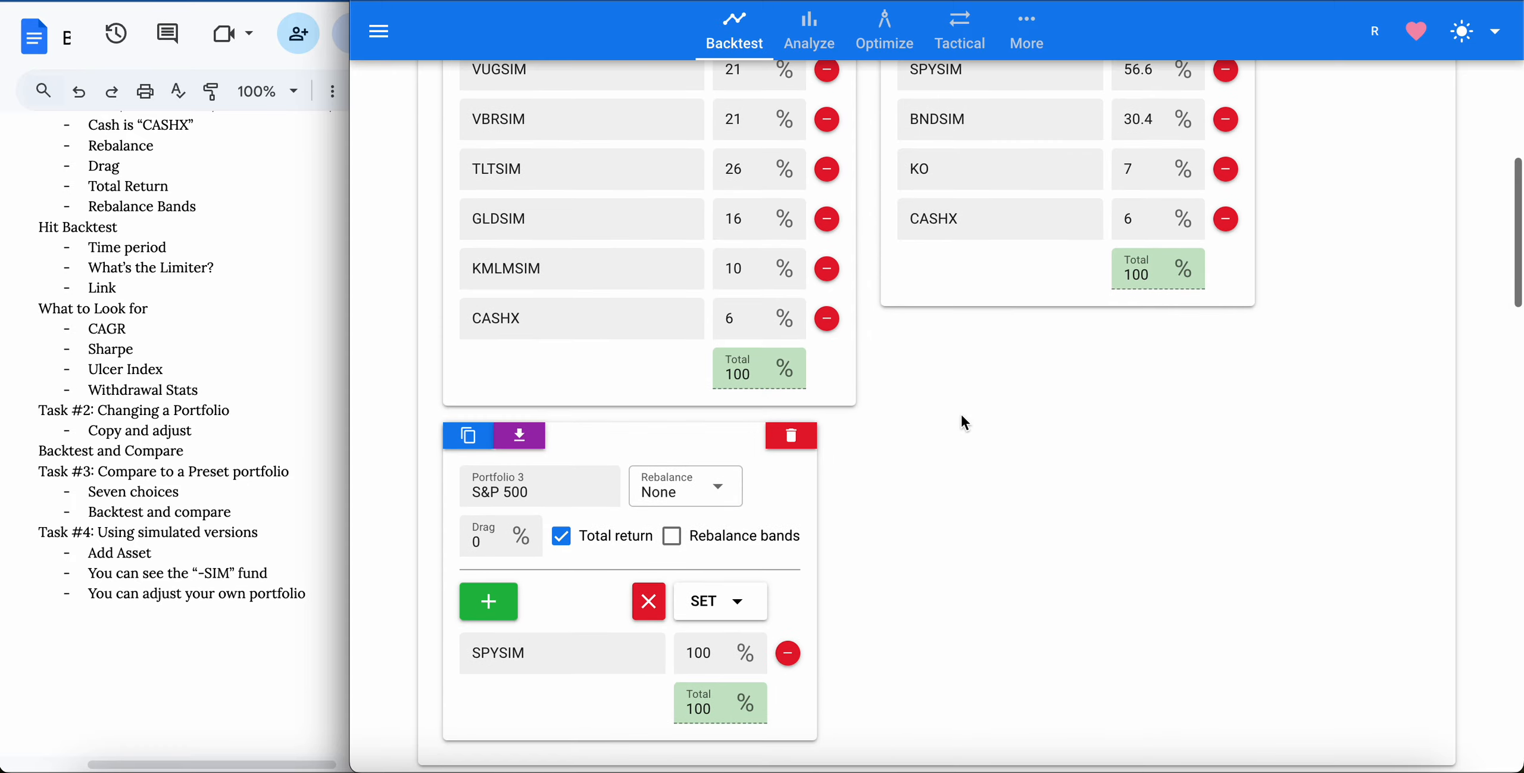
pyautogui.scroll(-2, 960, 412)
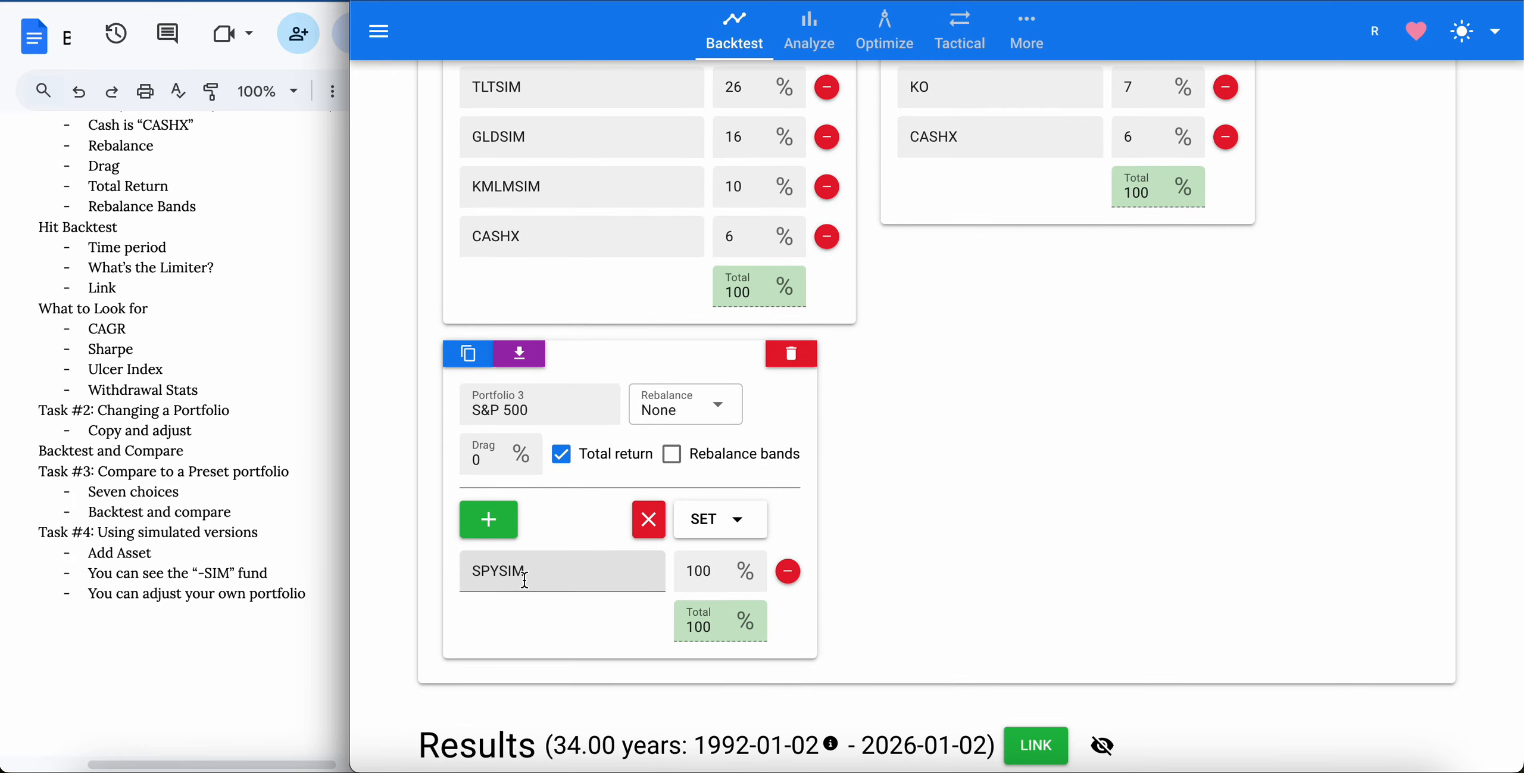
pyautogui.click(792, 358)
# Add the preset US Small Cap Value asset as a portfolio and check the simulated ticker it uses.
pyautogui.scroll(9, 937, 357)
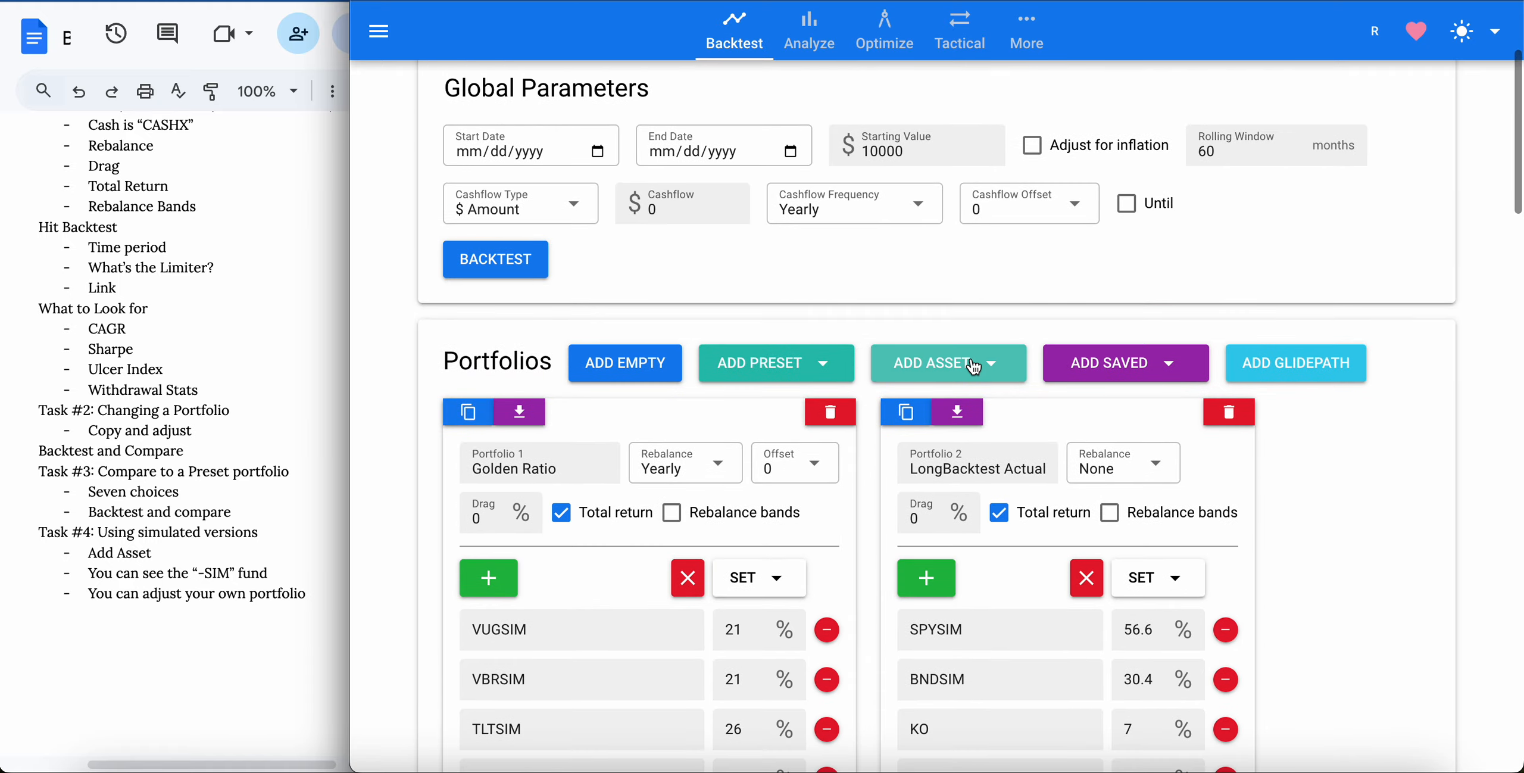
pyautogui.click(974, 368)
pyautogui.scroll(-5, 969, 536)
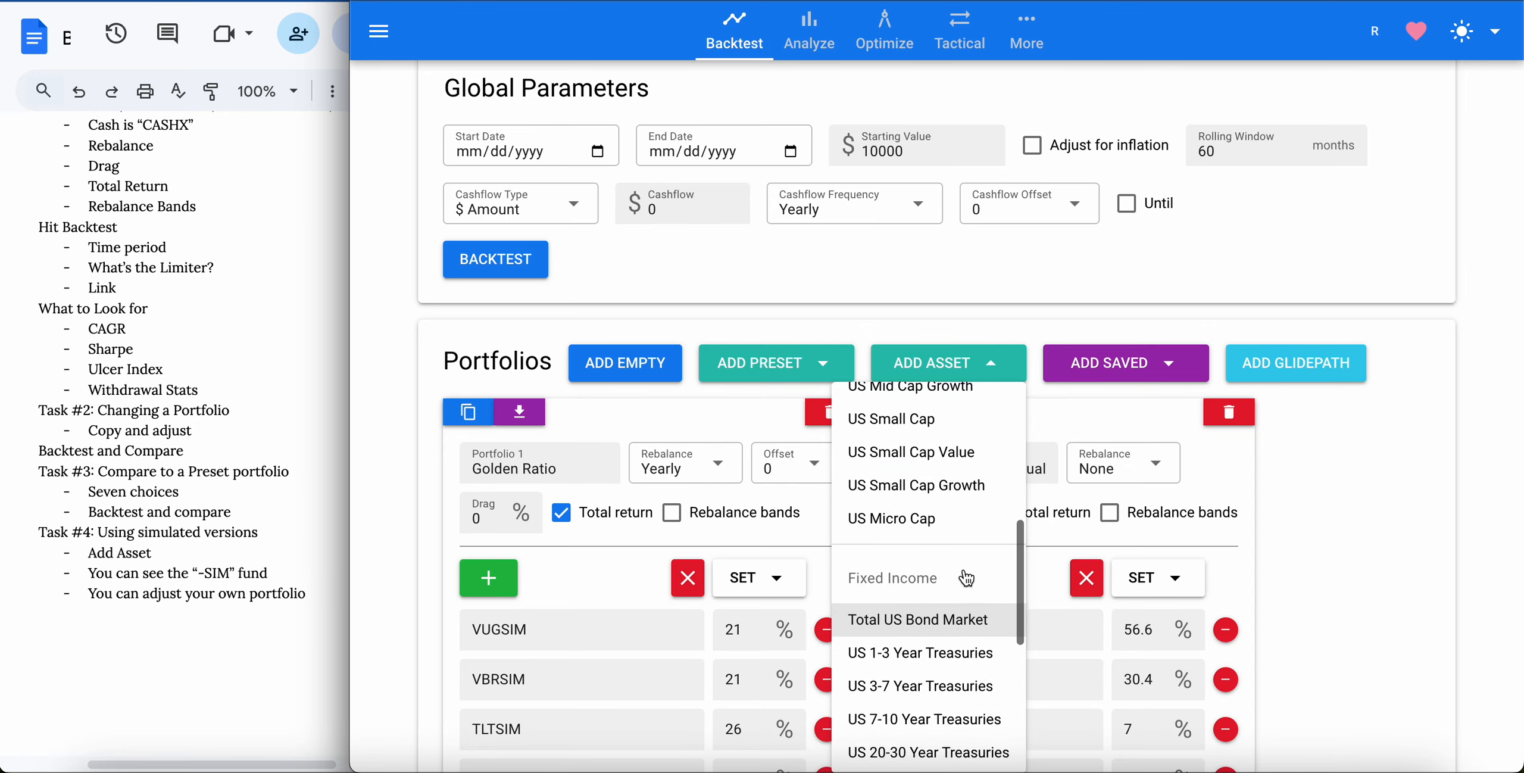
pyautogui.click(953, 462)
pyautogui.scroll(-6, 923, 633)
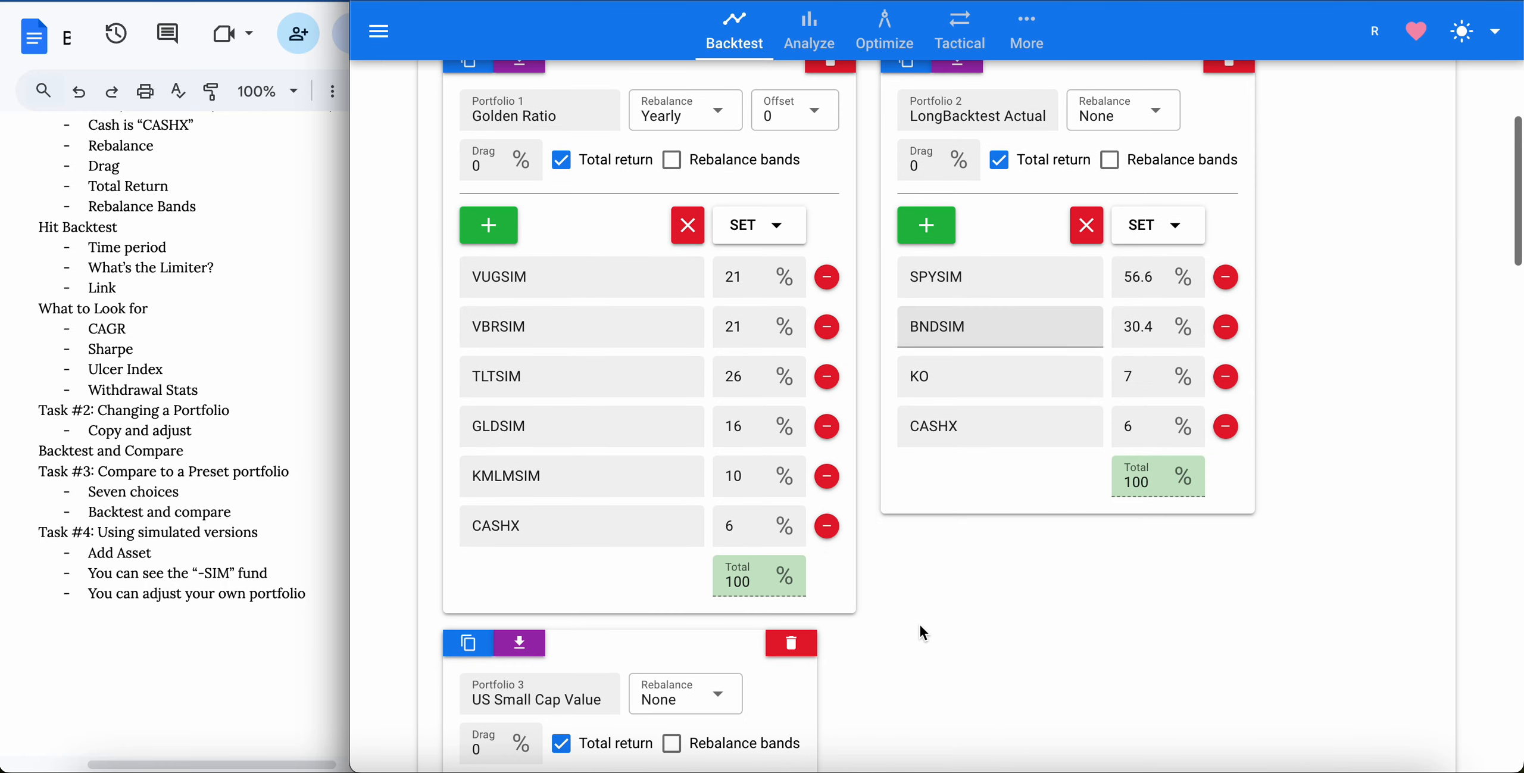
pyautogui.scroll(-3, 920, 631)
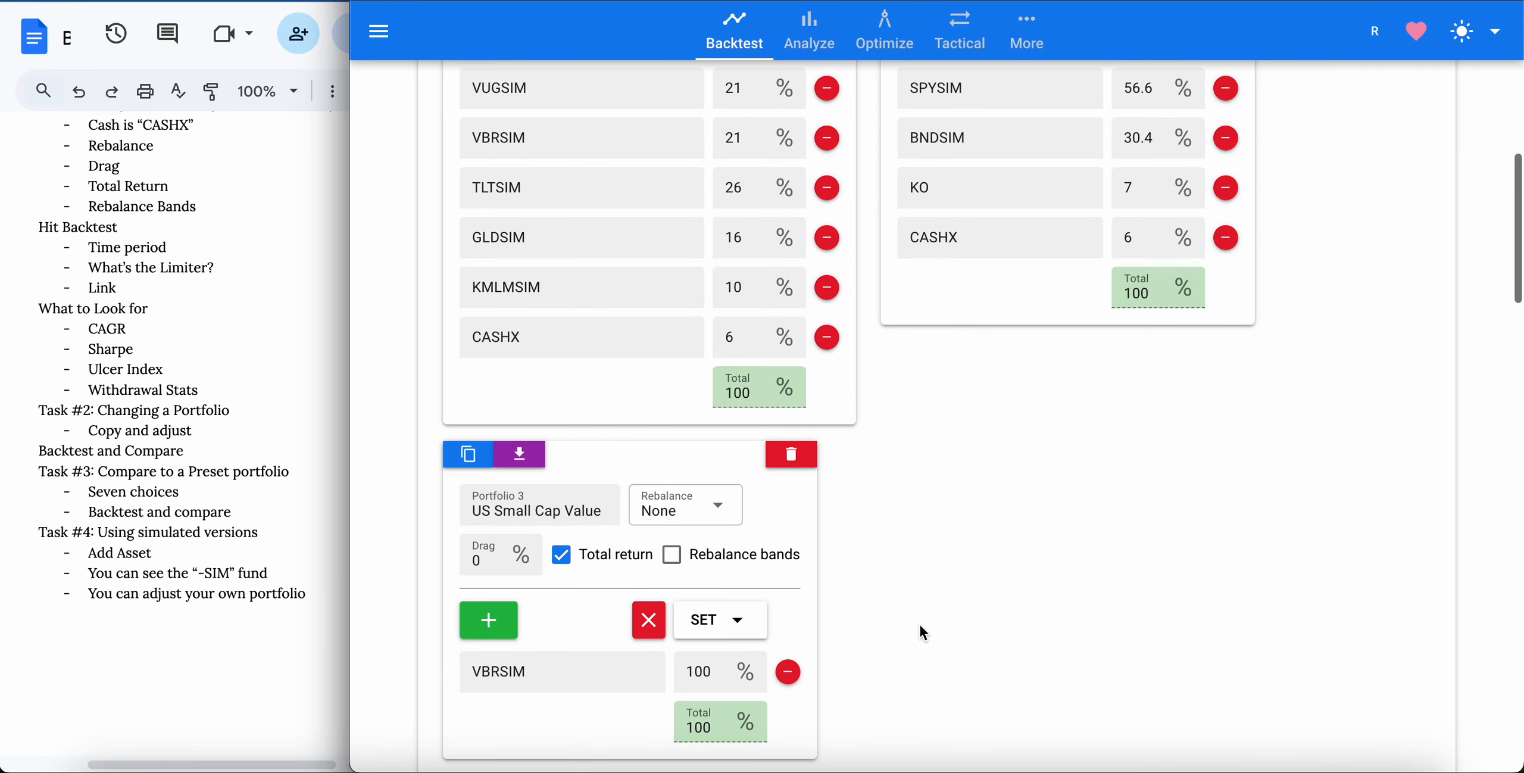
# Add the preset Gold alternative asset as another portfolio alongside US Small Cap Value.
pyautogui.scroll(7, 919, 622)
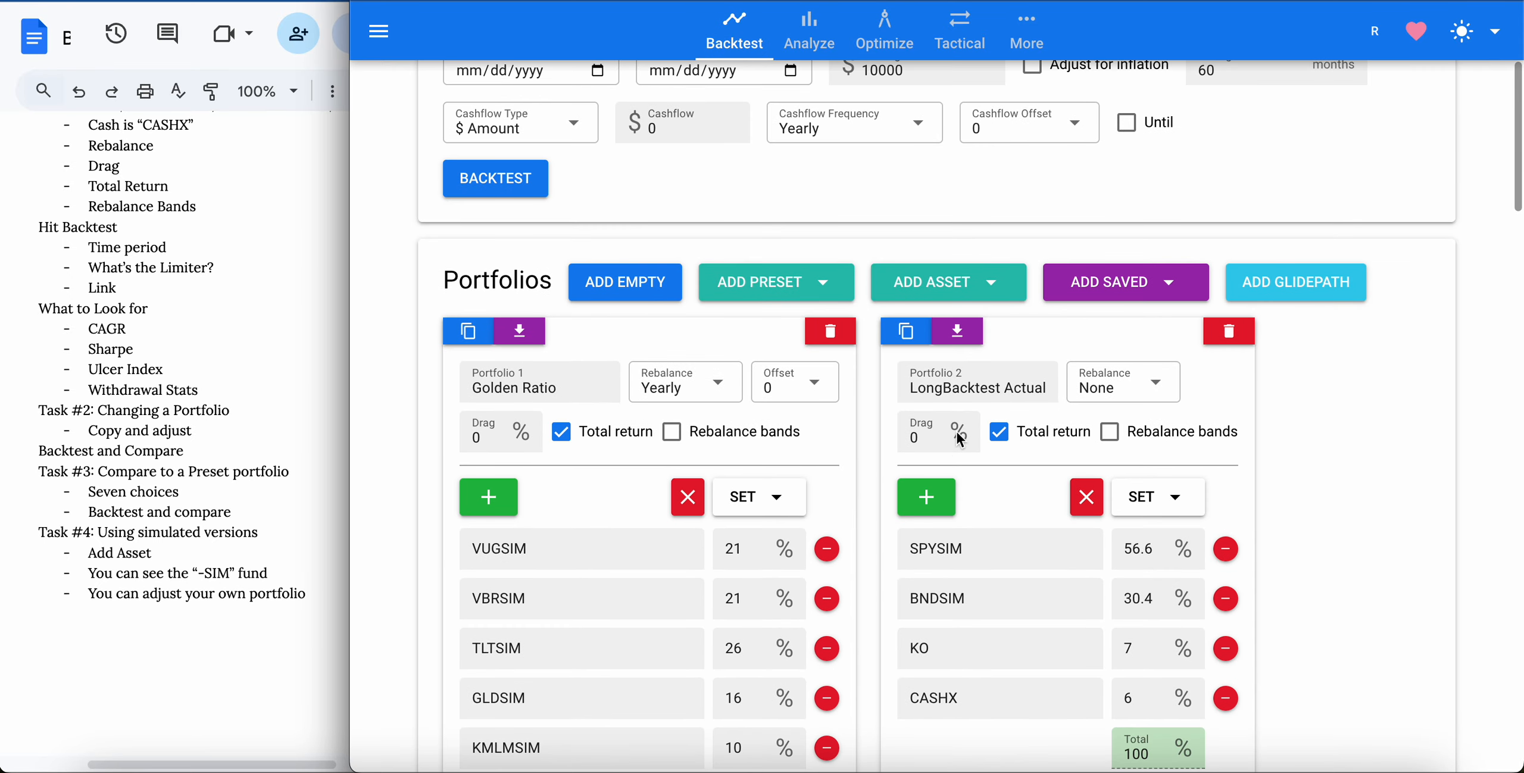
pyautogui.click(941, 283)
pyautogui.scroll(-7, 965, 396)
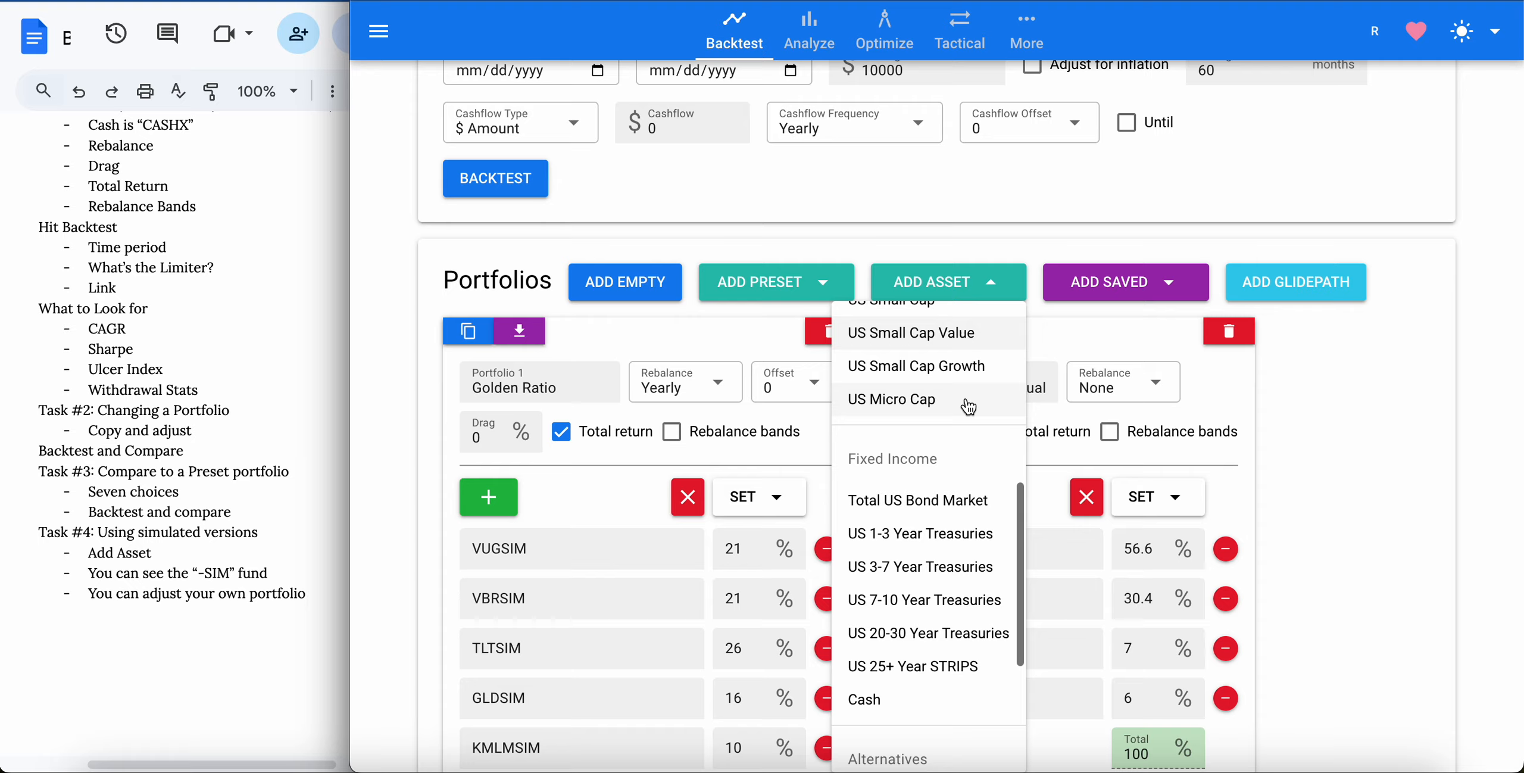
pyautogui.scroll(-4, 965, 399)
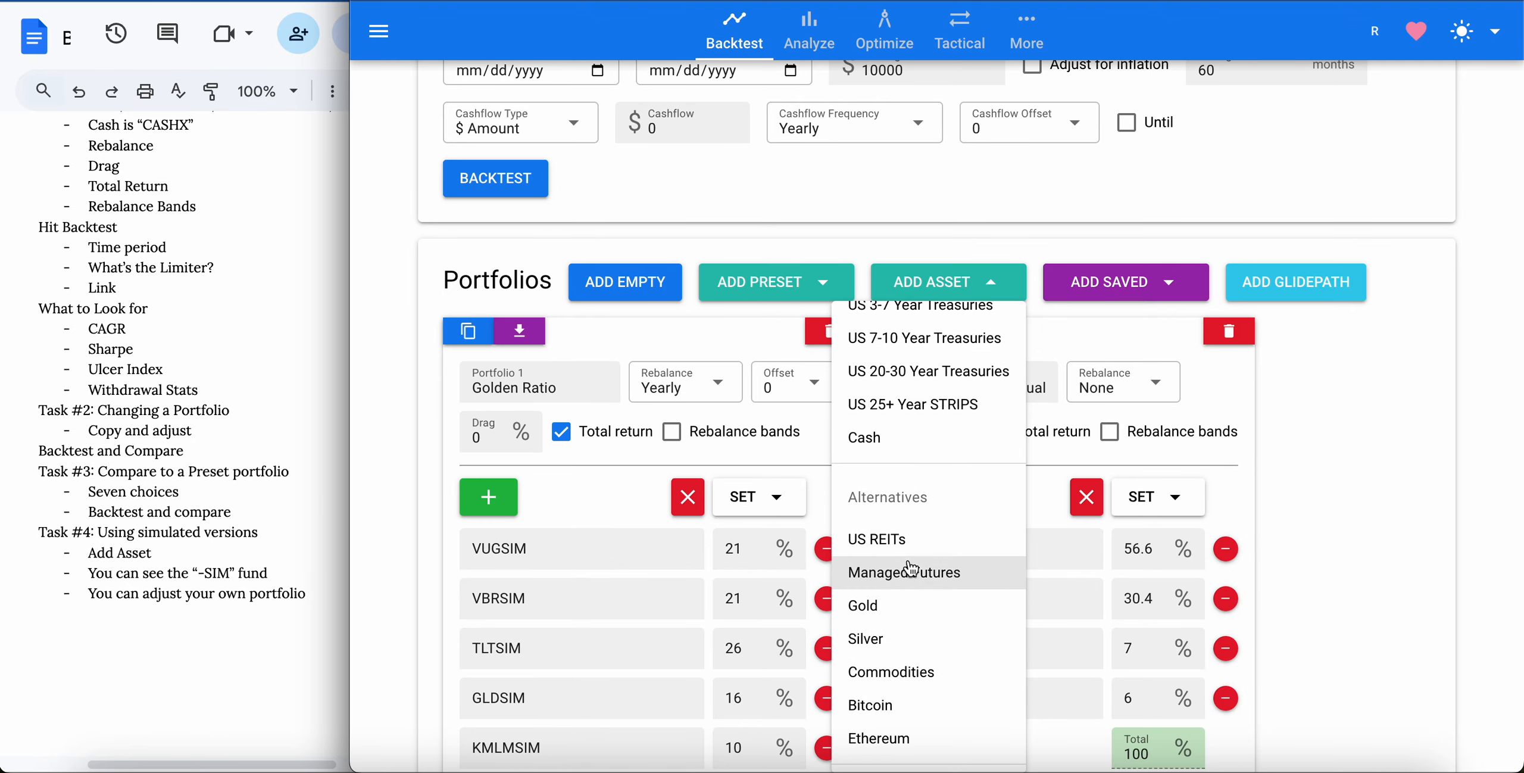
pyautogui.click(977, 605)
pyautogui.scroll(-2, 1013, 606)
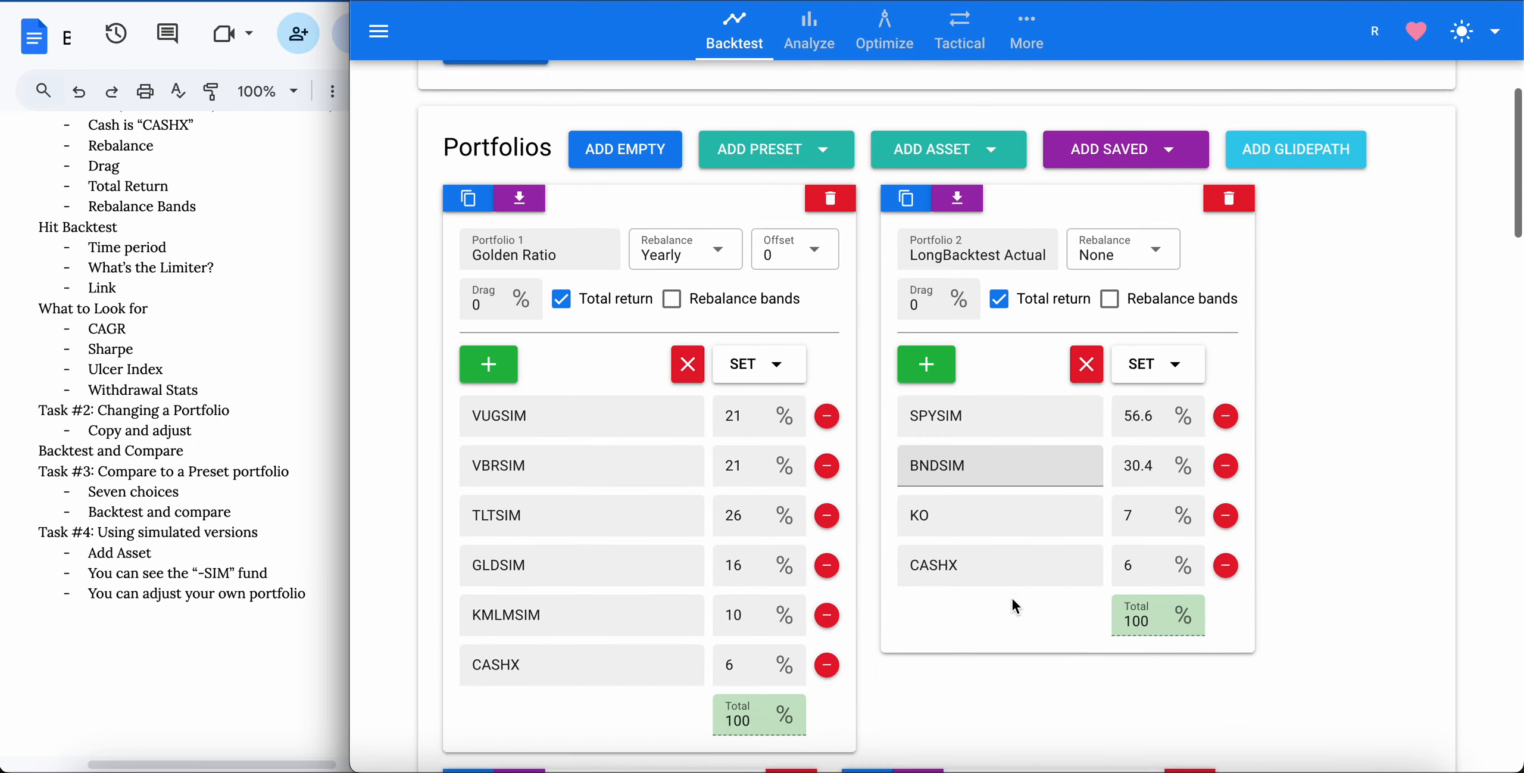
pyautogui.scroll(-9, 1012, 595)
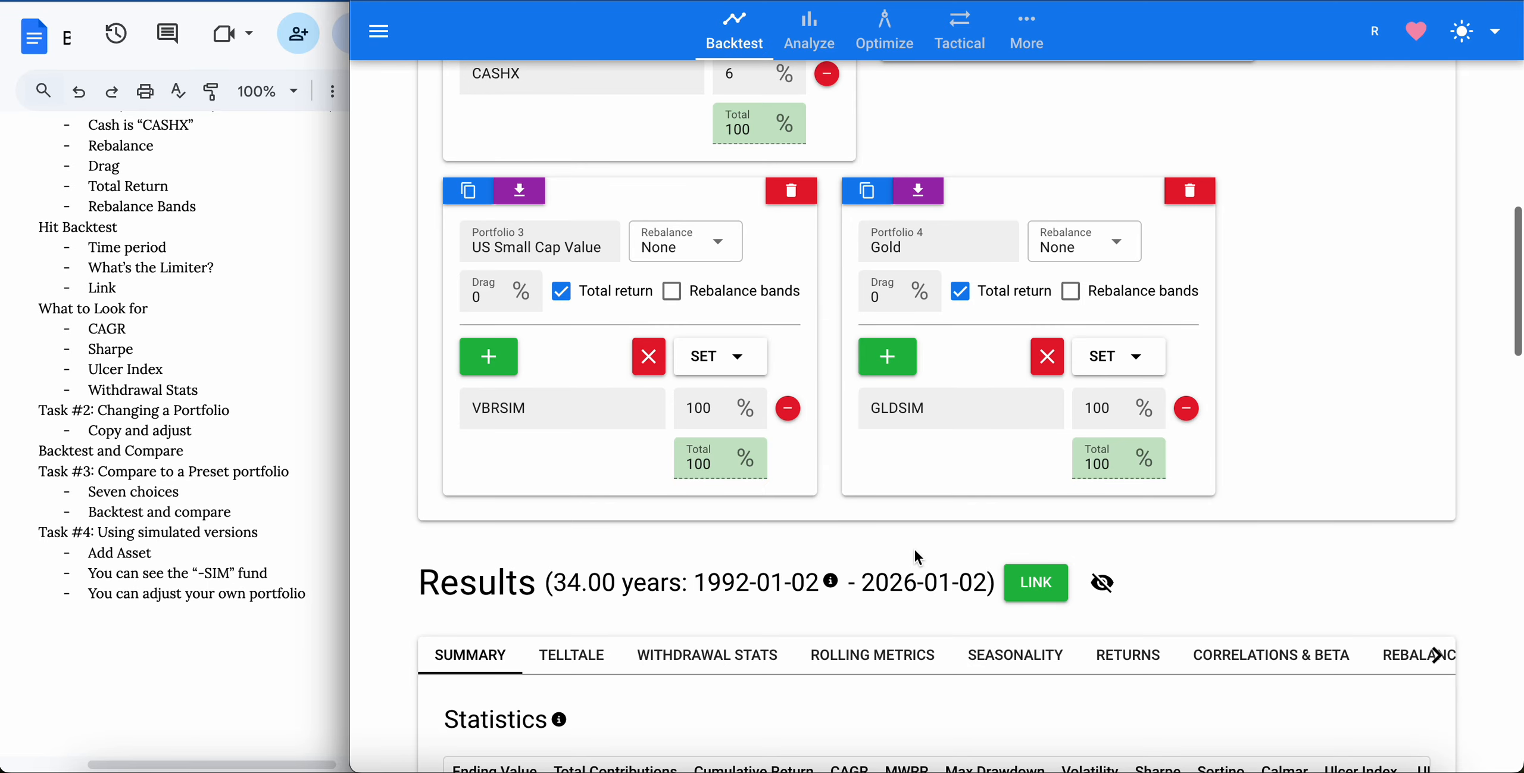
# Examine the Gold portfolio's simulated ticker alongside the tickers used in the other portfolios.
pyautogui.scroll(1, 917, 557)
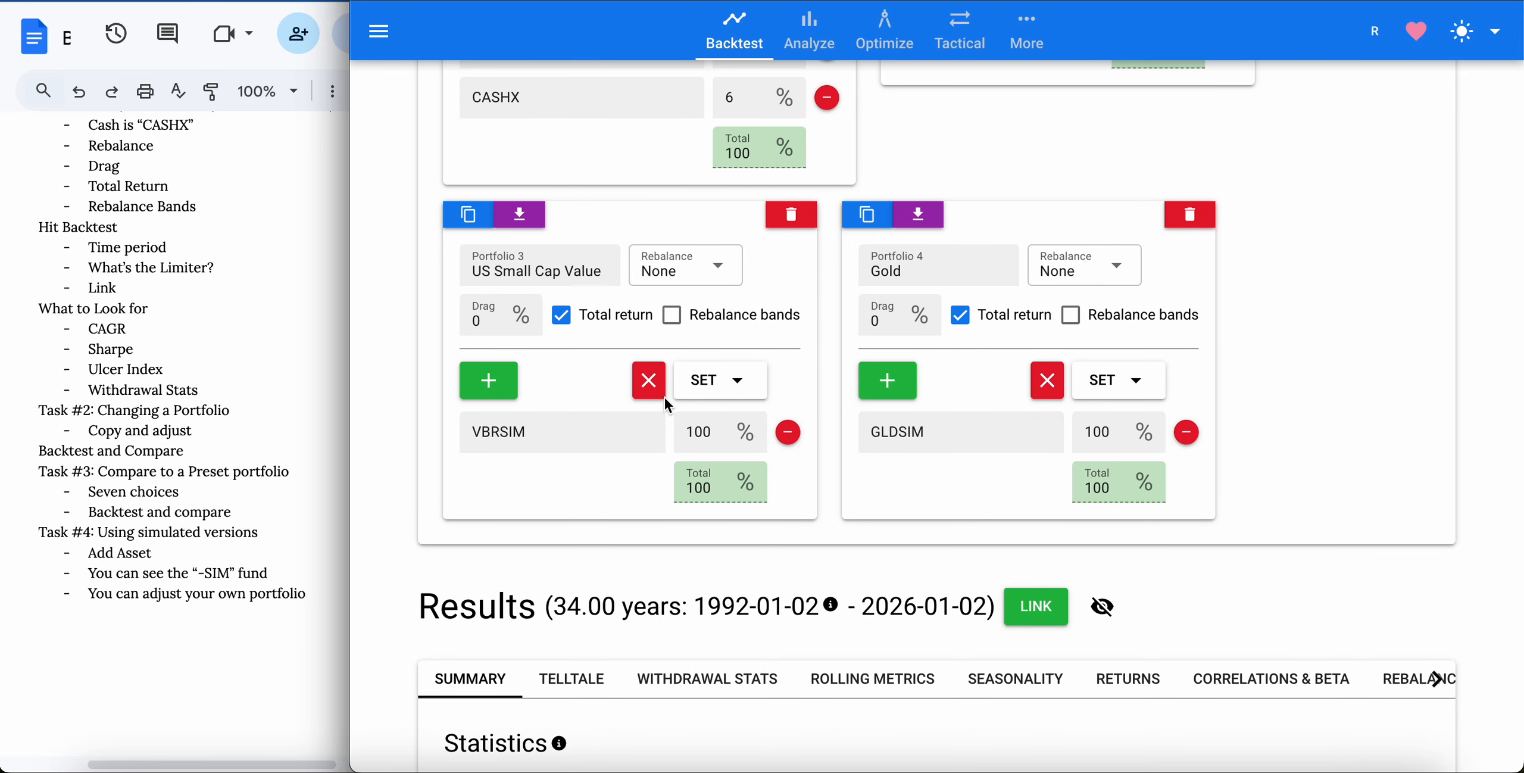
pyautogui.click(901, 434)
pyautogui.doubleClick(900, 437)
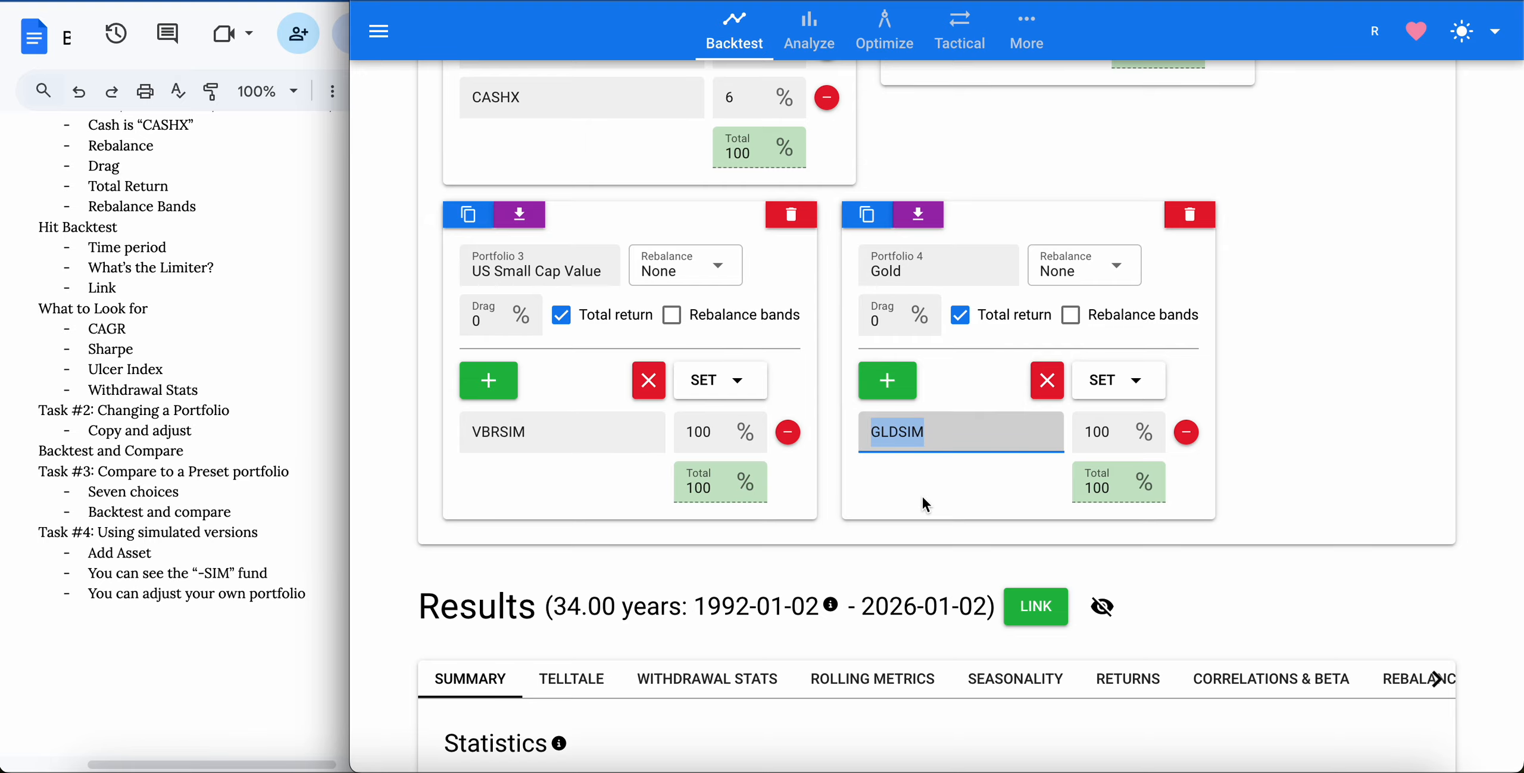
pyautogui.scroll(5, 926, 505)
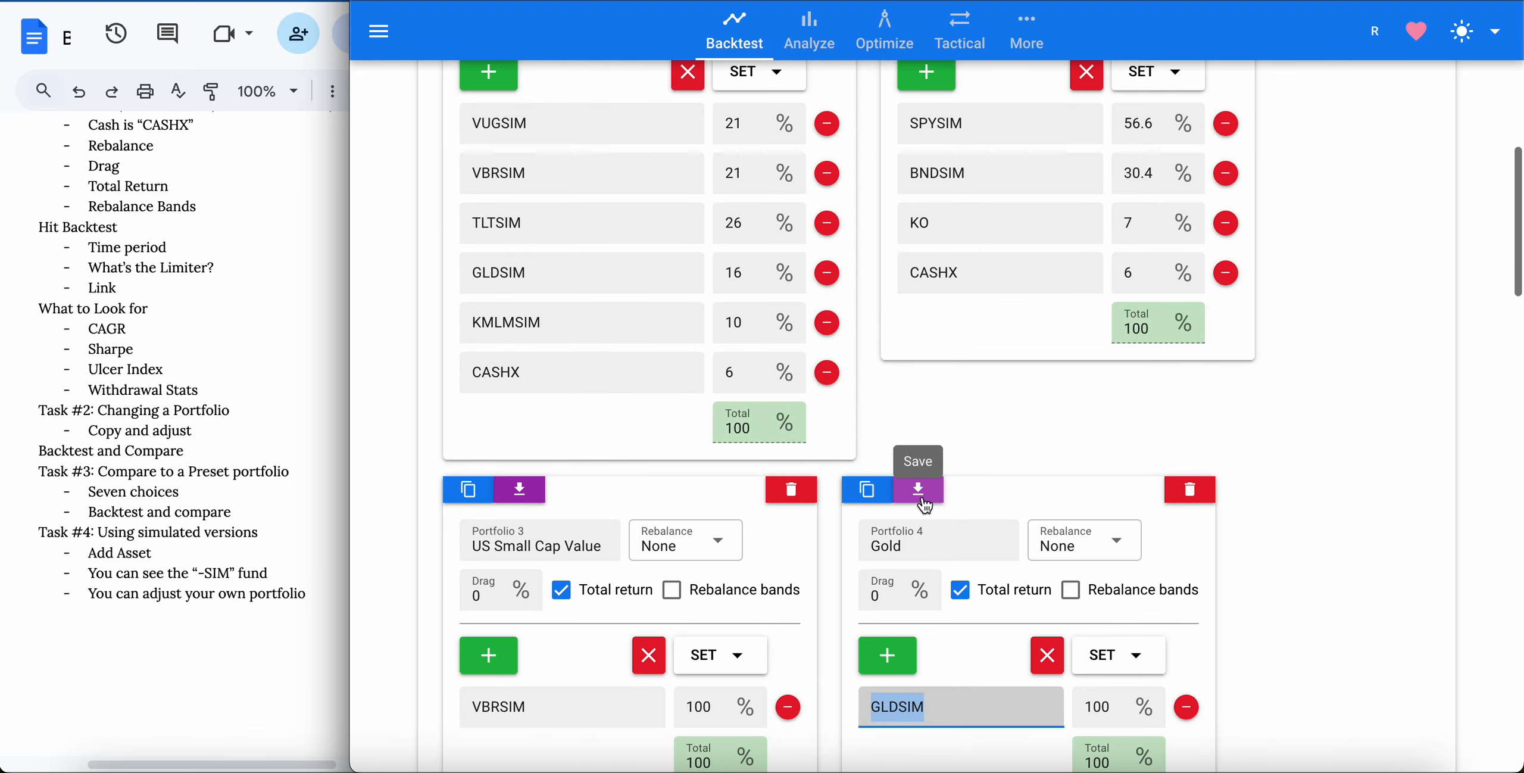
pyautogui.scroll(-9, 1004, 448)
pyautogui.scroll(7, 1009, 458)
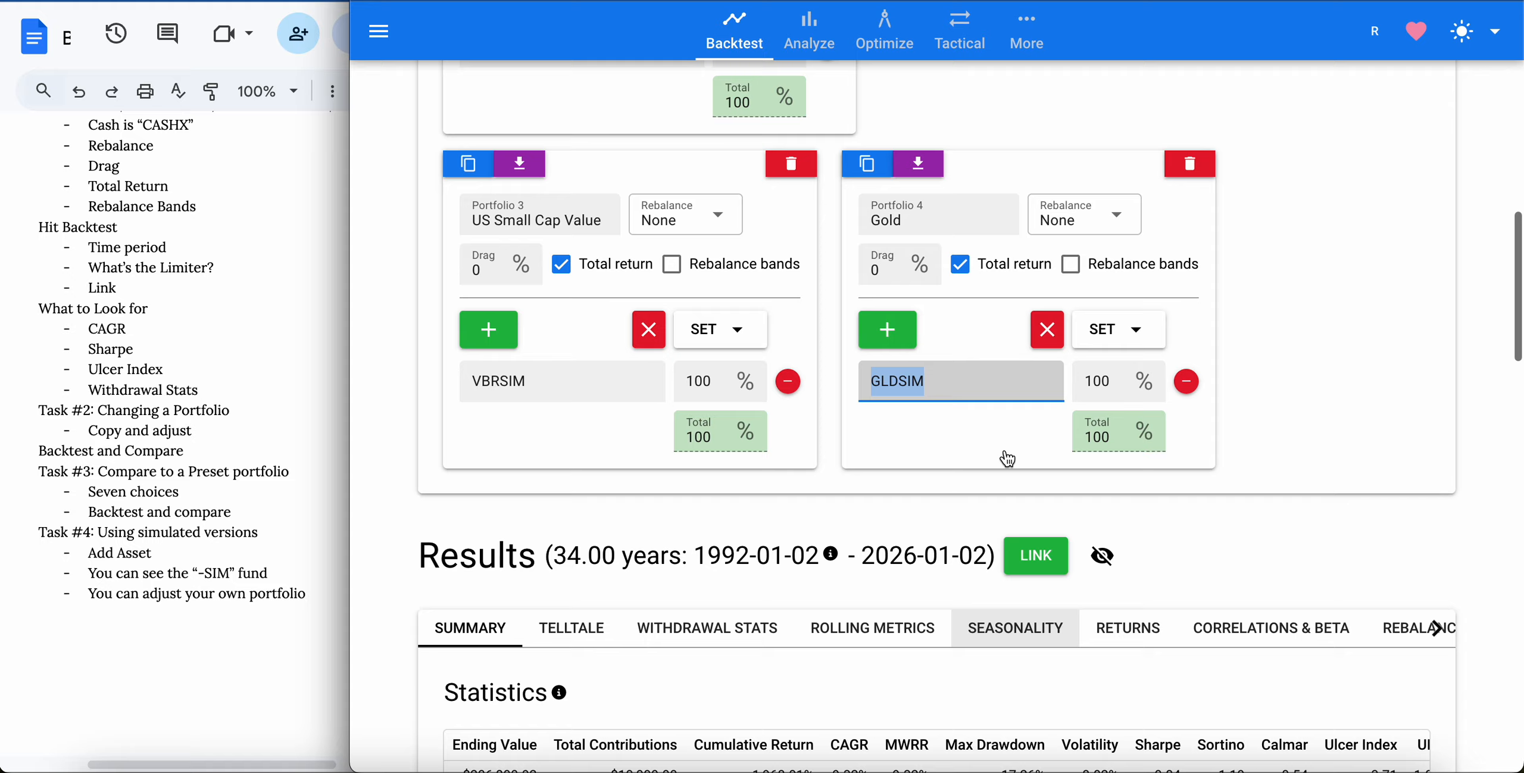